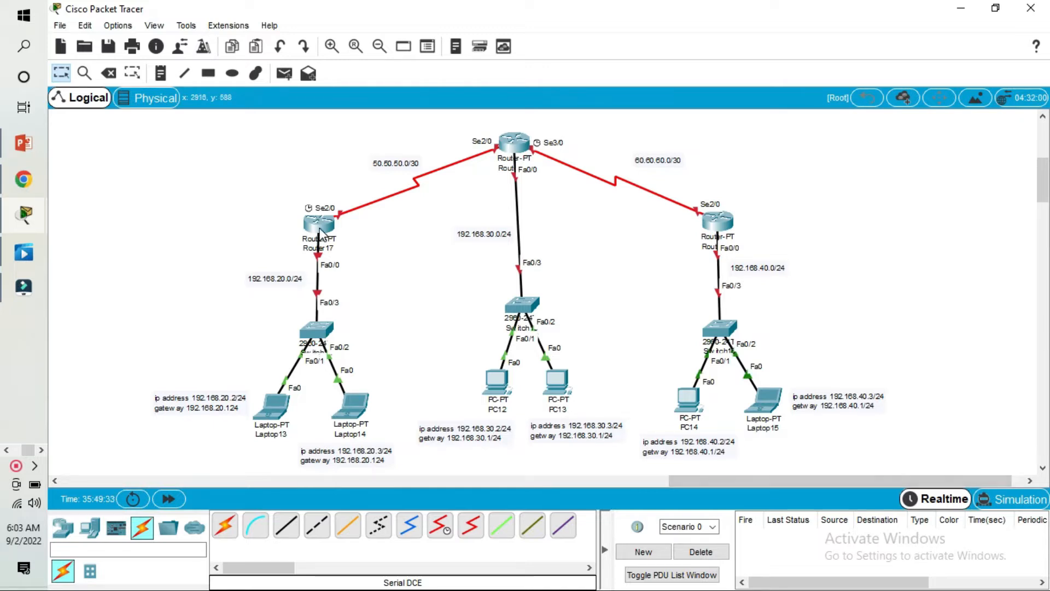
Delete the serial cable between Router17 and the central router on the 50.50.50.0/30 link.
mouse_move(321, 232)
click(109, 73)
click(415, 188)
click(60, 73)
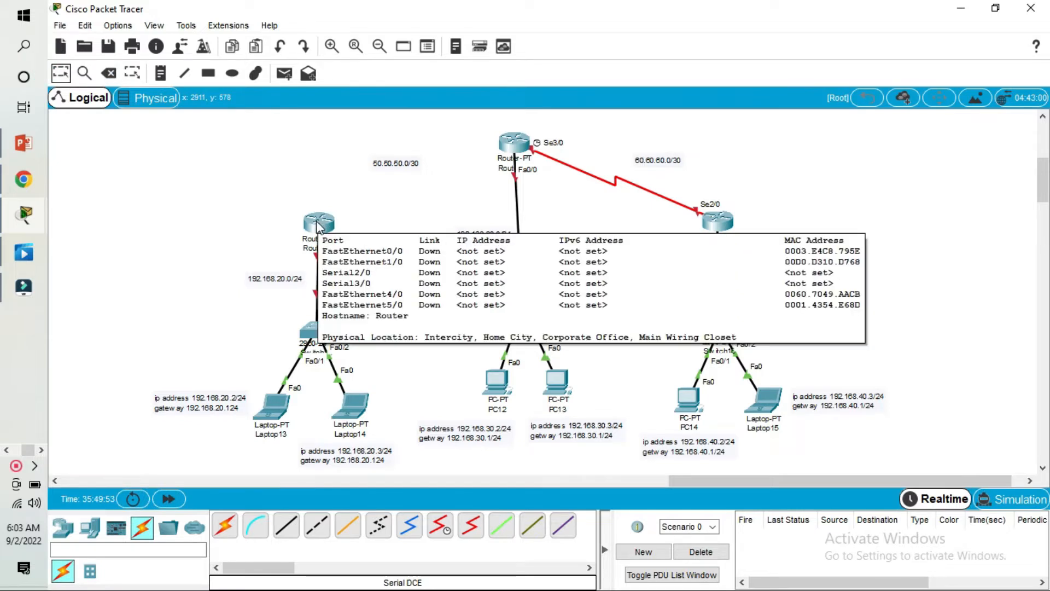
Connect Router17's Serial2/0 port to the central router's Serial2/0 port with a Serial DCE cable.
click(441, 526)
click(322, 227)
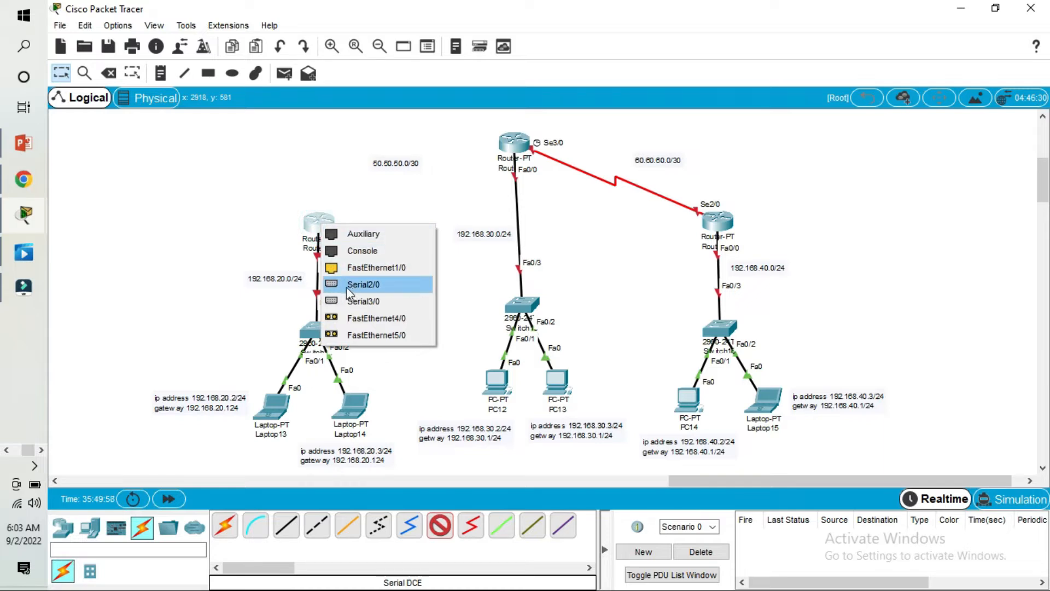
click(375, 284)
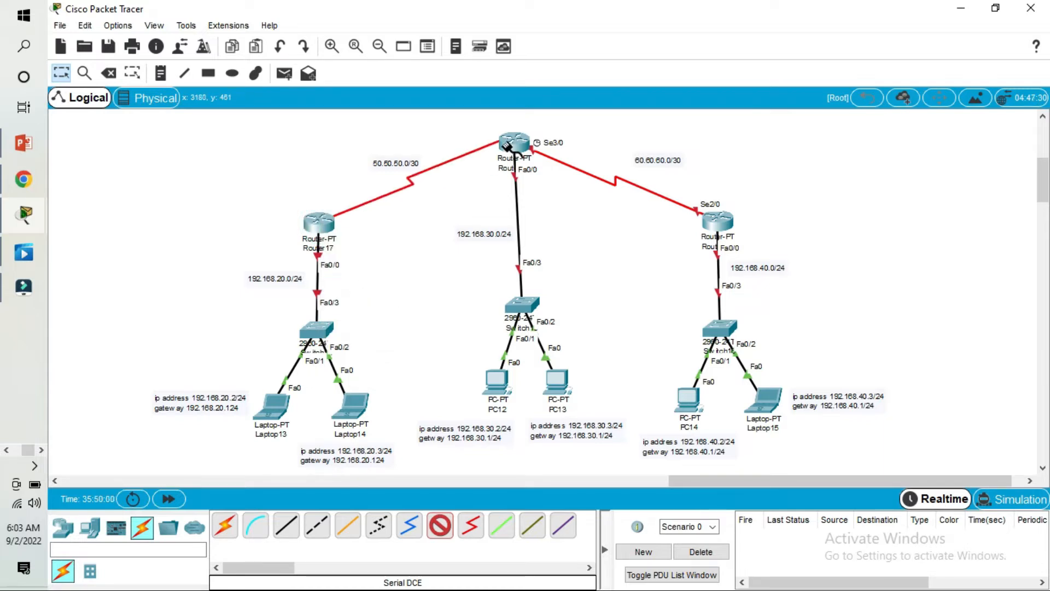
click(512, 145)
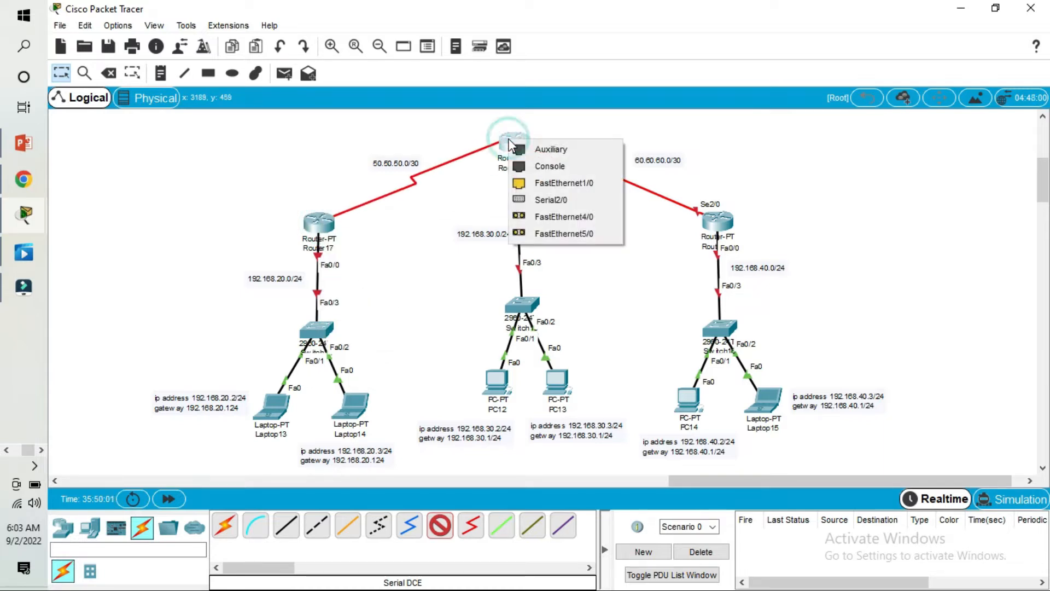
click(550, 205)
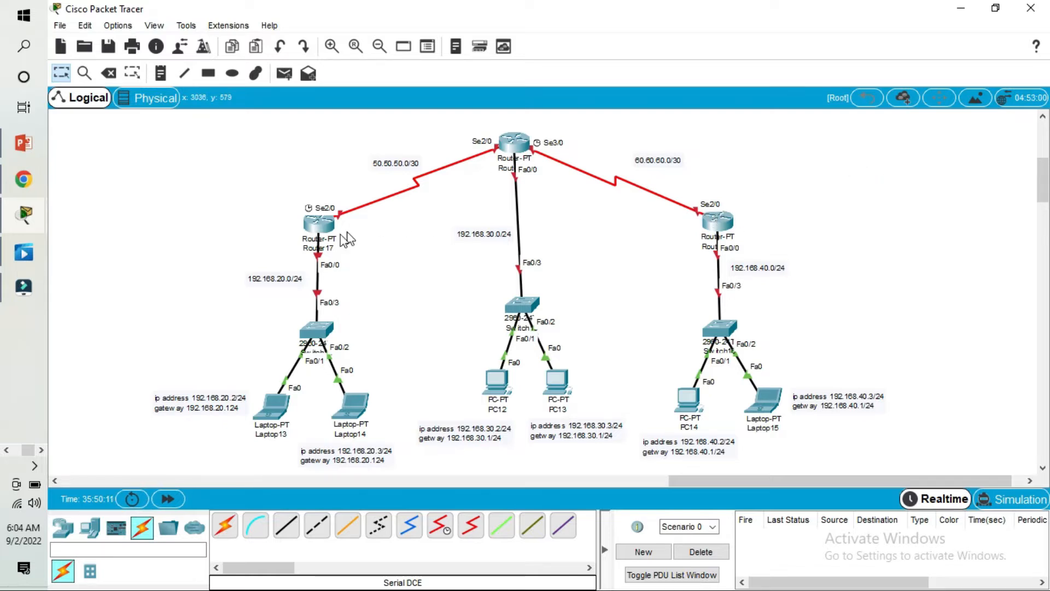
click(384, 293)
mouse_move(313, 336)
click(405, 284)
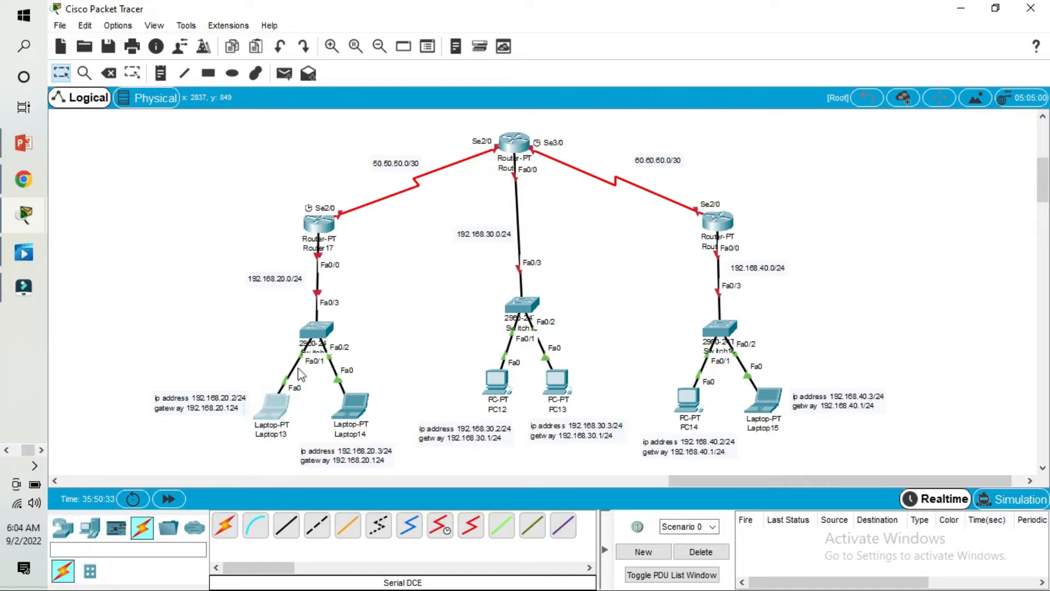
Give Laptop13 the static IPv4 address 192.168.20.2, subnet mask 255.255.255.0 and default gateway 192.168.20.1.
click(299, 401)
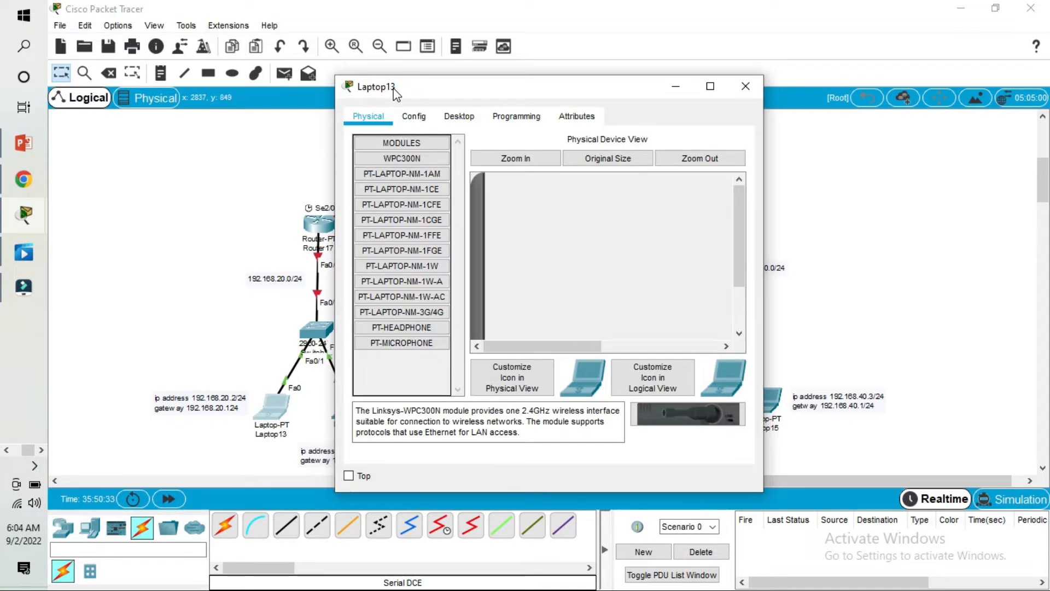
drag(395, 88, 655, 75)
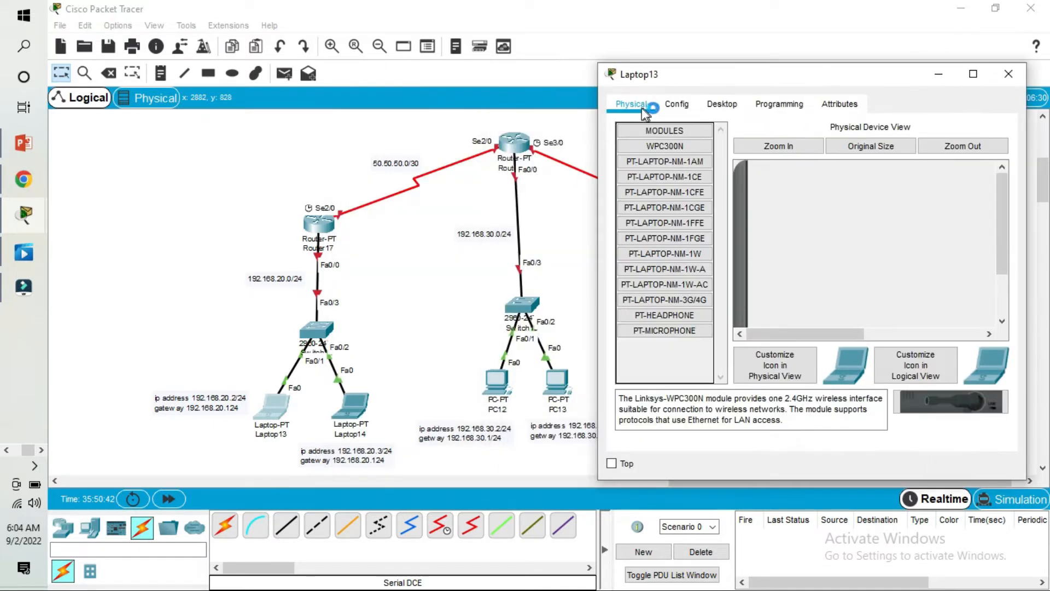
click(714, 103)
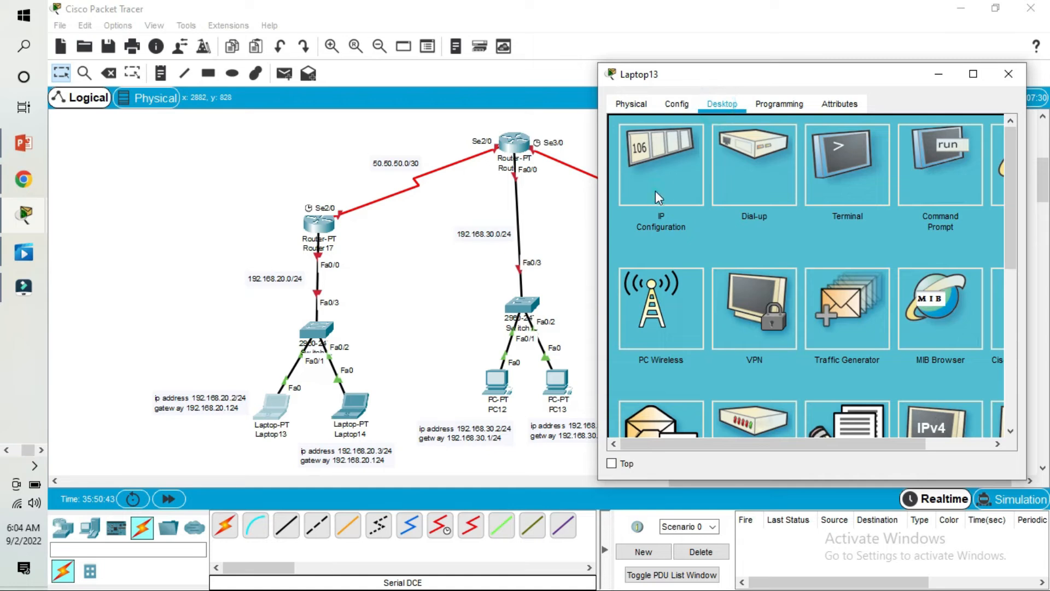
click(656, 193)
click(744, 211)
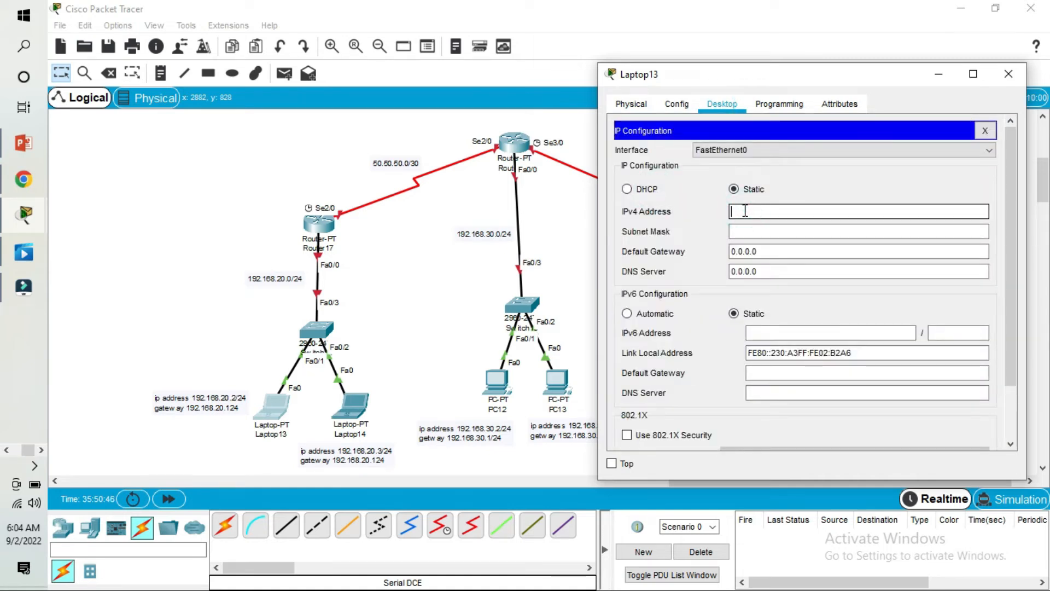
text(192.168.20.2)
drag(785, 251, 723, 260)
text(192.168)
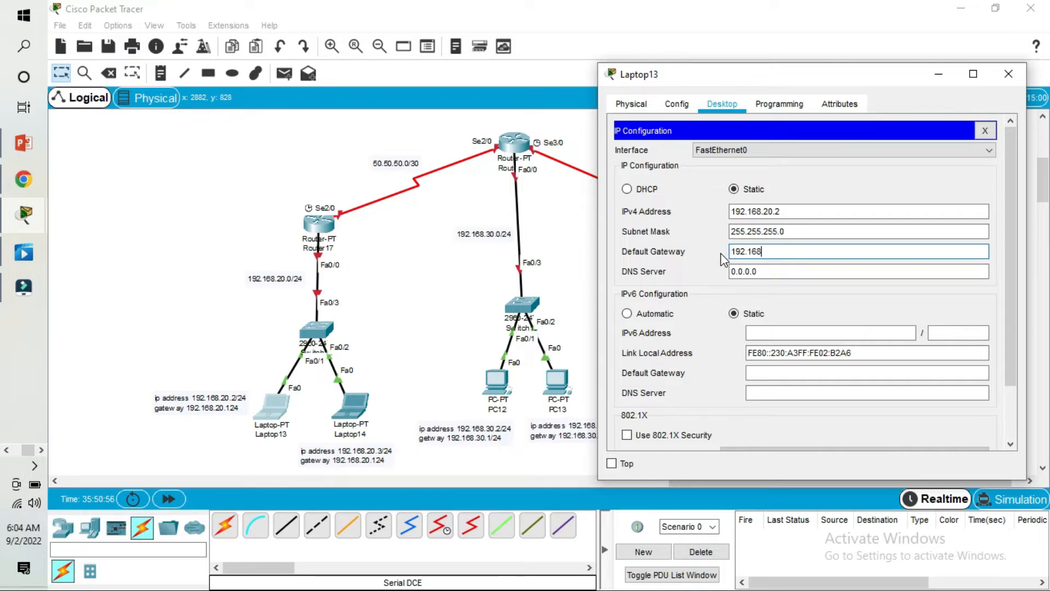
text(.20.1)
click(1009, 75)
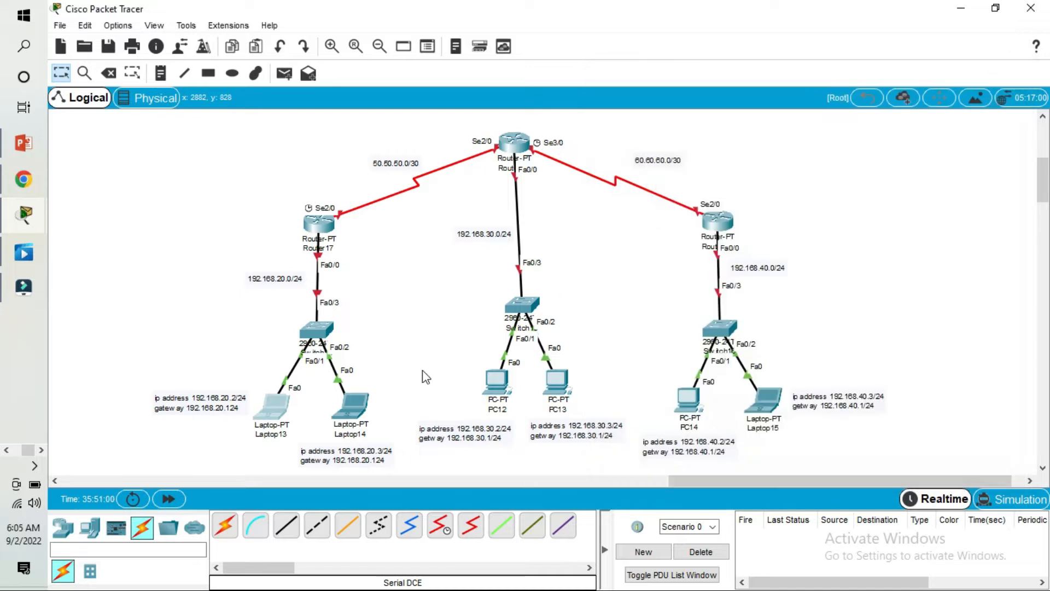
Give Laptop14 the static IPv4 address 192.168.20.3, subnet mask 255.255.255.0 and default gateway 192.168.20.1.
click(358, 408)
click(457, 117)
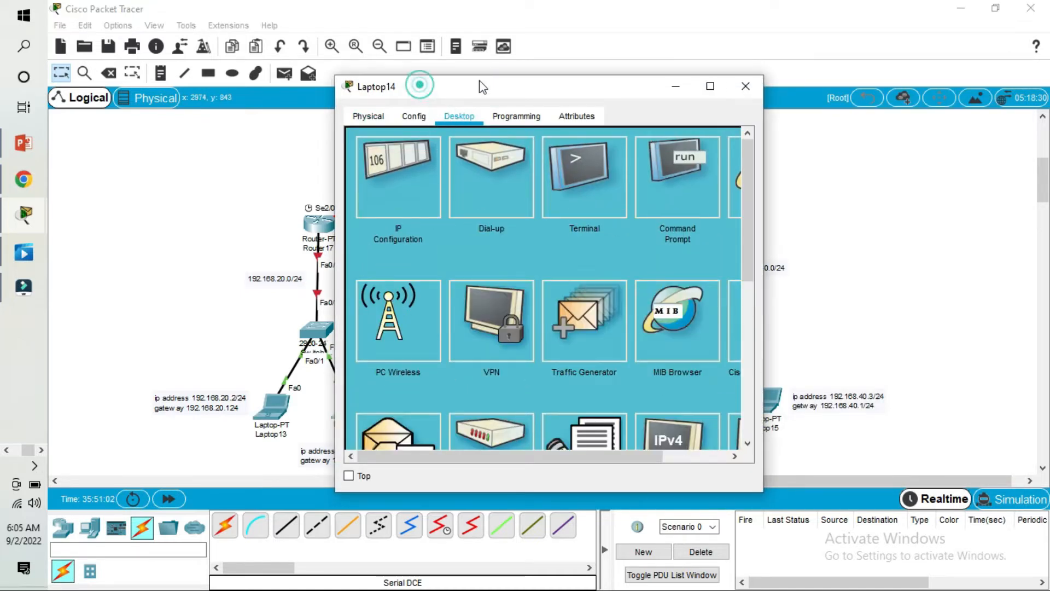
drag(415, 86, 680, 78)
click(695, 182)
click(768, 219)
text(192.168)
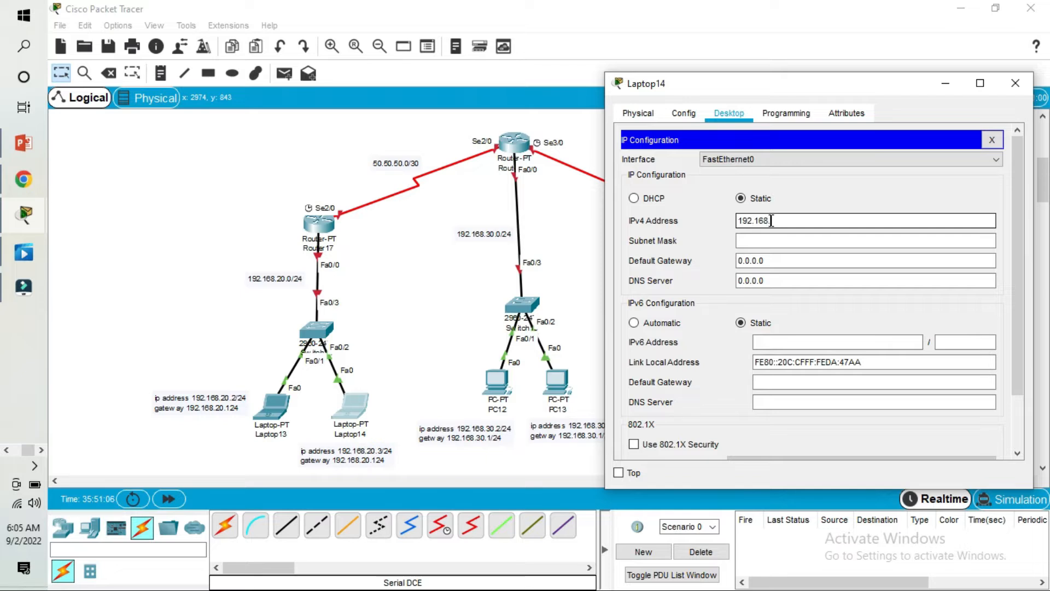
text(.20.3)
key(Tab)
key(Tab)
text(192.168)
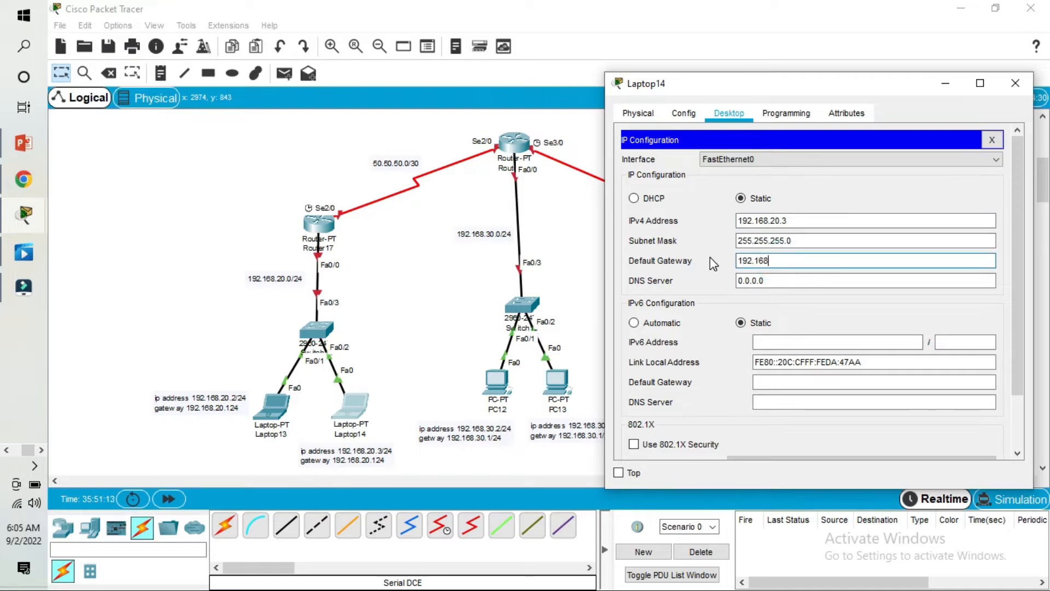
text(.20.1)
click(1015, 83)
Give PC12 the static IPv4 address 192.168.30.2, subnet mask 255.255.255.0 and default gateway 192.168.30.1.
click(497, 381)
click(459, 116)
click(398, 175)
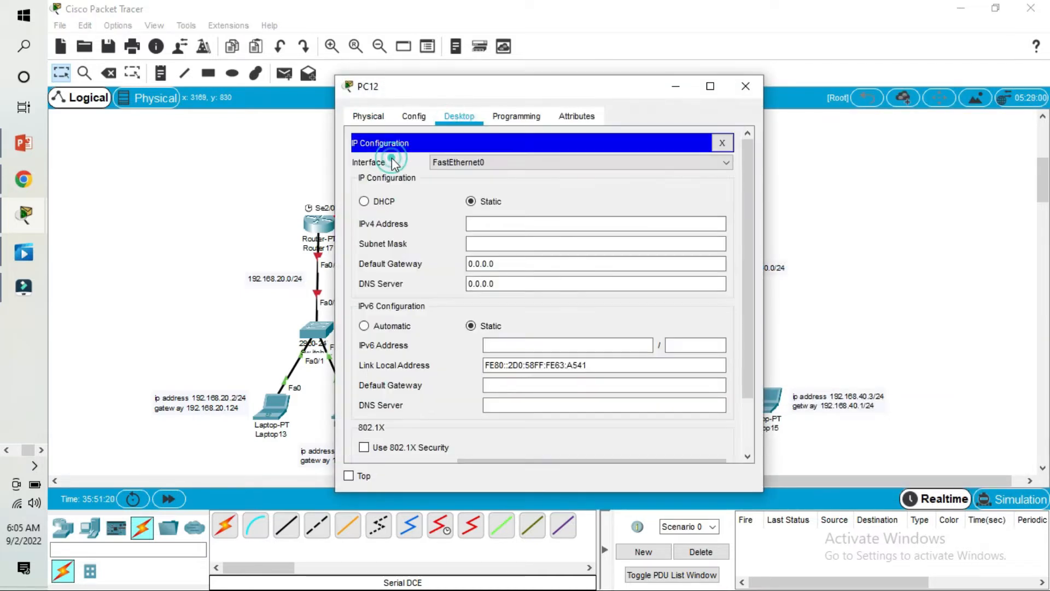
drag(511, 89, 768, 78)
click(758, 216)
text(192.1)
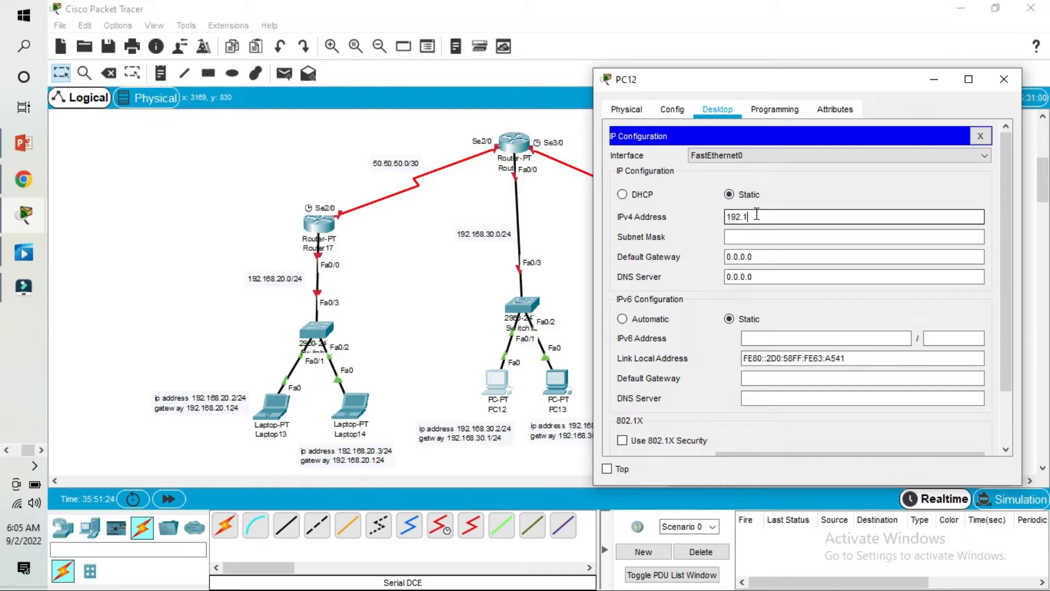
text(68.30.)
key(Tab)
key(Tab)
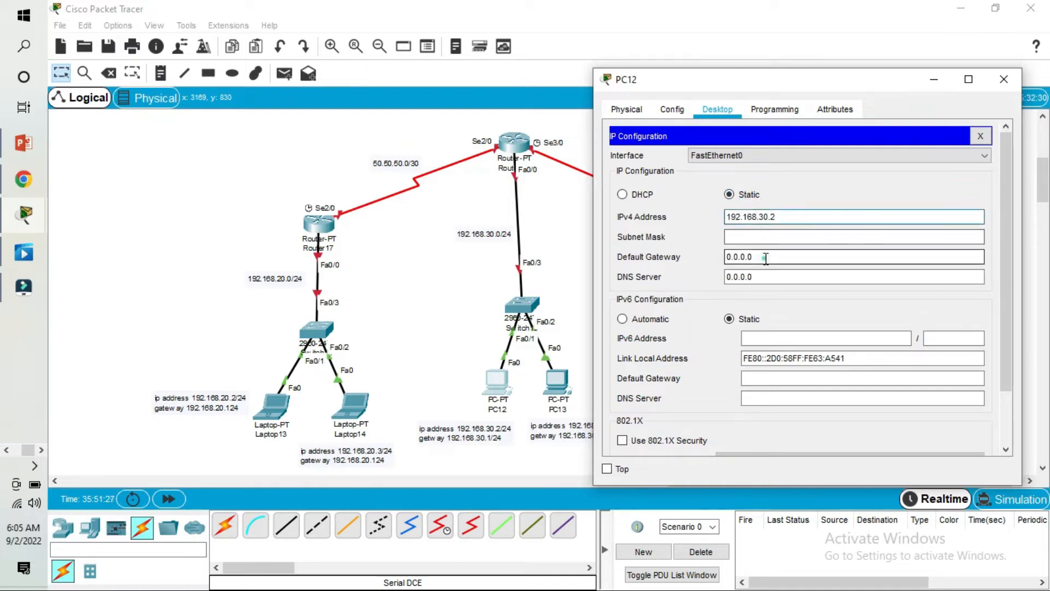
text(192.168)
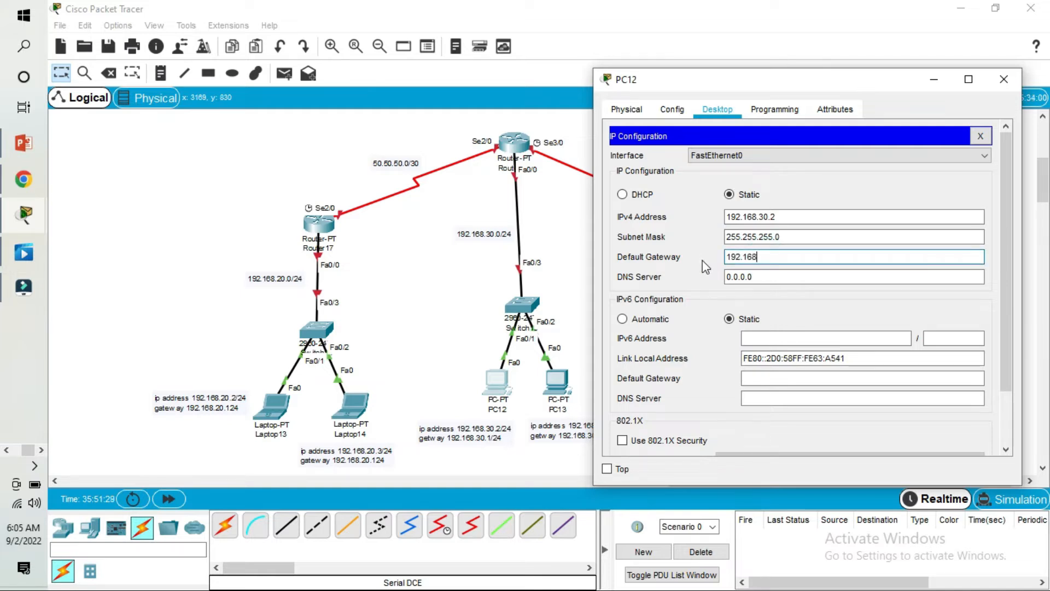
text(.30.1)
click(1003, 79)
Give PC13 the static IPv4 address 192.168.30.3, subnet mask 255.255.255.0 and default gateway 192.168.30.1.
click(563, 386)
click(460, 117)
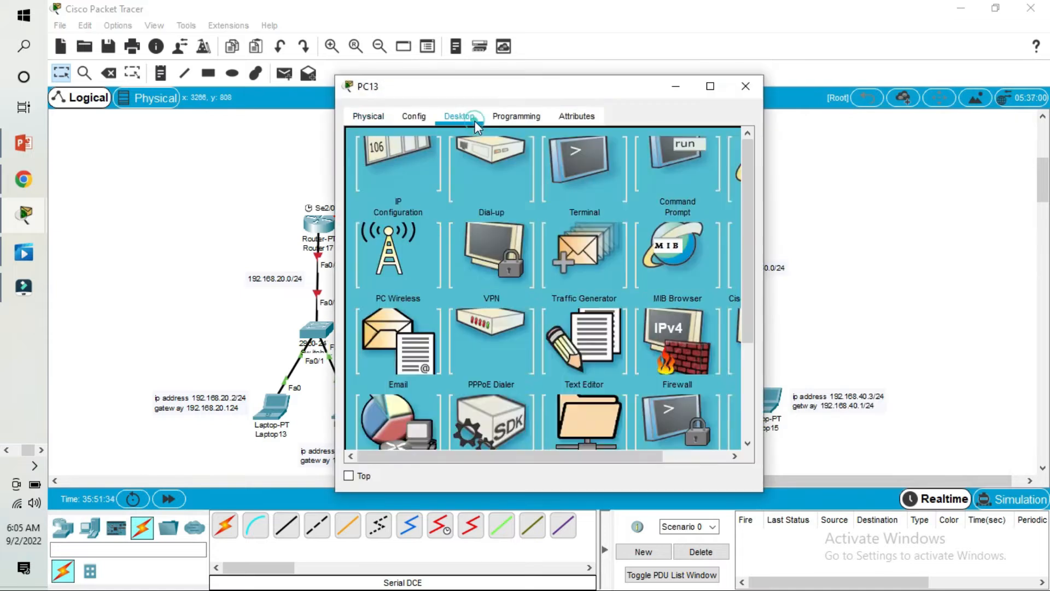
click(399, 174)
drag(418, 96, 702, 94)
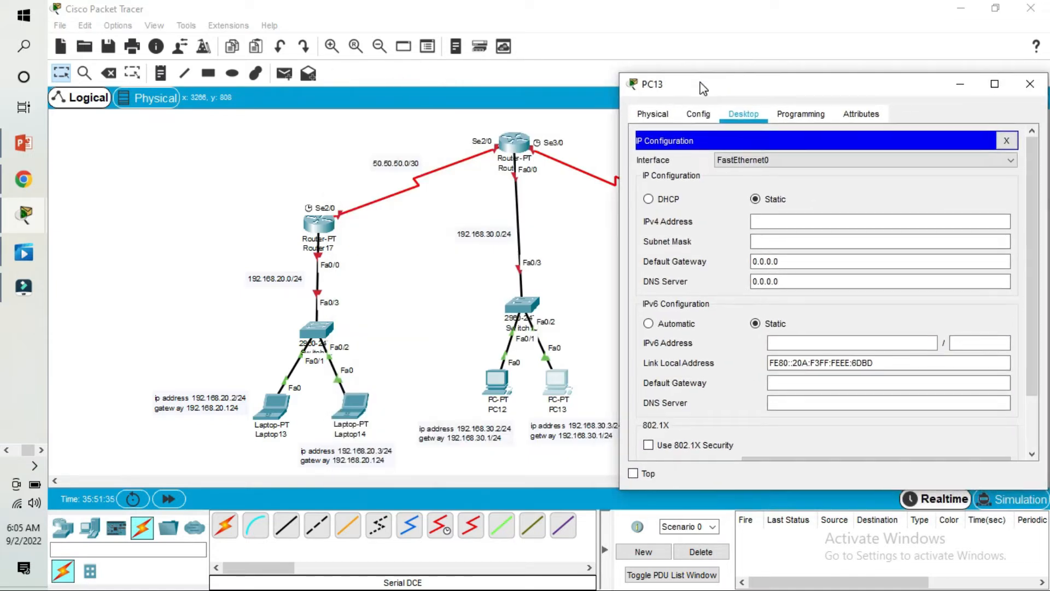
click(756, 221)
text(192.168.30)
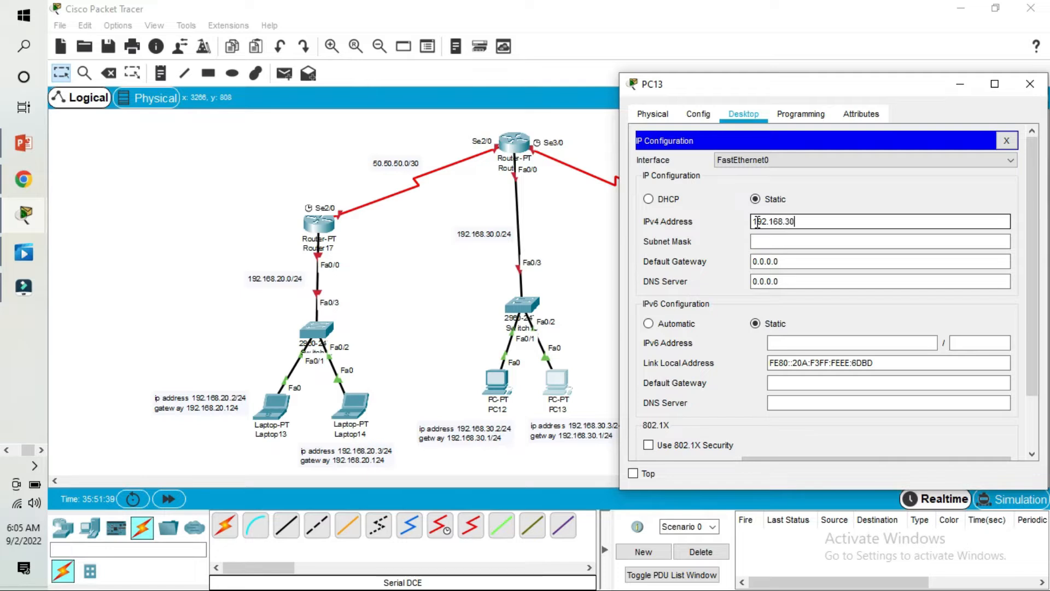
text(.3)
key(Tab)
key(Tab)
text(192.168)
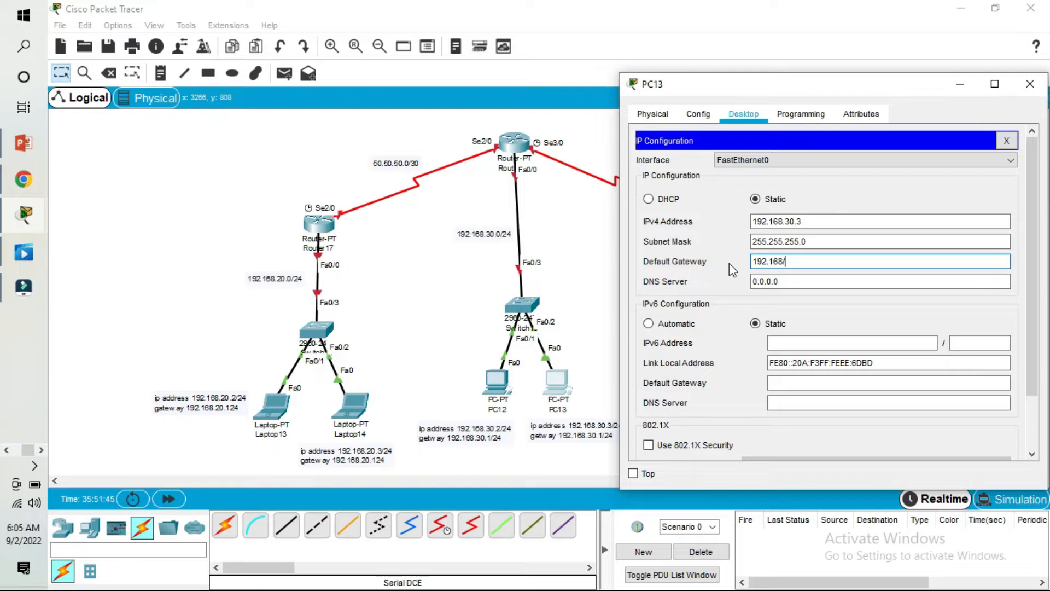
text(.30.1)
click(1030, 84)
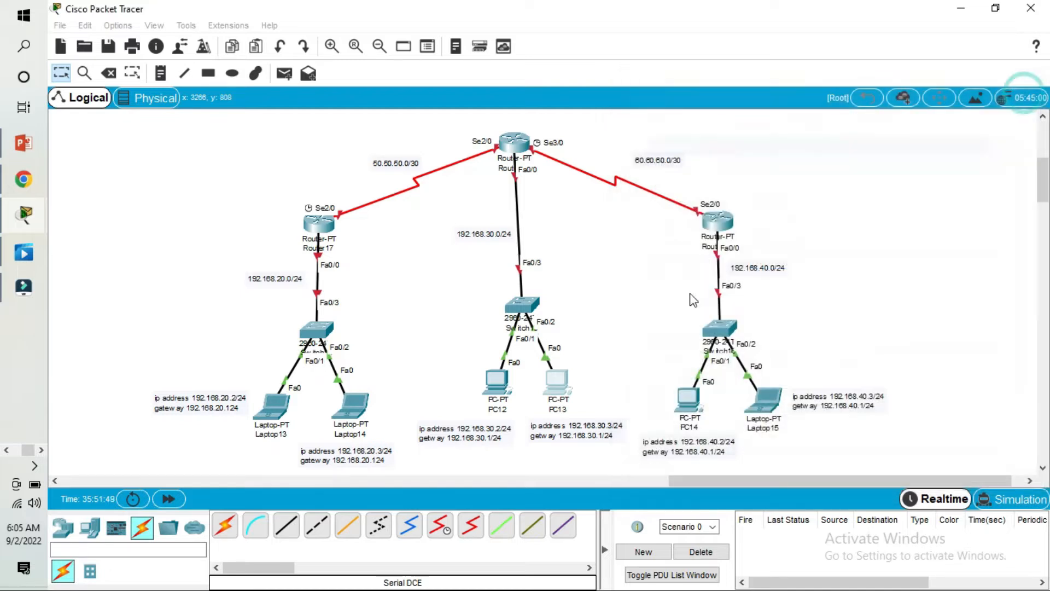
Give PC14 the static IPv4 address 192.168.40.2, subnet mask 255.255.255.0 and default gateway 192.168.40.1.
click(688, 402)
click(459, 113)
click(390, 166)
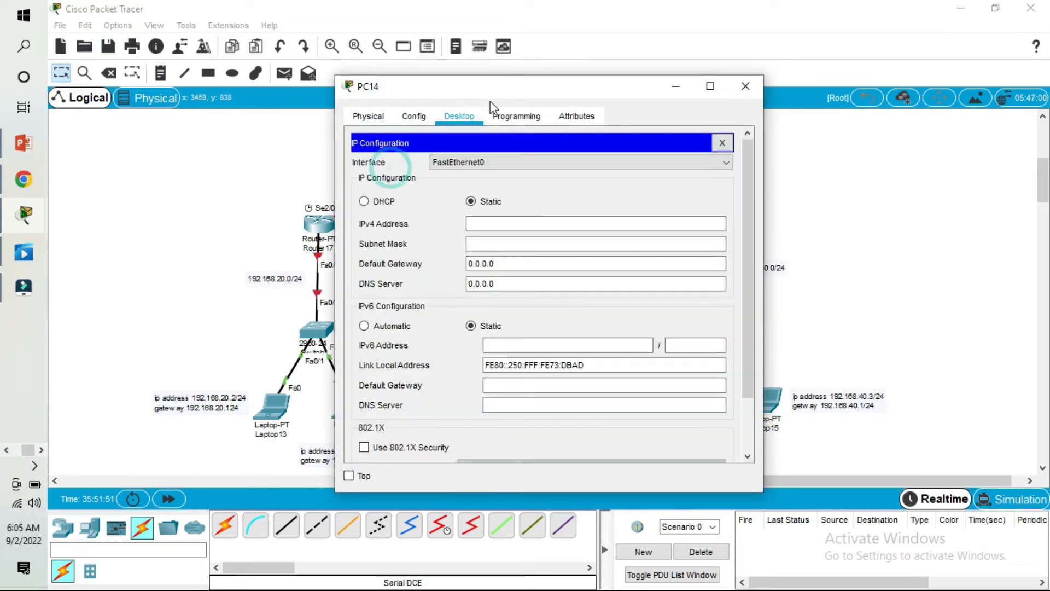
drag(507, 88, 295, 76)
click(278, 212)
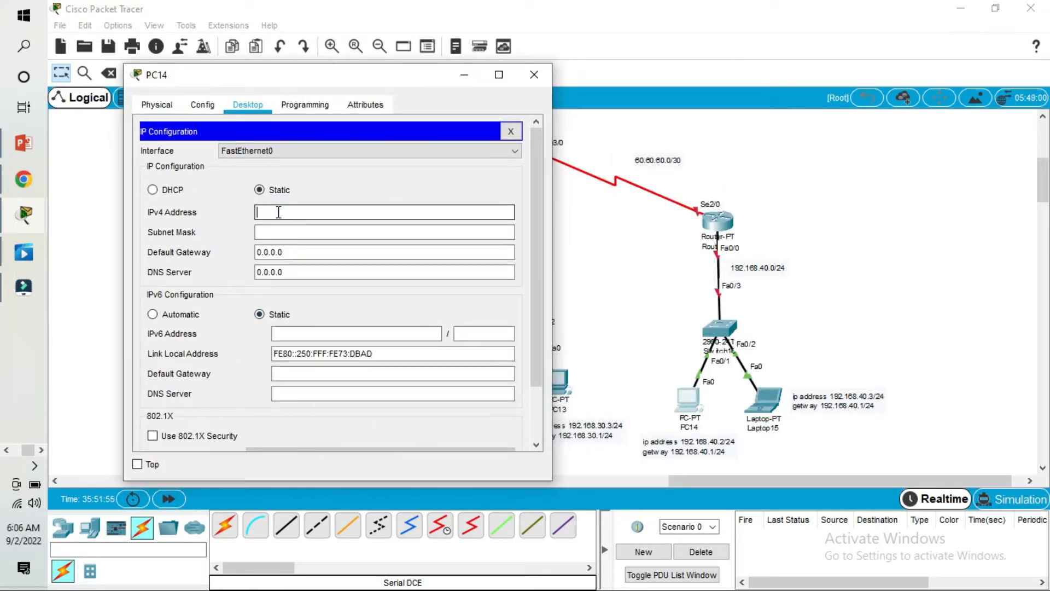
text(192.168.40.2)
click(294, 251)
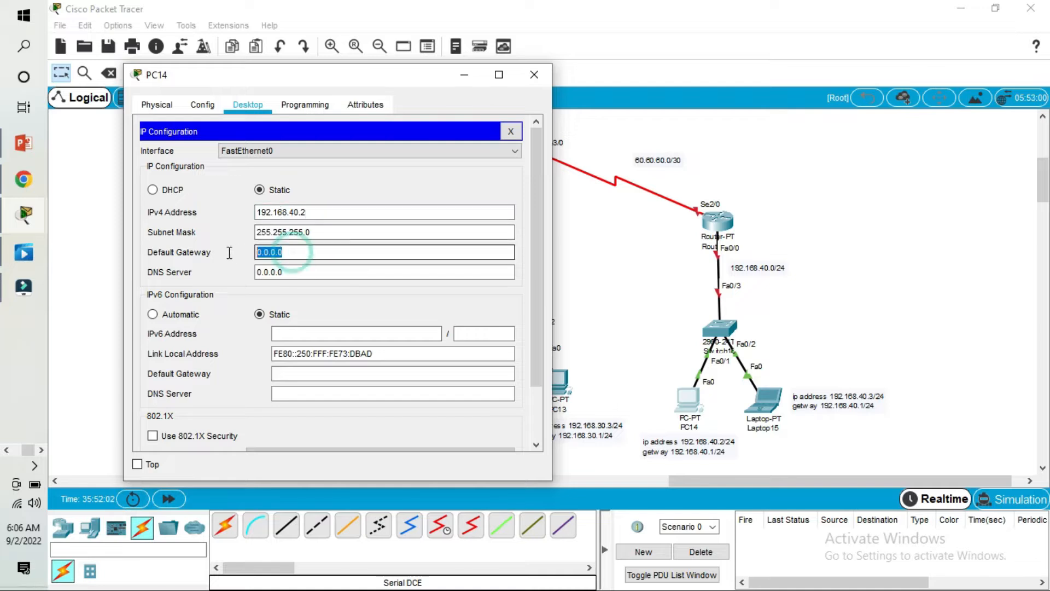
text(192.168)
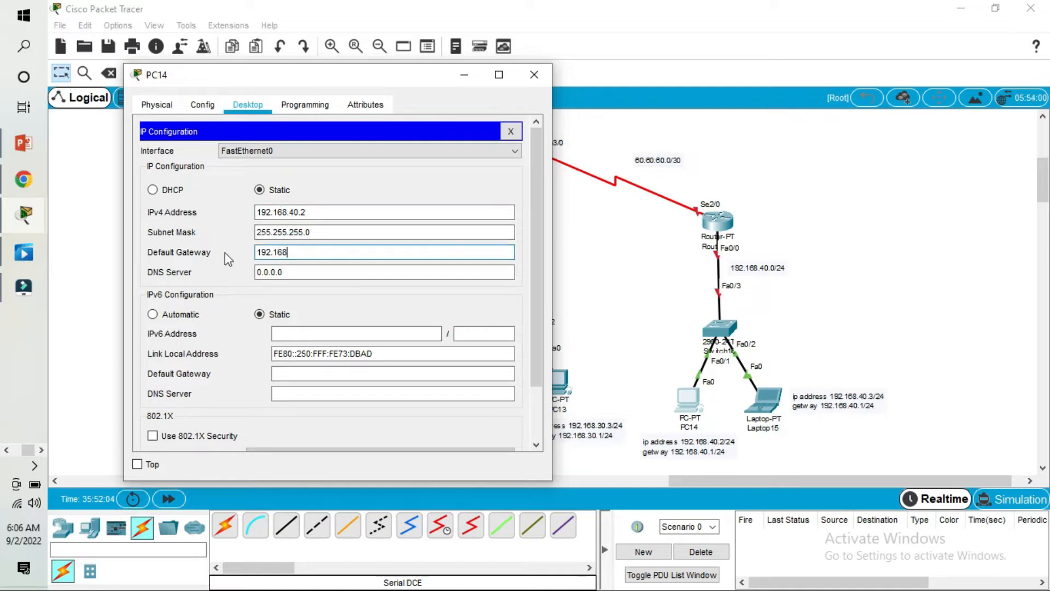
text(.40.1)
click(534, 75)
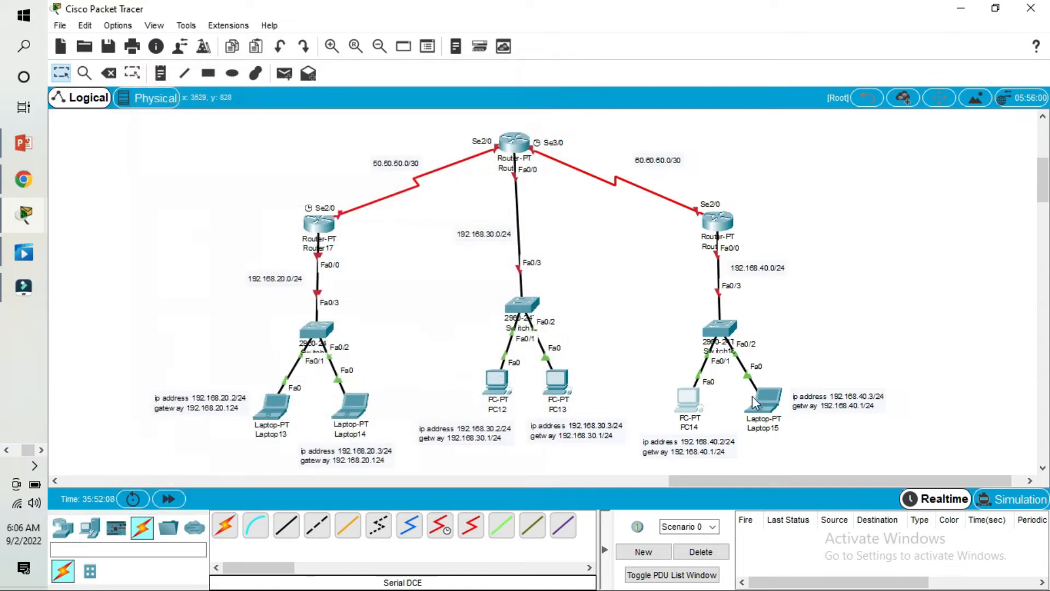
Give Laptop15 the static IPv4 address 192.168.40.3, subnet mask 255.255.255.0 and default gateway 192.168.40.1.
click(763, 398)
click(459, 117)
click(396, 167)
drag(457, 90, 273, 96)
click(323, 229)
text(192.168.40.3)
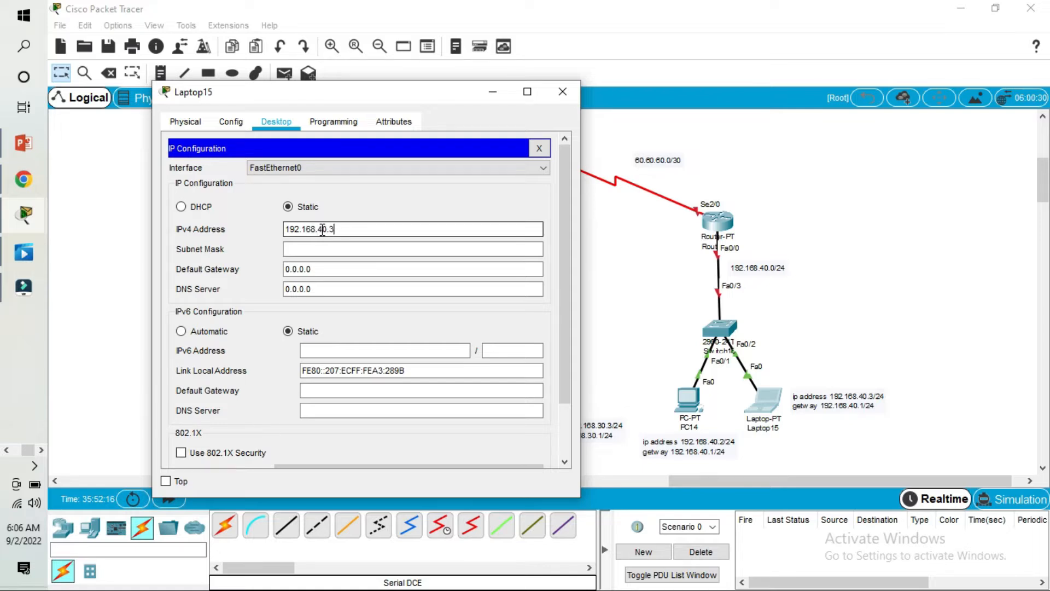
click(322, 248)
drag(324, 269, 249, 272)
text(192.168.)
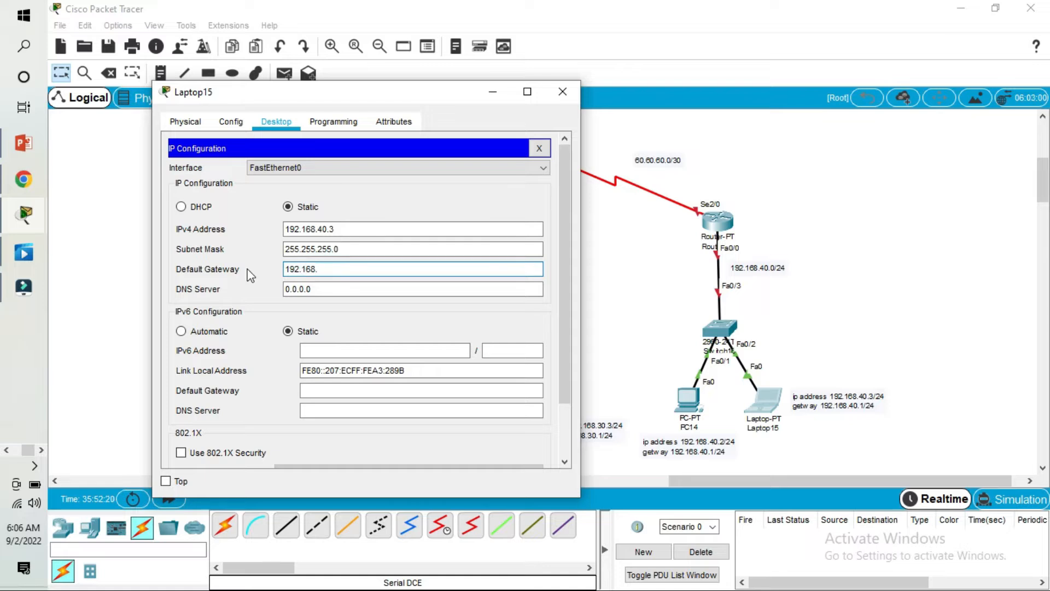
click(564, 92)
click(640, 294)
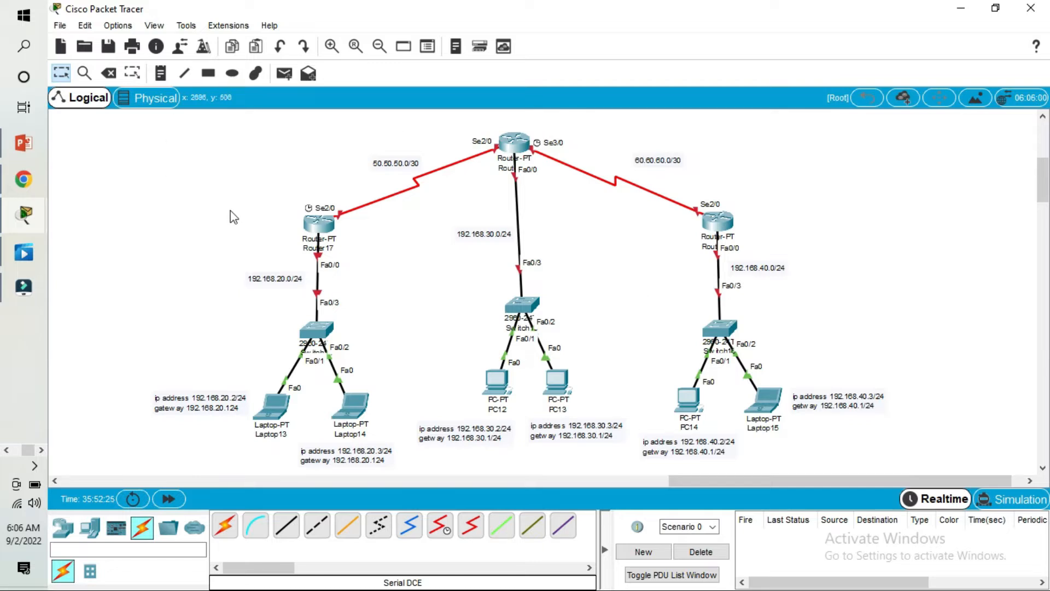
Turn on Router17's FastEthernet0/0 port with IPv4 address 192.168.20.1 and subnet mask 255.255.255.0.
click(321, 225)
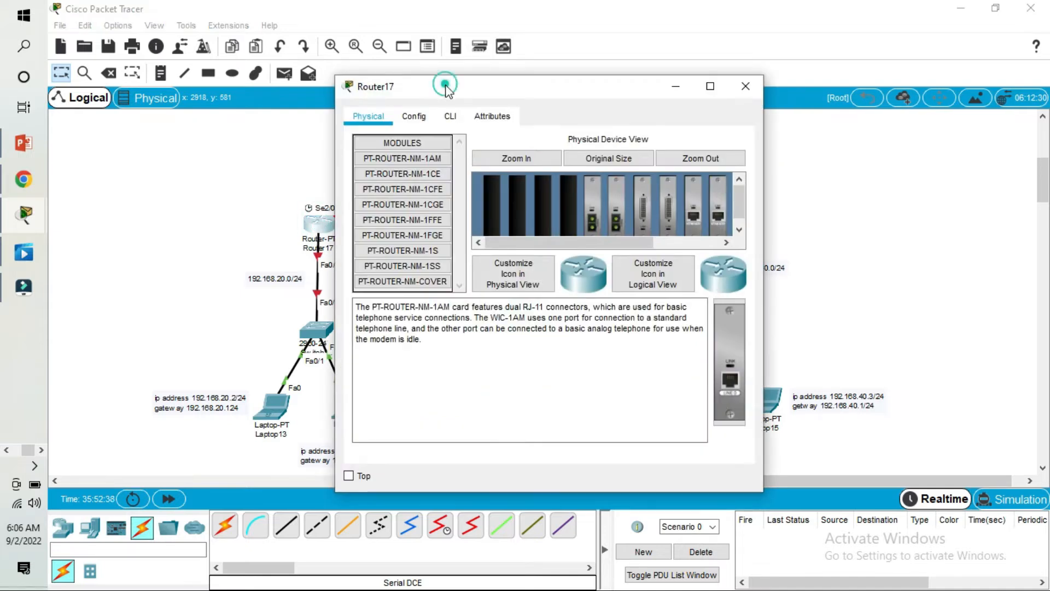
drag(442, 90, 658, 87)
click(627, 115)
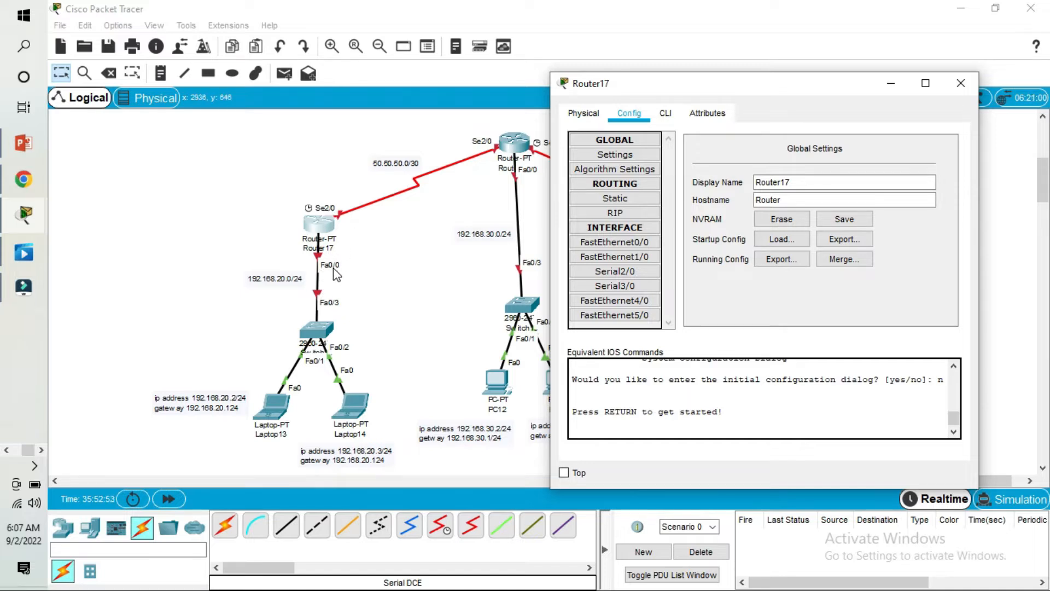
click(613, 244)
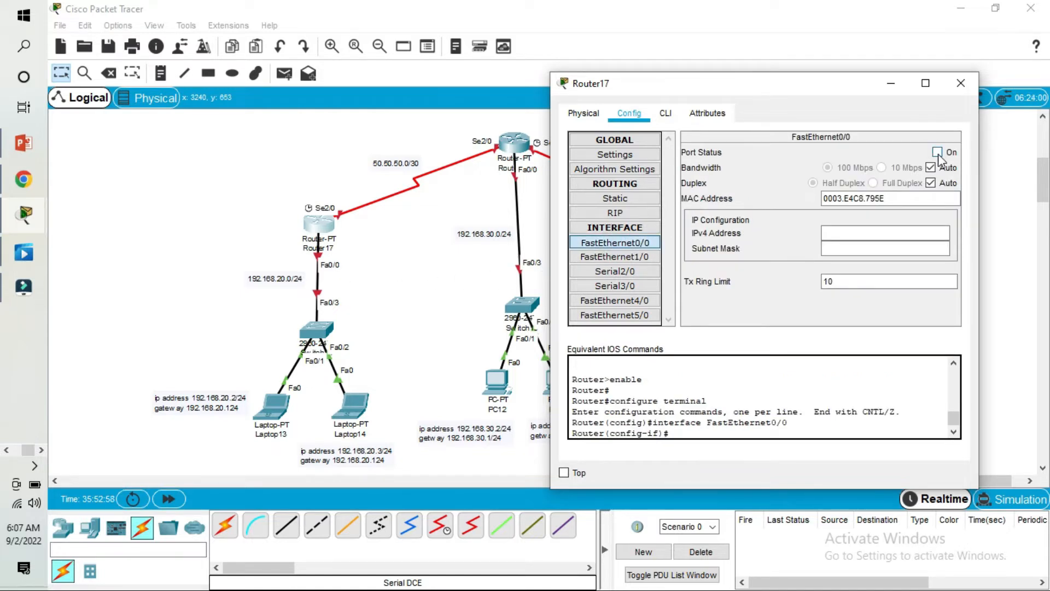
click(938, 154)
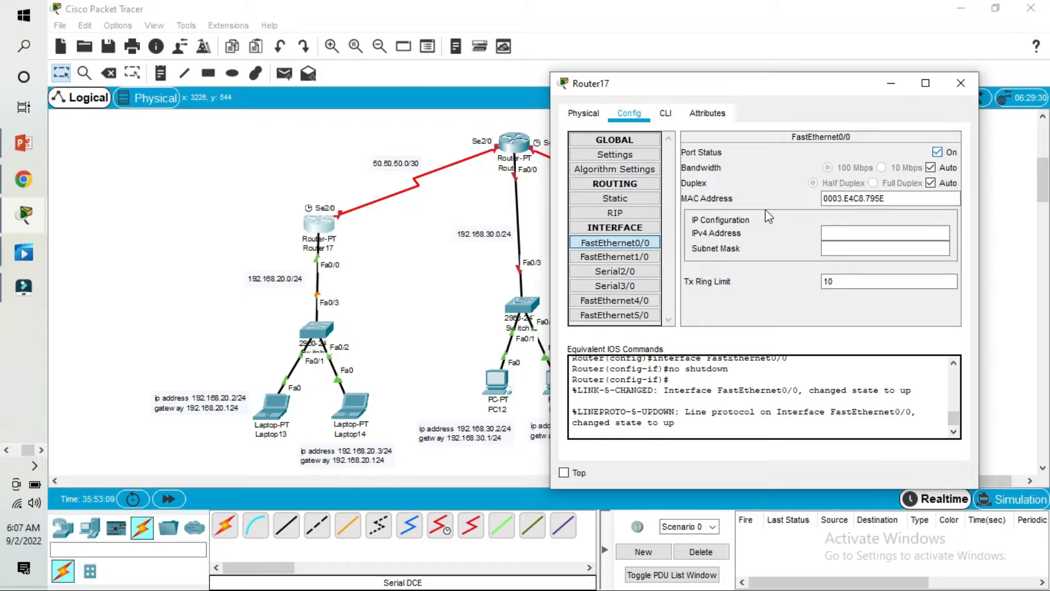
click(839, 232)
click(839, 232)
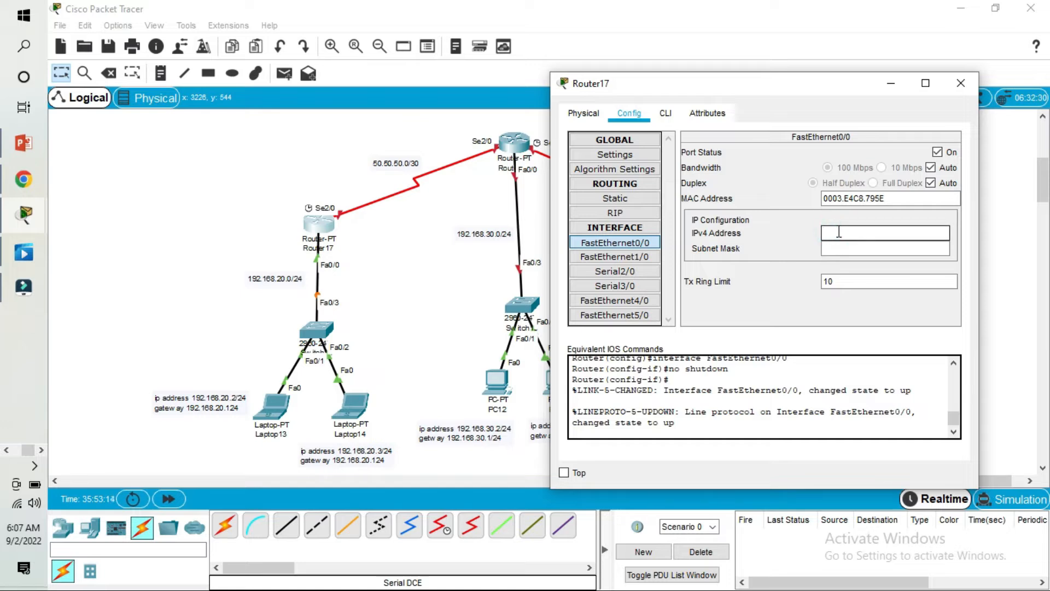
text(192.168.20.1)
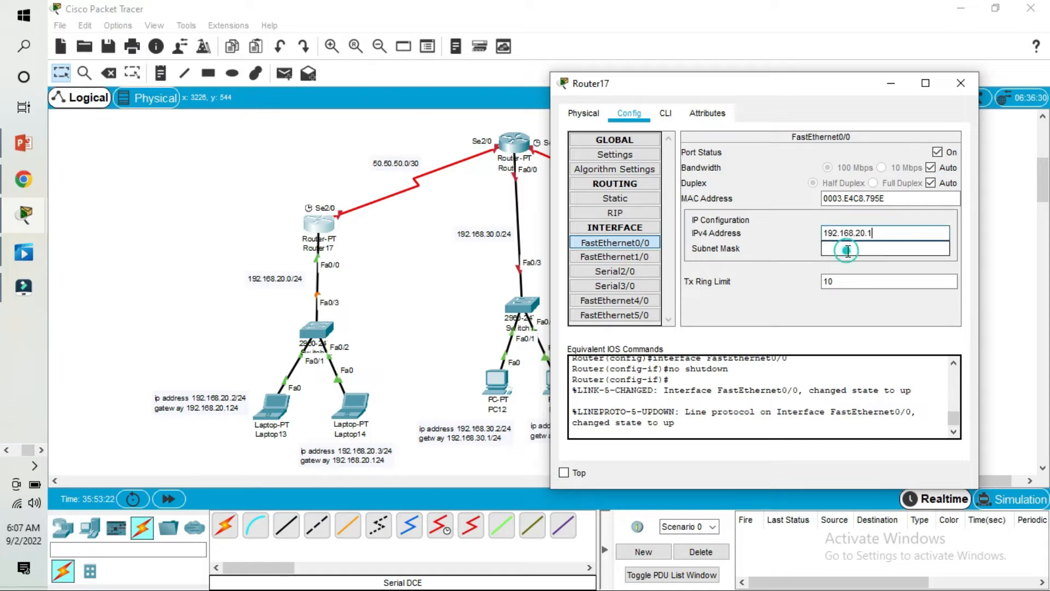
click(848, 249)
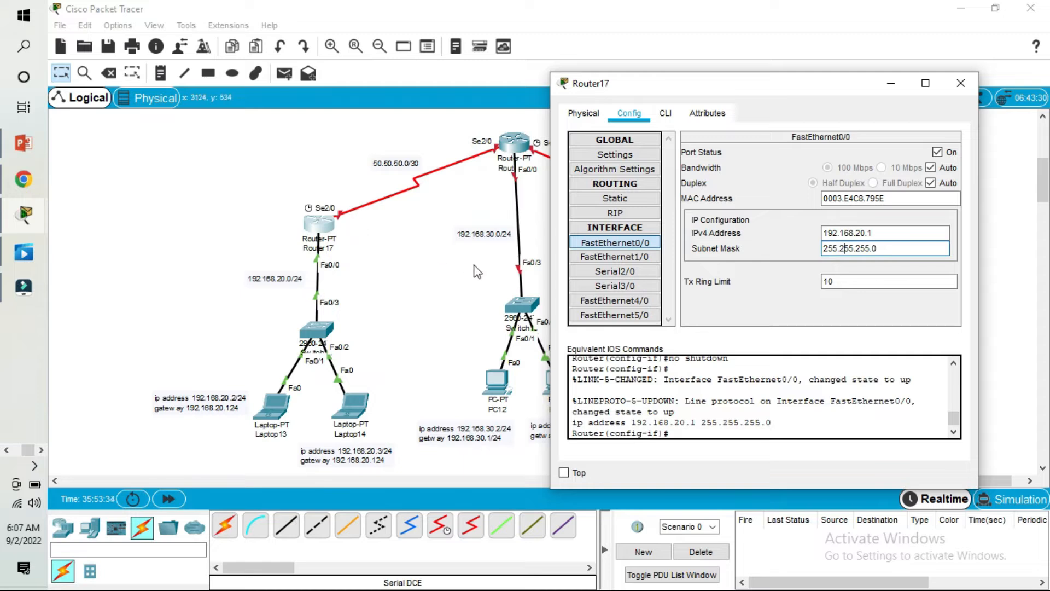
Turn on Router17's Serial2/0 port with IPv4 address 50.50.50.1 and subnet mask 255.0.0.0.
click(608, 274)
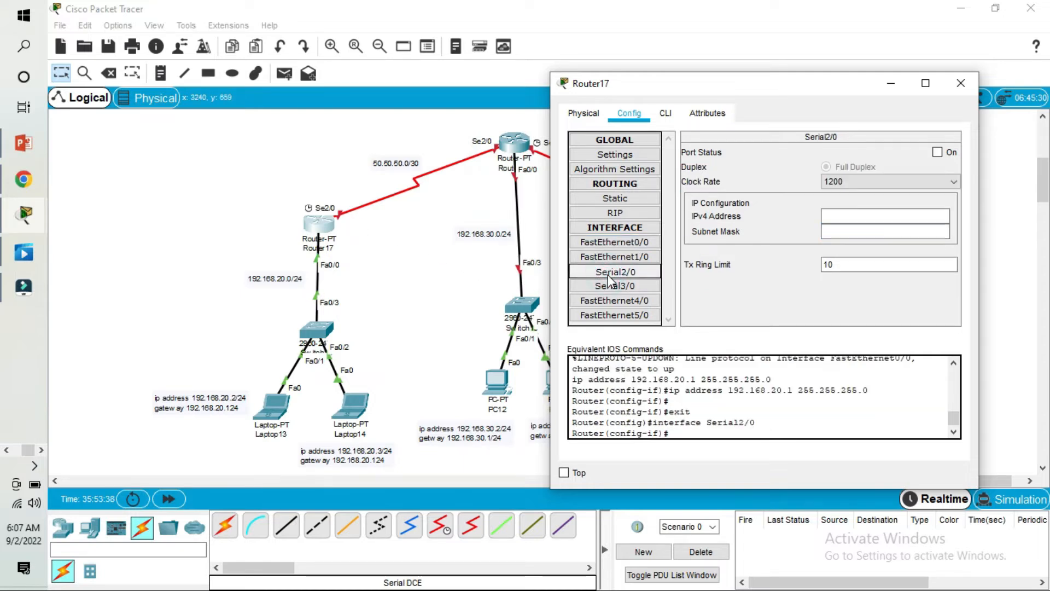
click(938, 154)
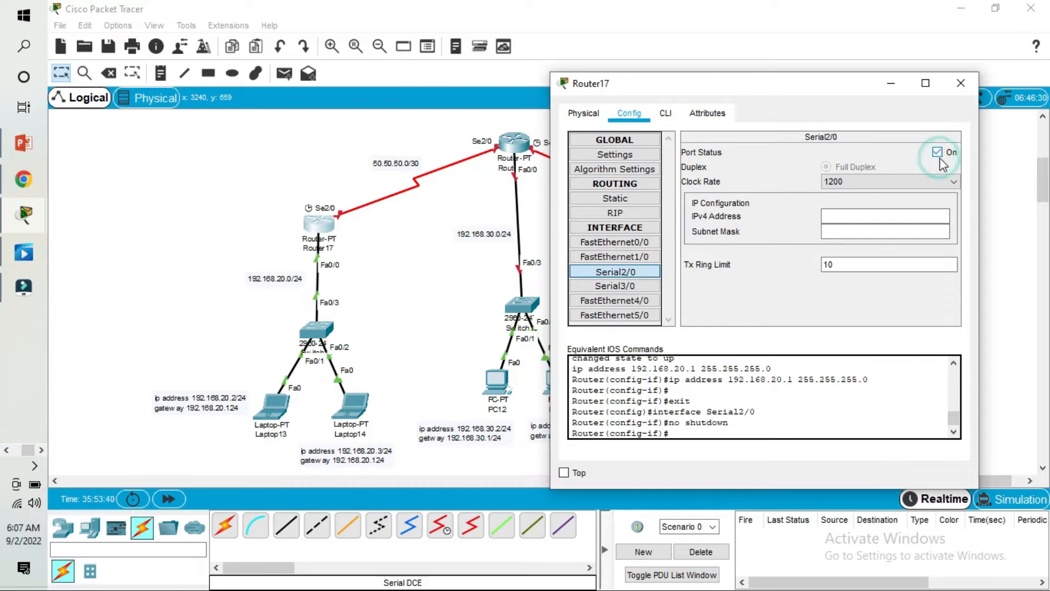
click(851, 214)
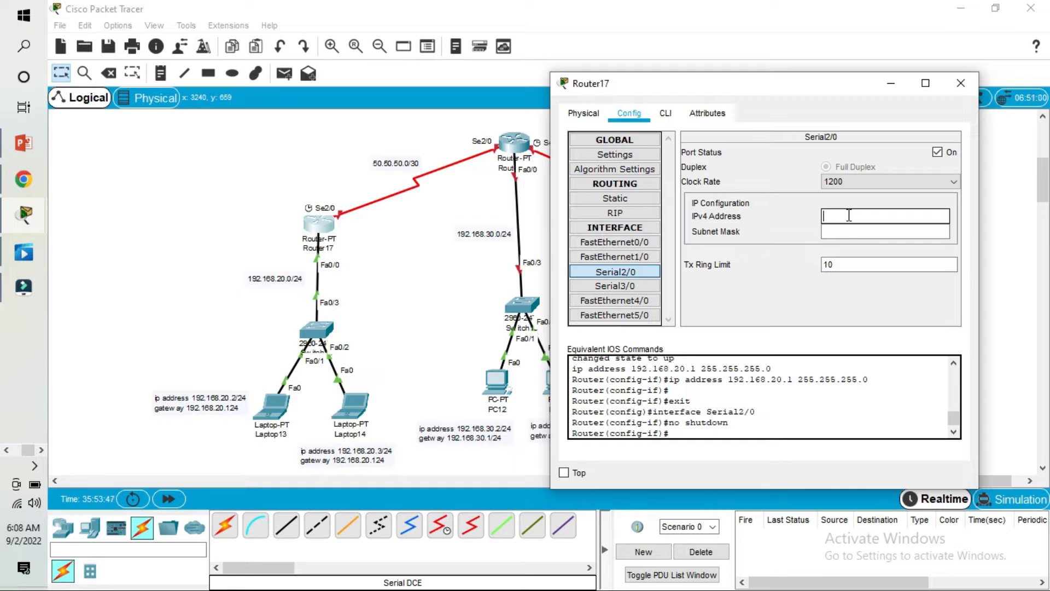
text(50.50.50.1)
click(849, 232)
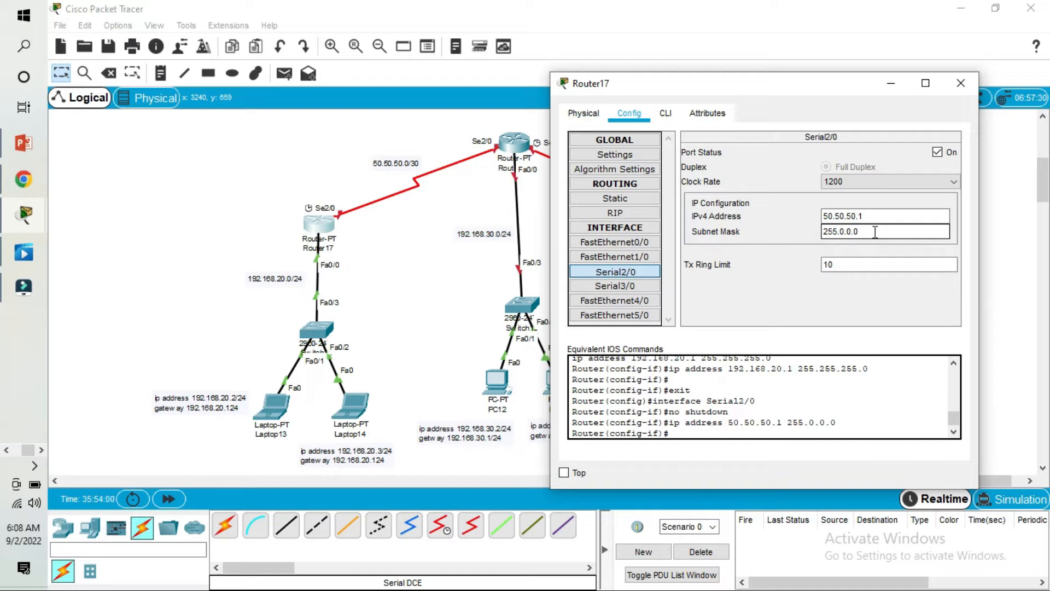
click(37, 466)
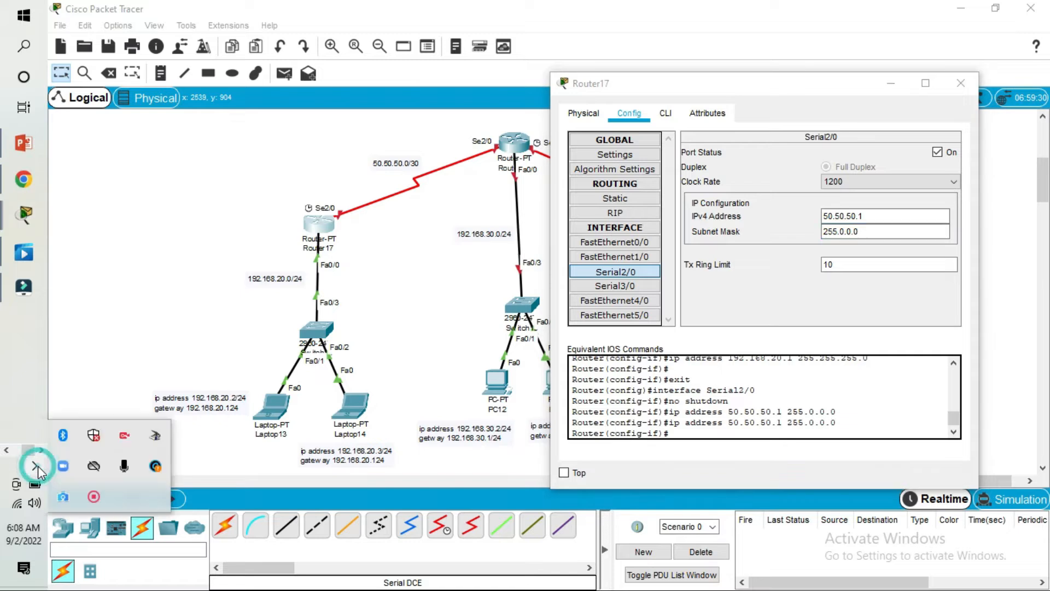
right_click(90, 498)
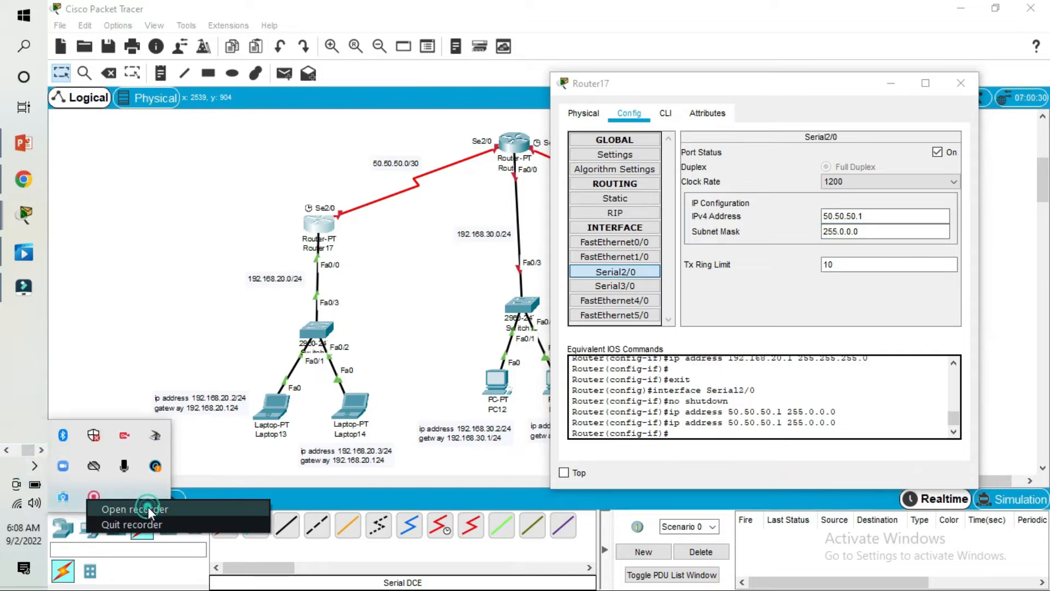
click(147, 507)
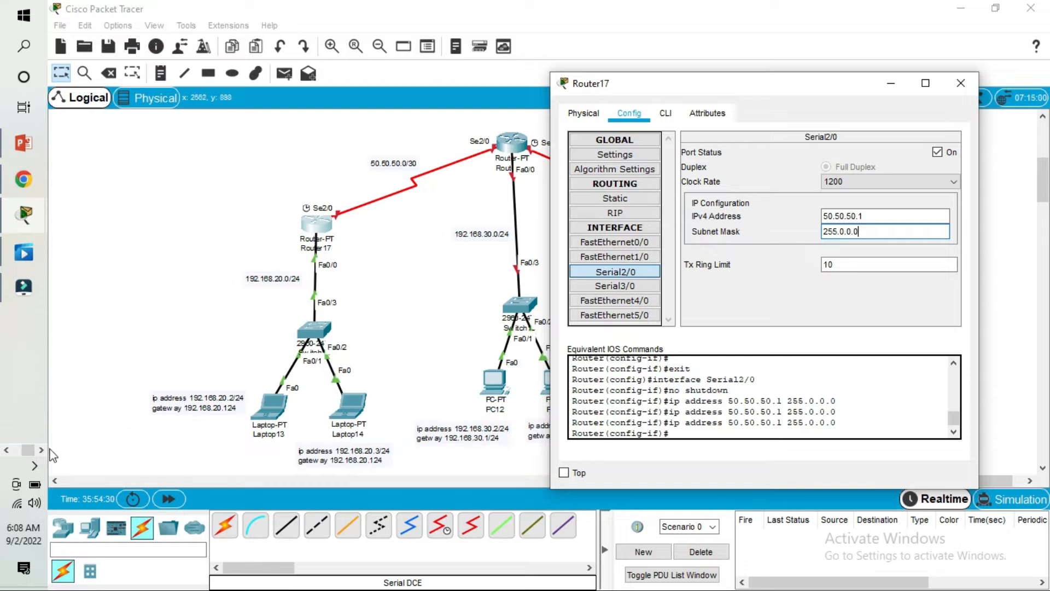
click(115, 340)
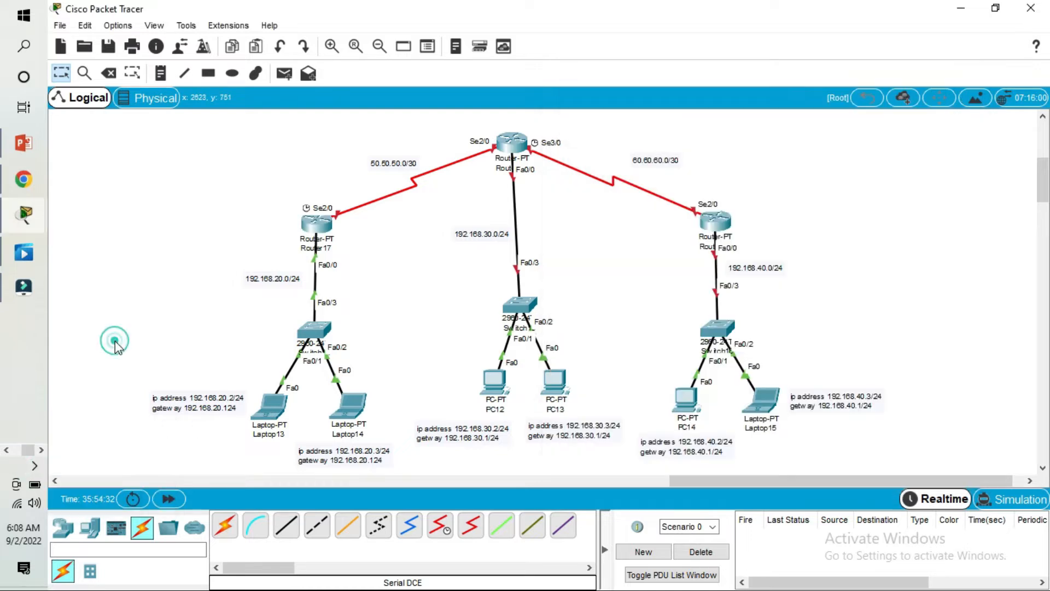
click(317, 225)
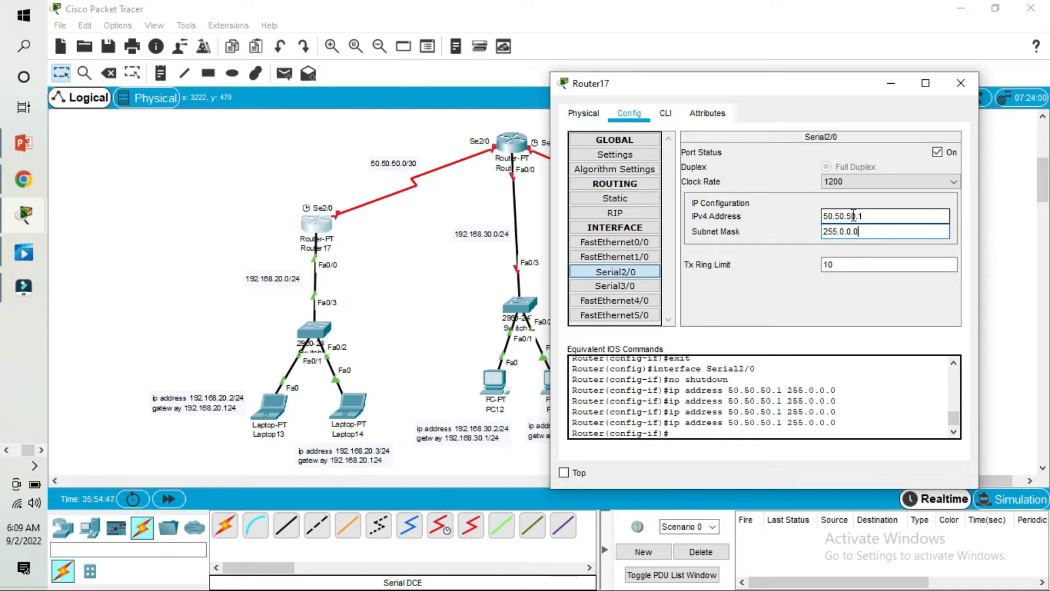
Close Router17's settings and turn on Router16's Serial2/0 port with IPv4 address 50.50.50.2 and subnet mask 255.0.0.0.
click(964, 85)
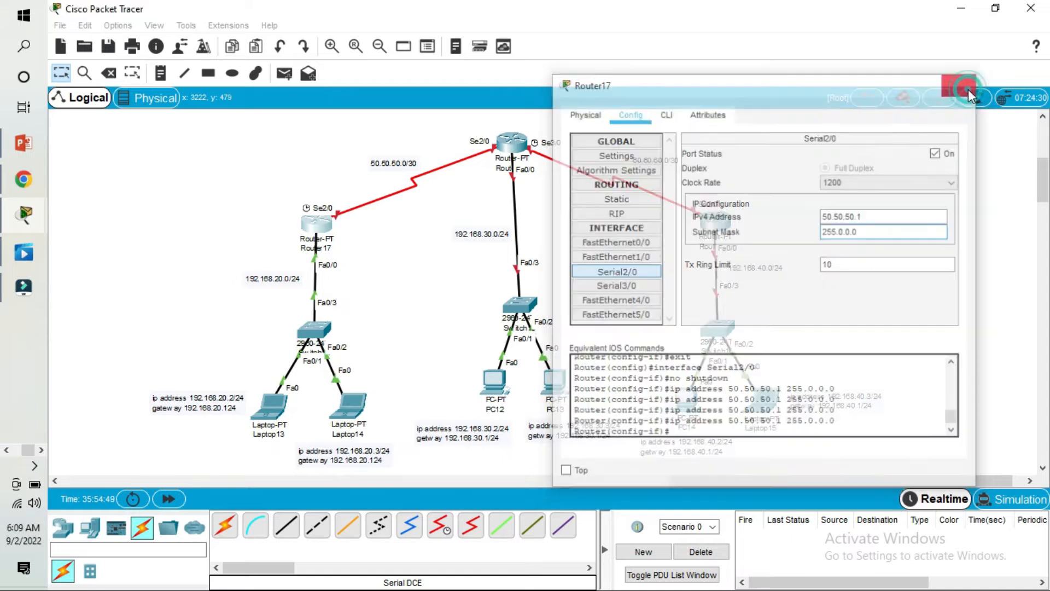
click(512, 140)
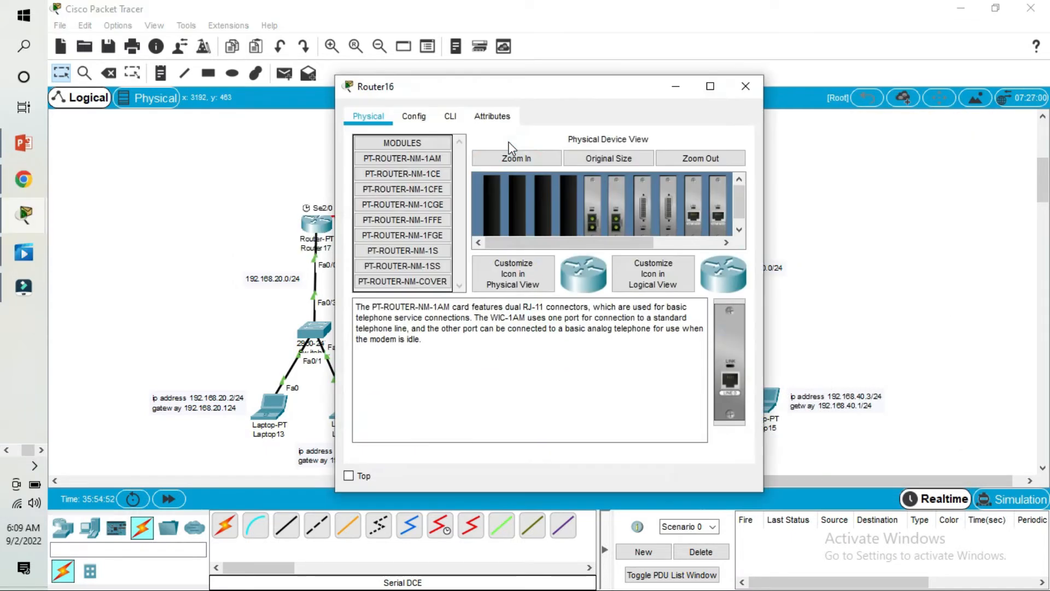
drag(469, 89, 761, 100)
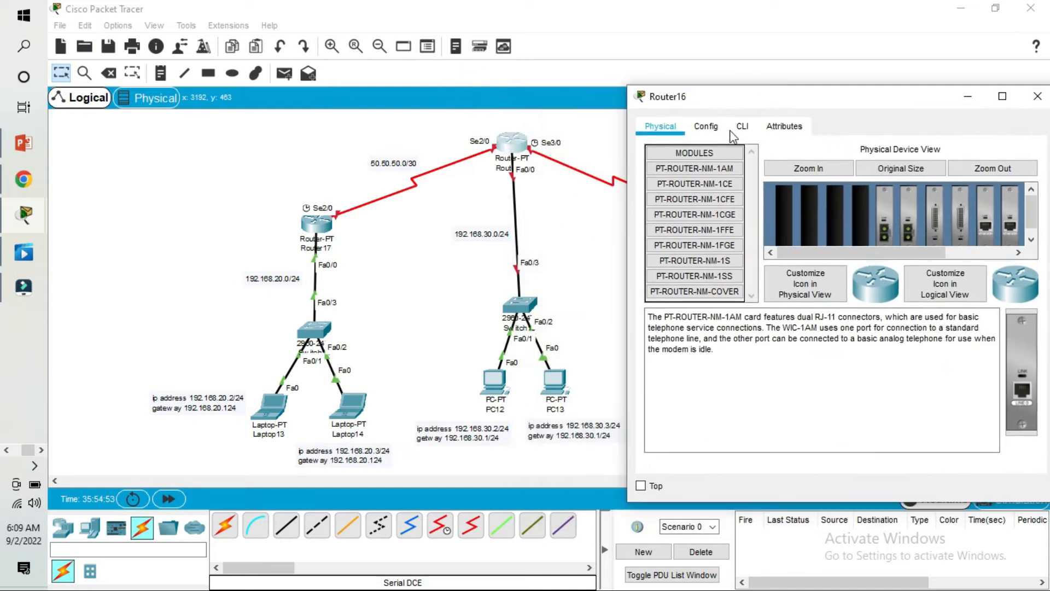
click(706, 127)
drag(692, 101, 648, 115)
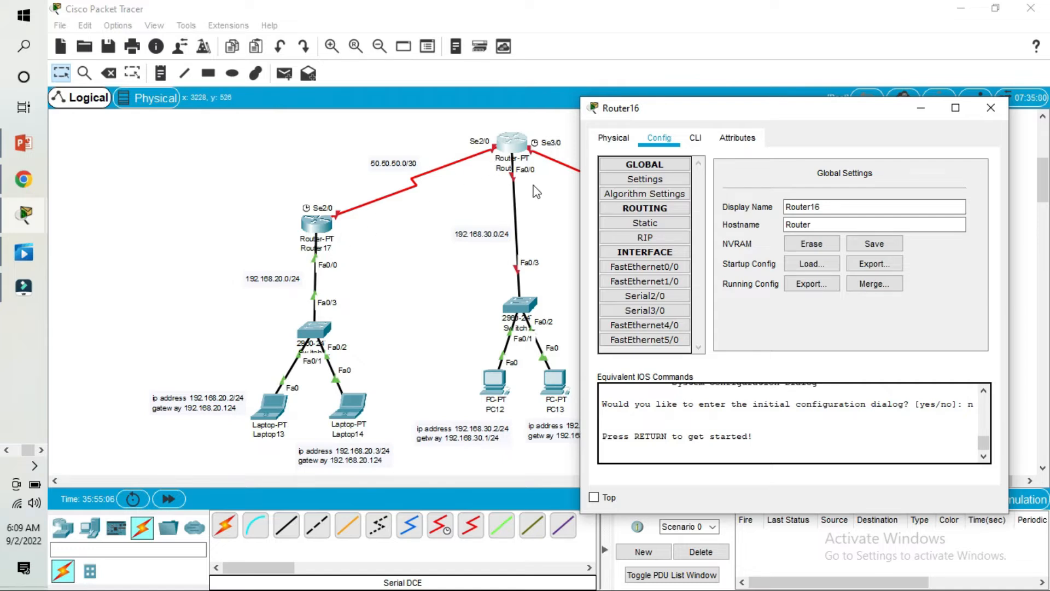
click(663, 294)
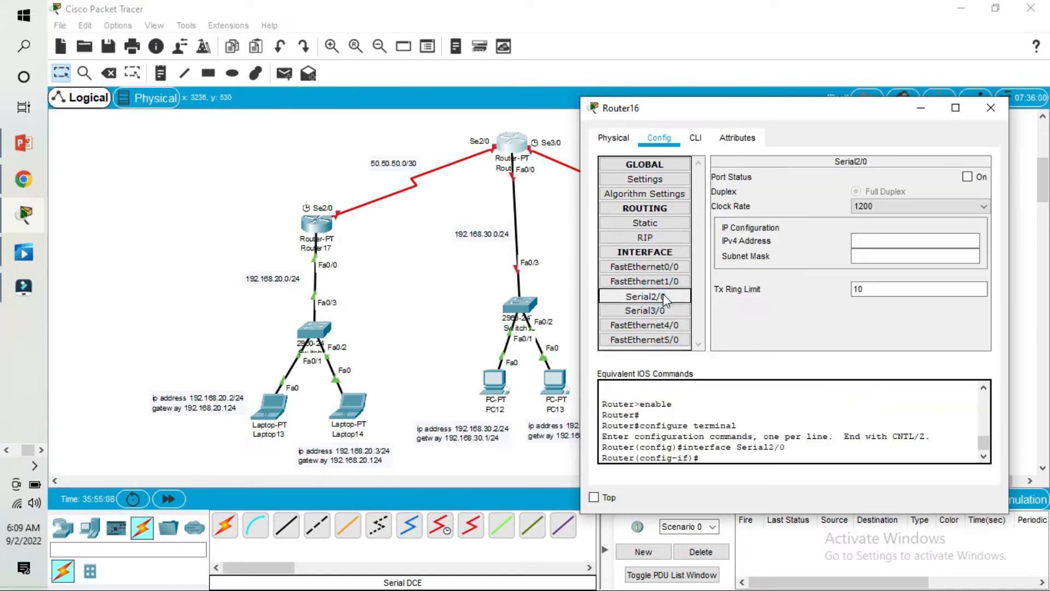
click(968, 177)
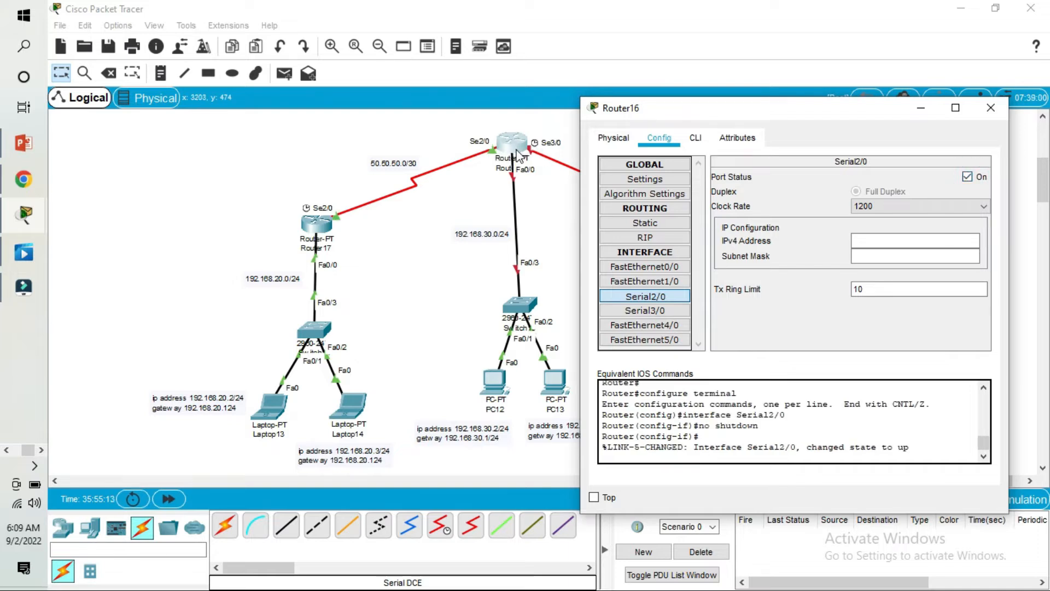
click(873, 237)
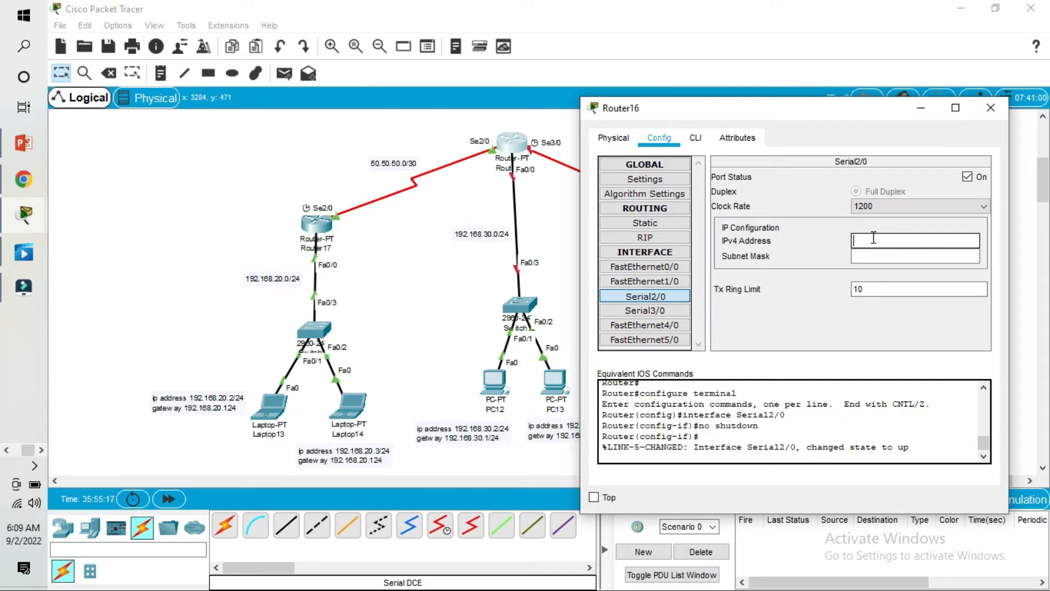
text(50.50.50.2)
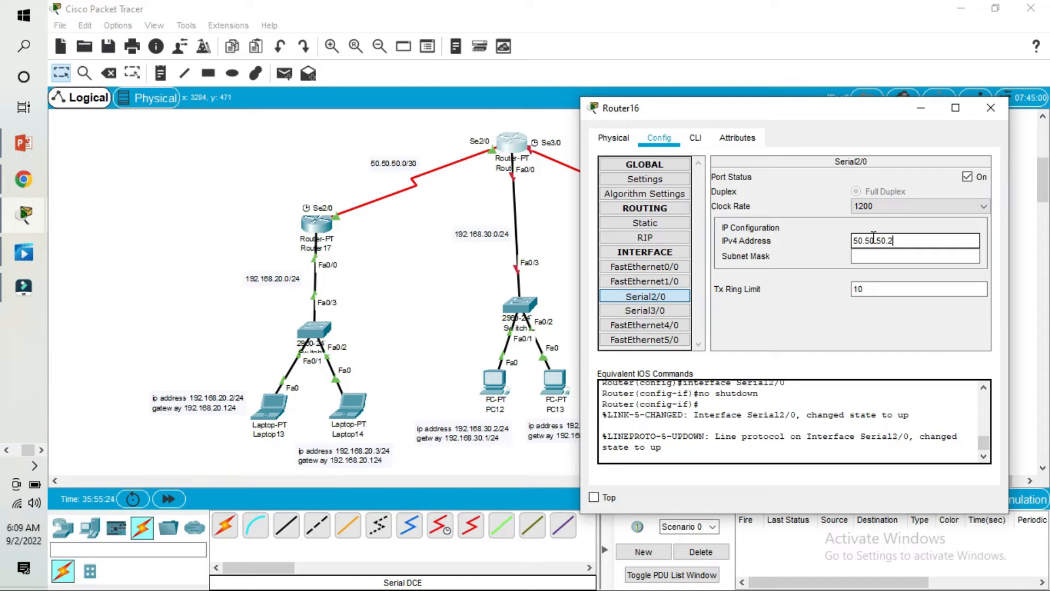
click(872, 255)
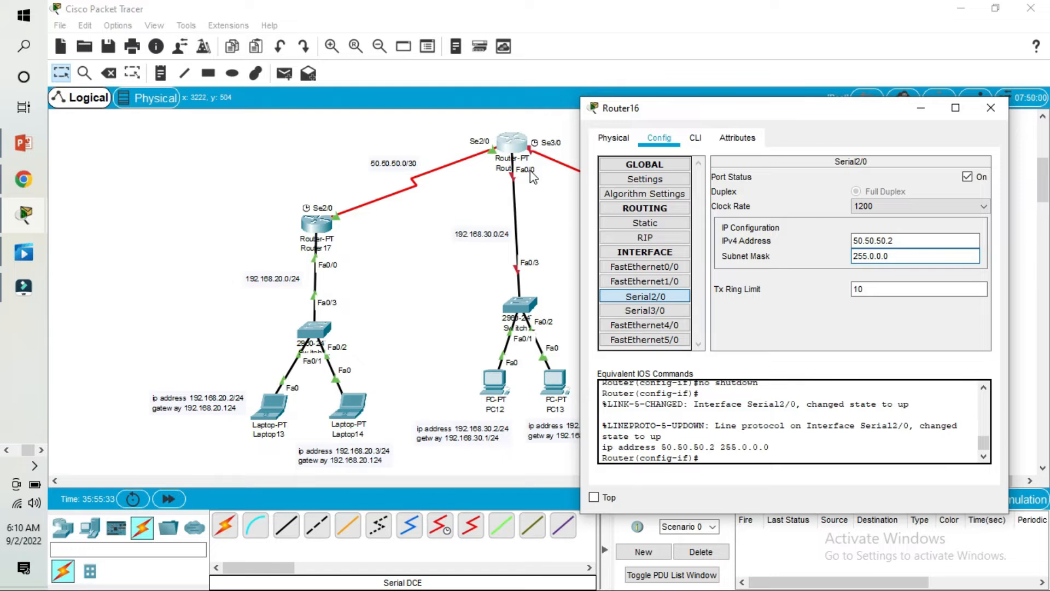
Turn on Router16's FastEthernet0/0 port with IPv4 address 192.168.30.1 and subnet mask 255.255.255.0.
click(665, 269)
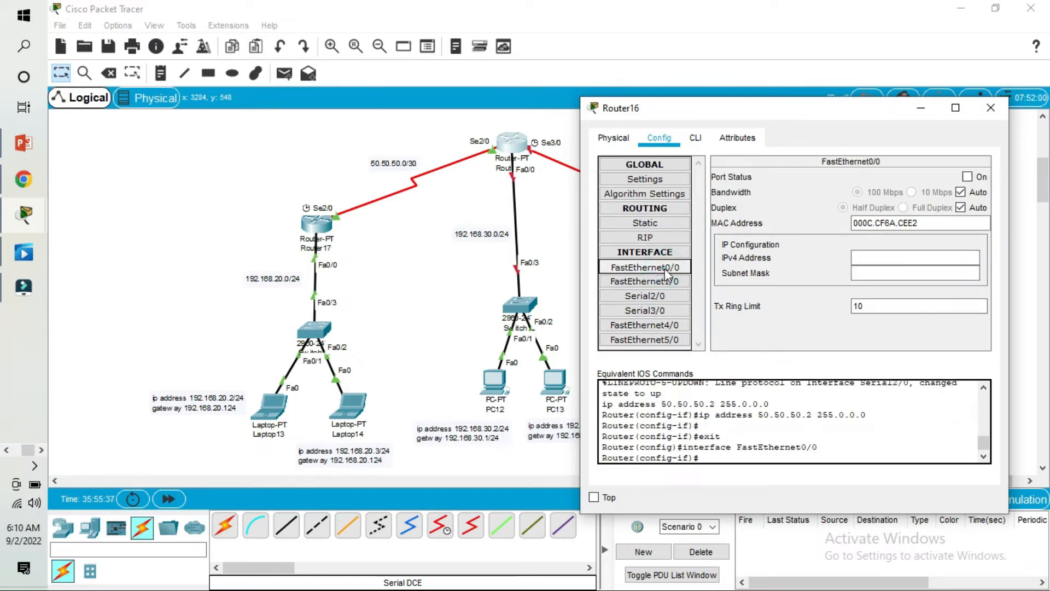
click(967, 177)
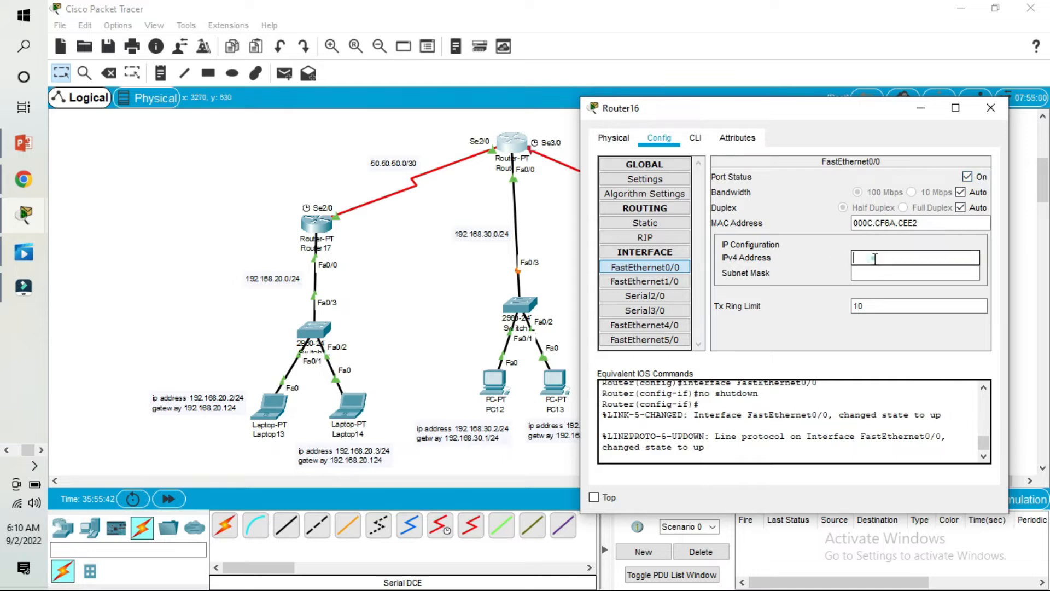
text(192.168.30.1)
click(879, 272)
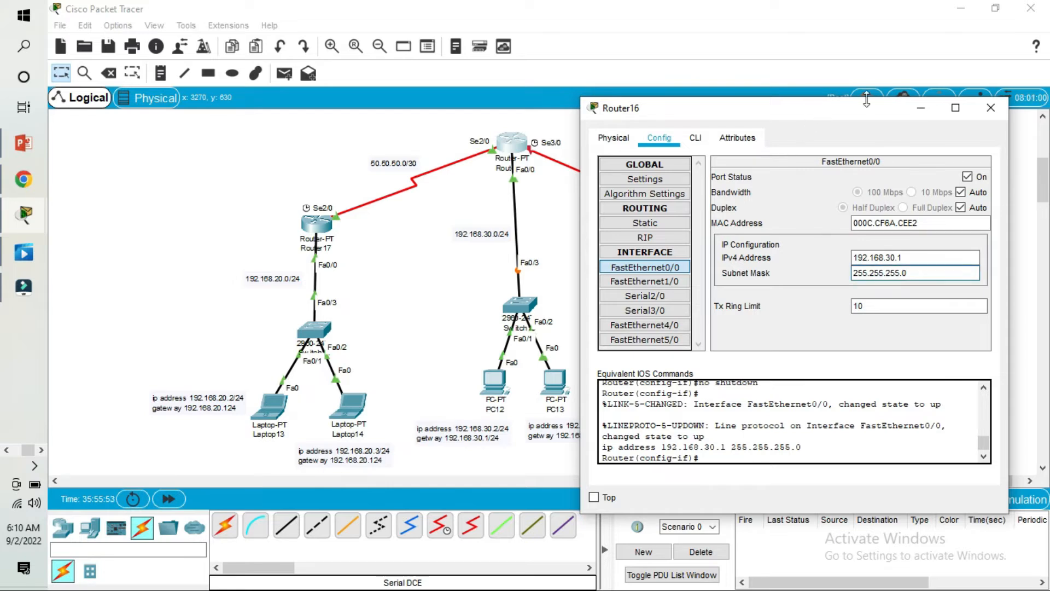
Turn on Router16's Serial3/0 port with IPv4 address 60.60.60.1 and subnet mask 255.0.0.0, and close its settings.
drag(746, 113, 197, 118)
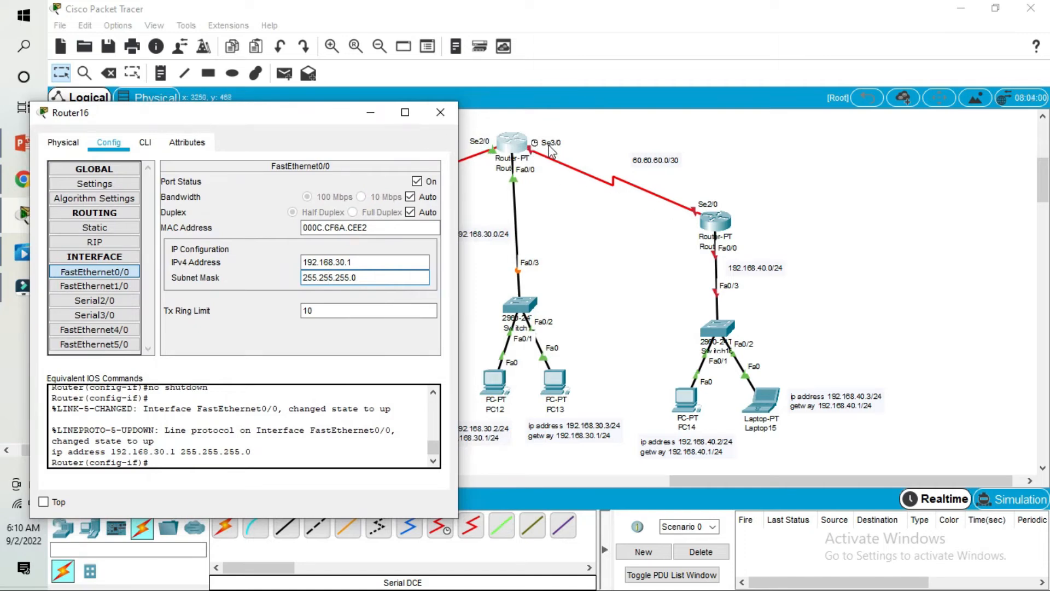
click(91, 313)
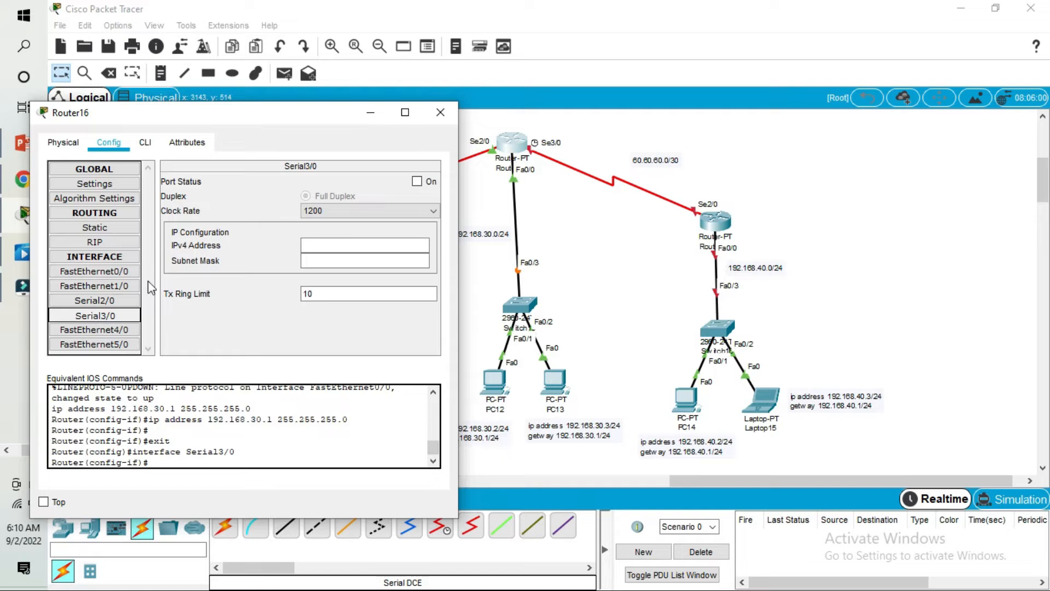
click(418, 182)
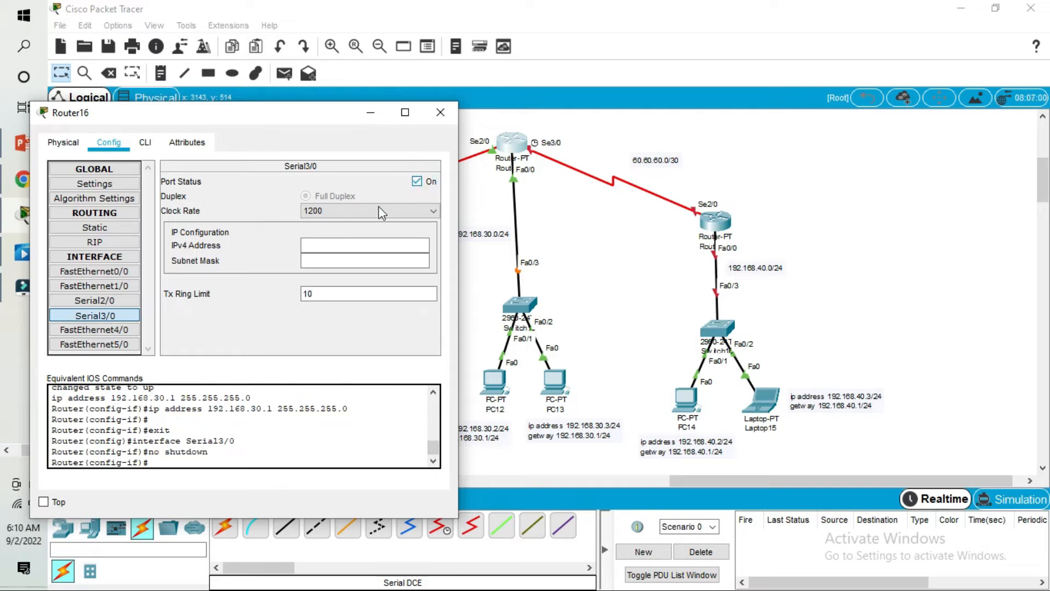
click(342, 243)
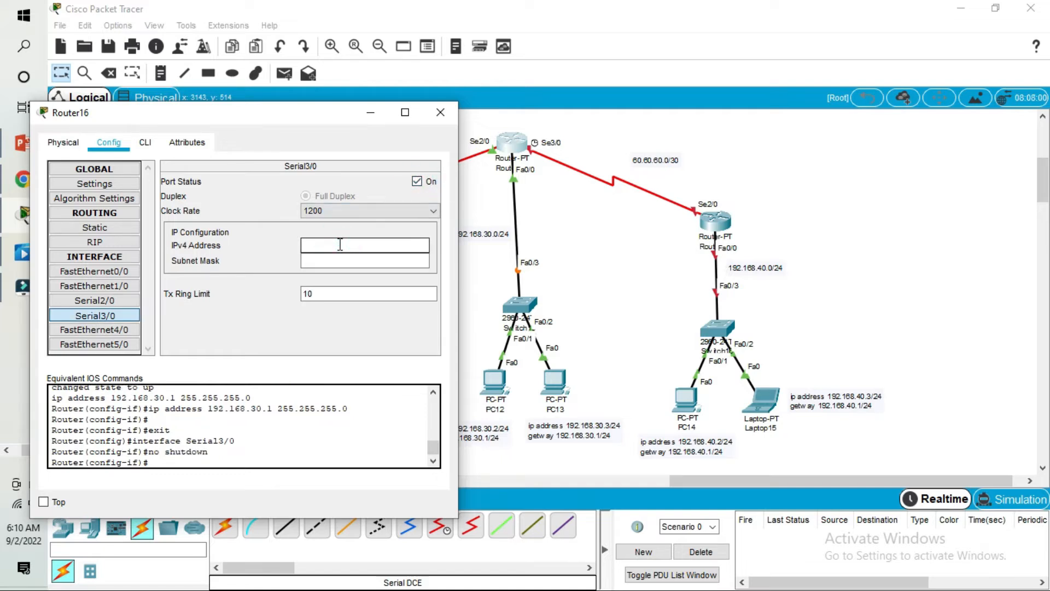
text(60/)
text(.60.60.)
text(1)
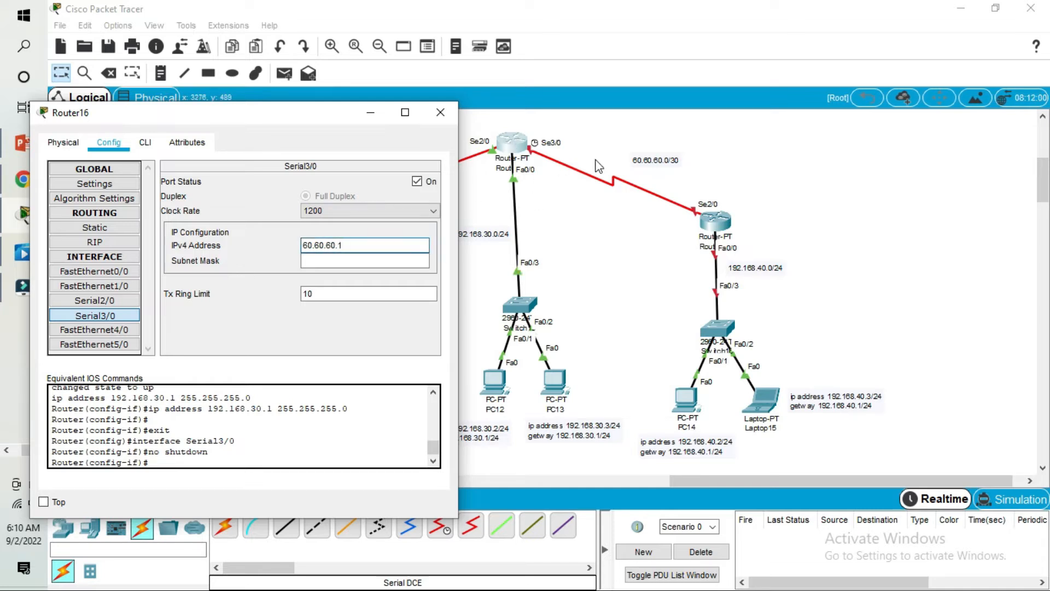
click(321, 263)
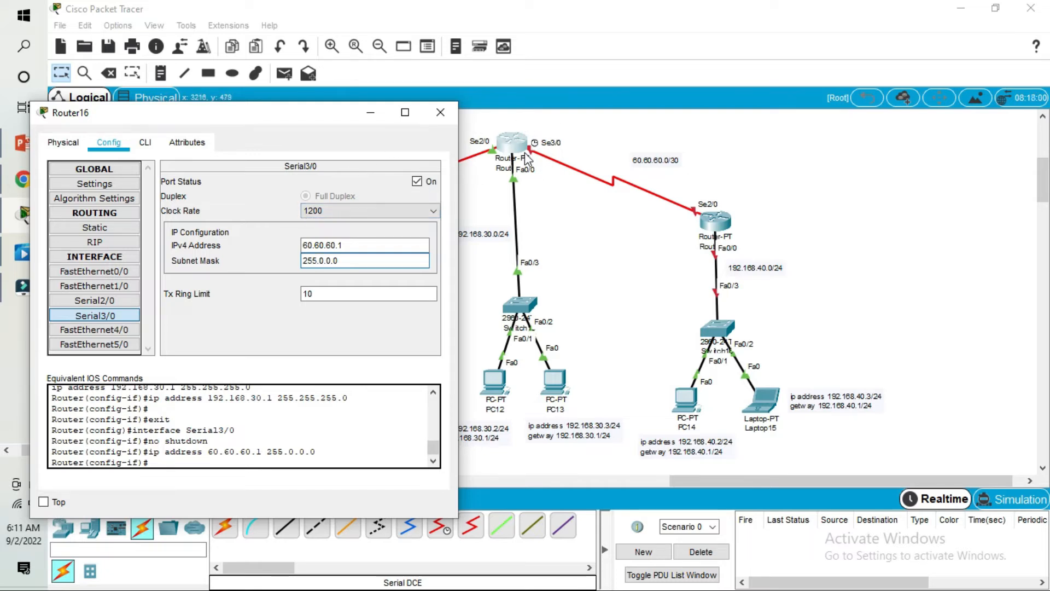
click(441, 113)
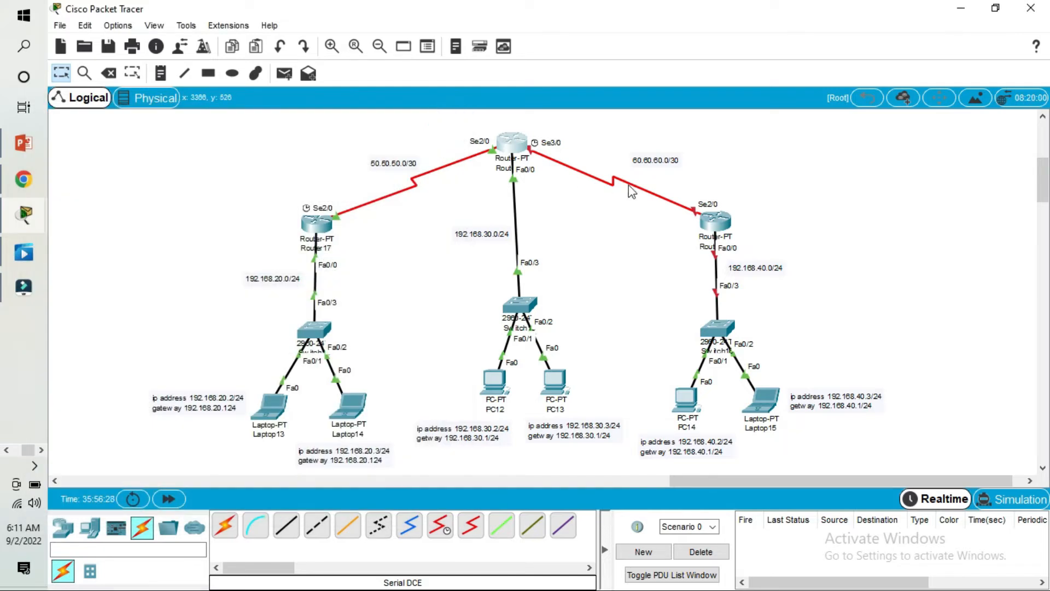
Turn on Router18's Serial2/0 port with IPv4 address 60.60.60.2 and subnet mask 255.0.0.0.
click(720, 222)
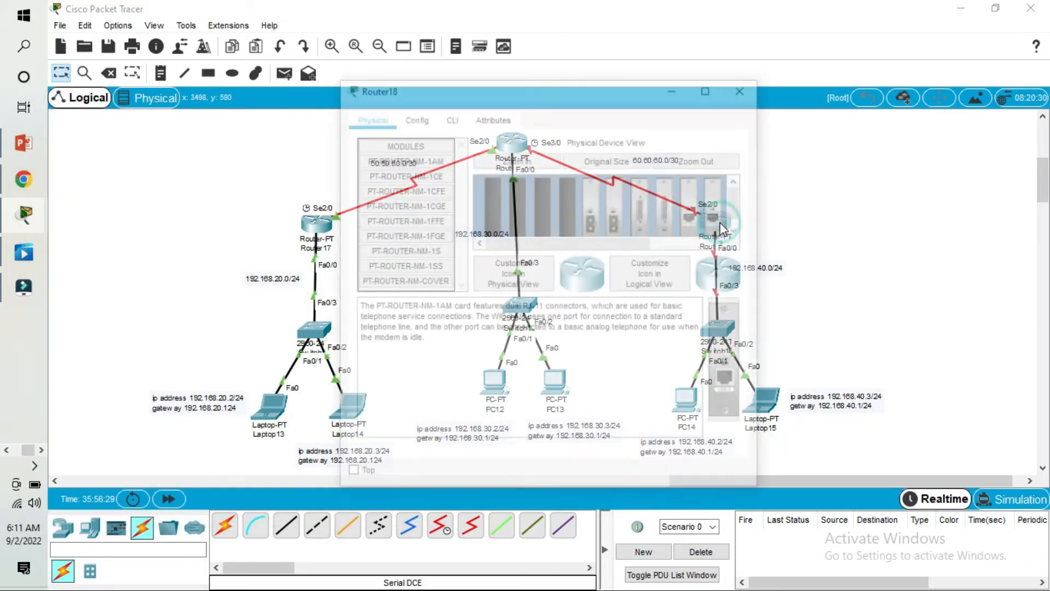
drag(538, 96, 240, 98)
click(229, 128)
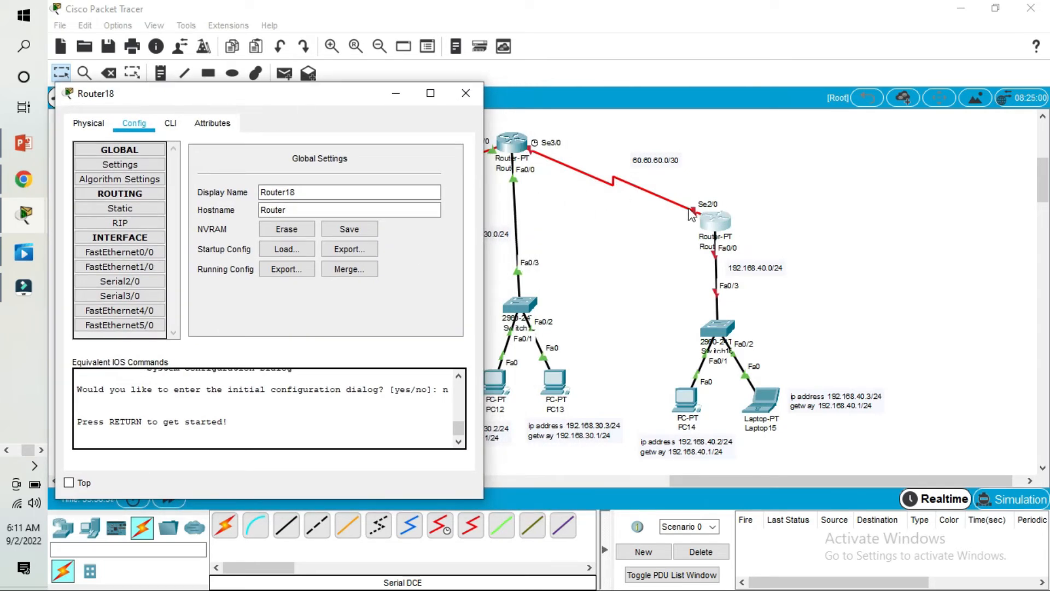
click(314, 195)
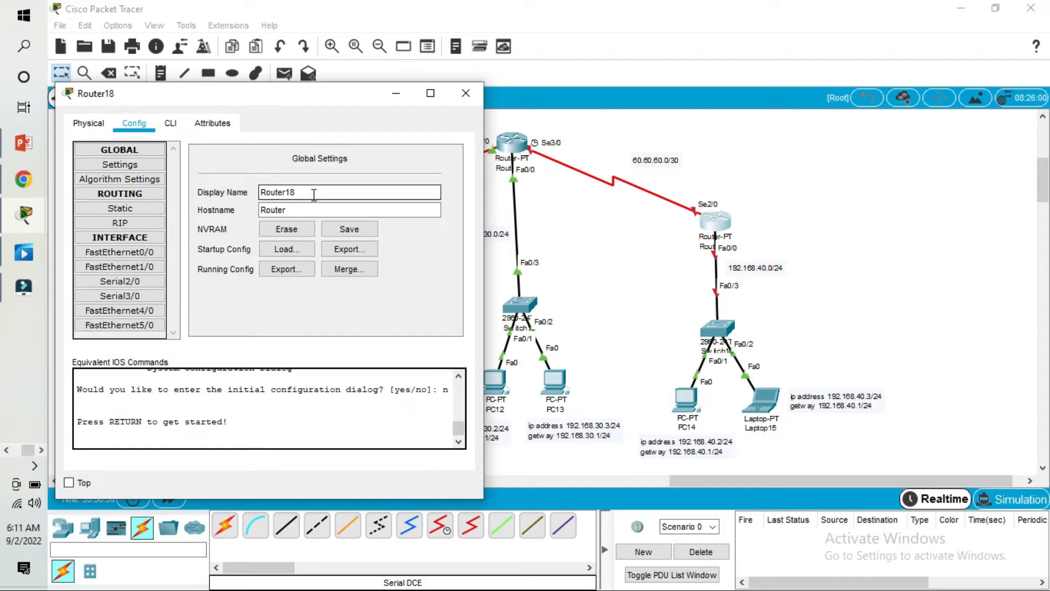
click(132, 283)
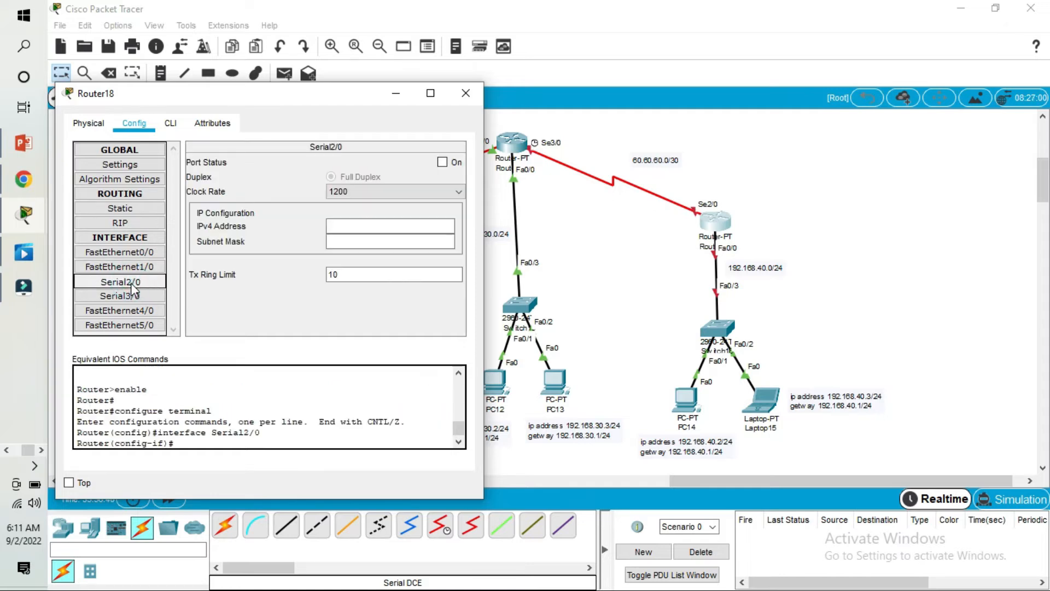
click(442, 162)
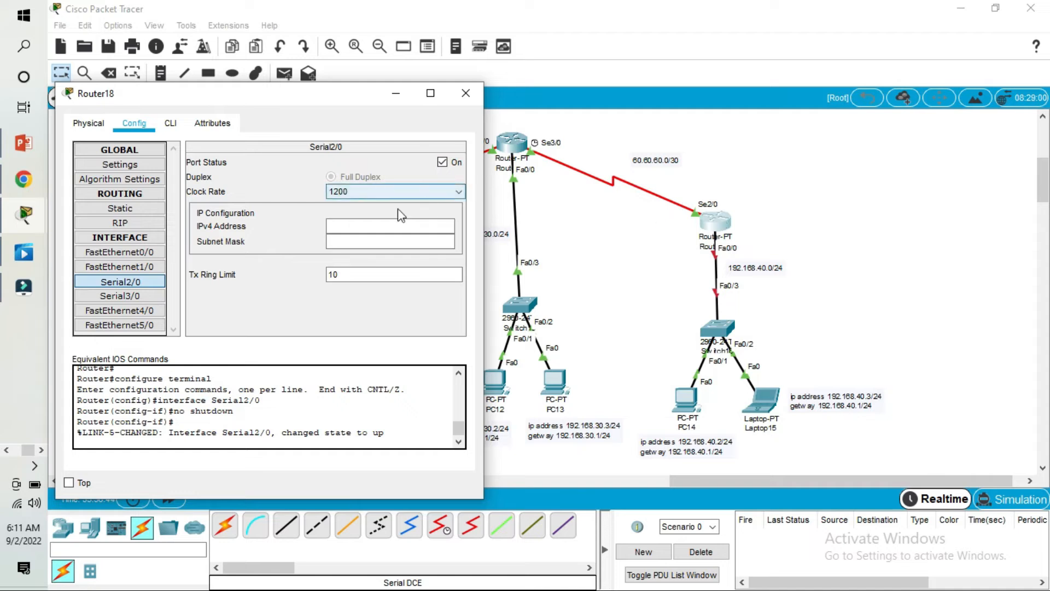
click(351, 227)
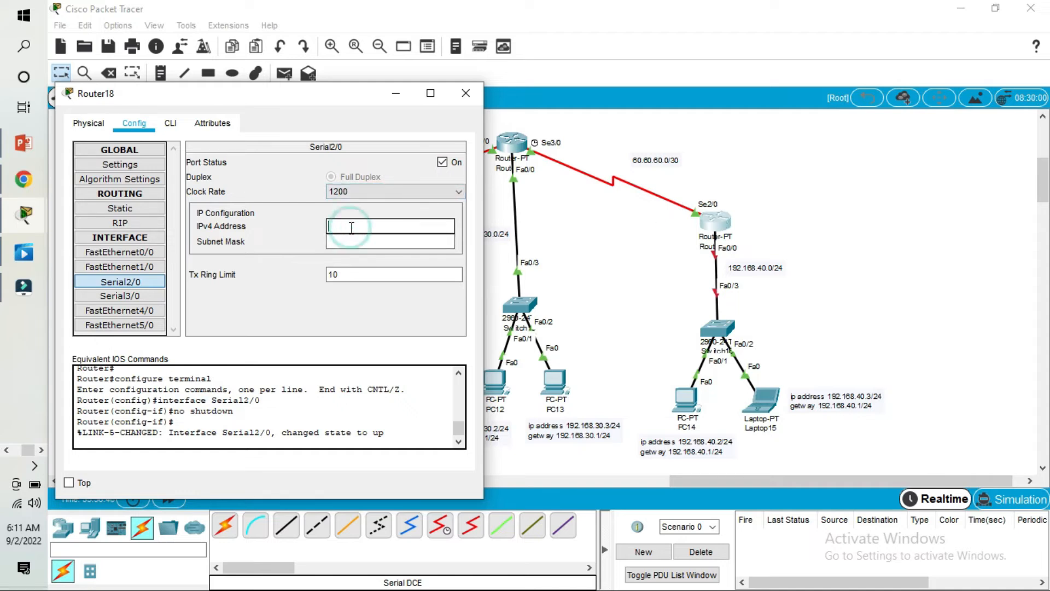
text(60.60.60.2)
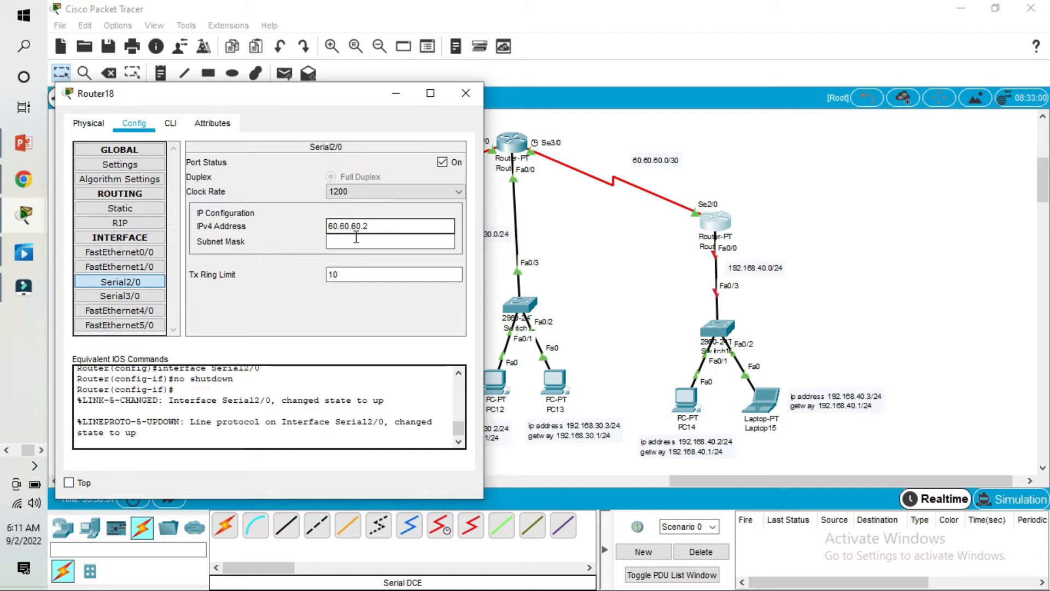
click(358, 242)
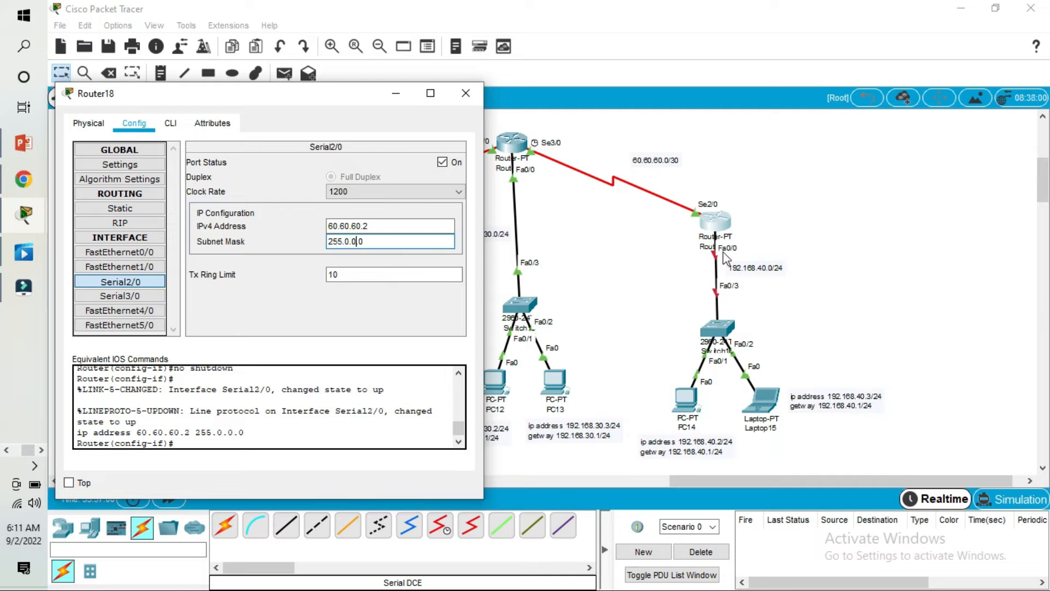
Turn on Router18's FastEthernet0/0 port with IPv4 address 192.168.40.1 and subnet mask 255.255.255.0, and close its settings.
click(153, 253)
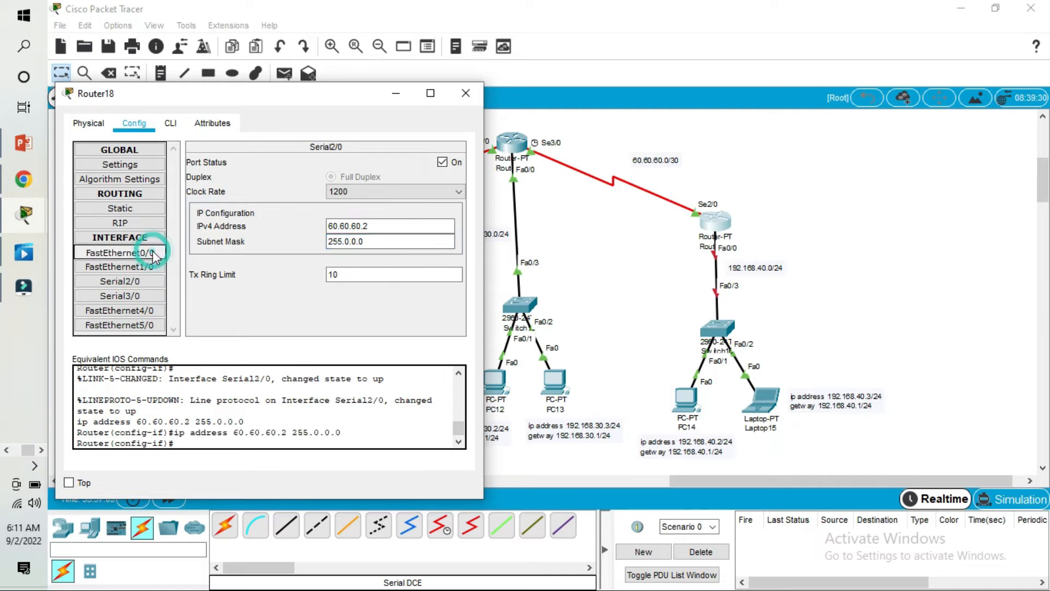
click(442, 162)
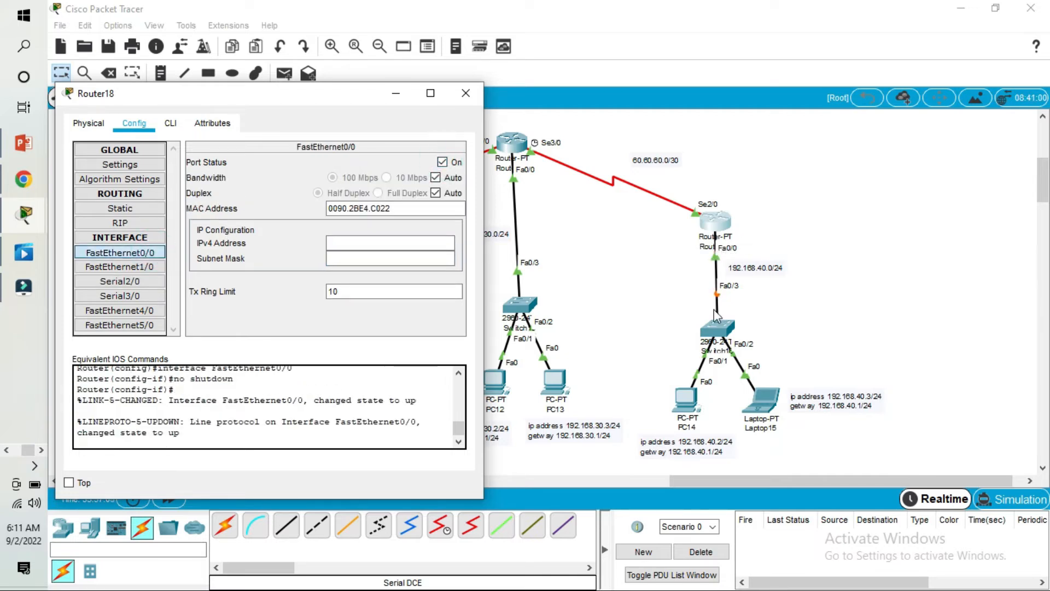
click(375, 257)
click(363, 244)
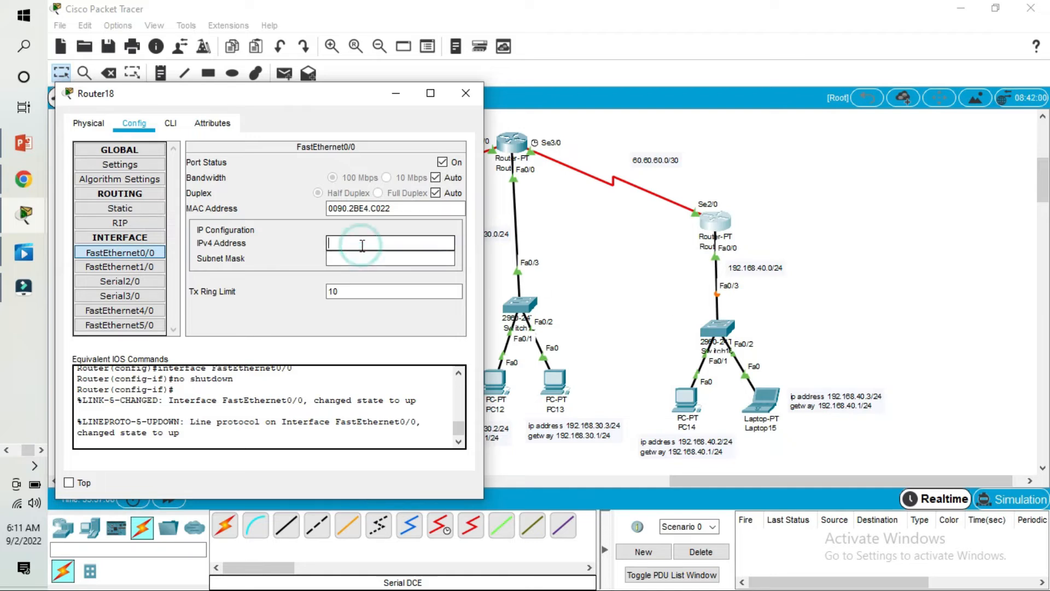
text(192.168)
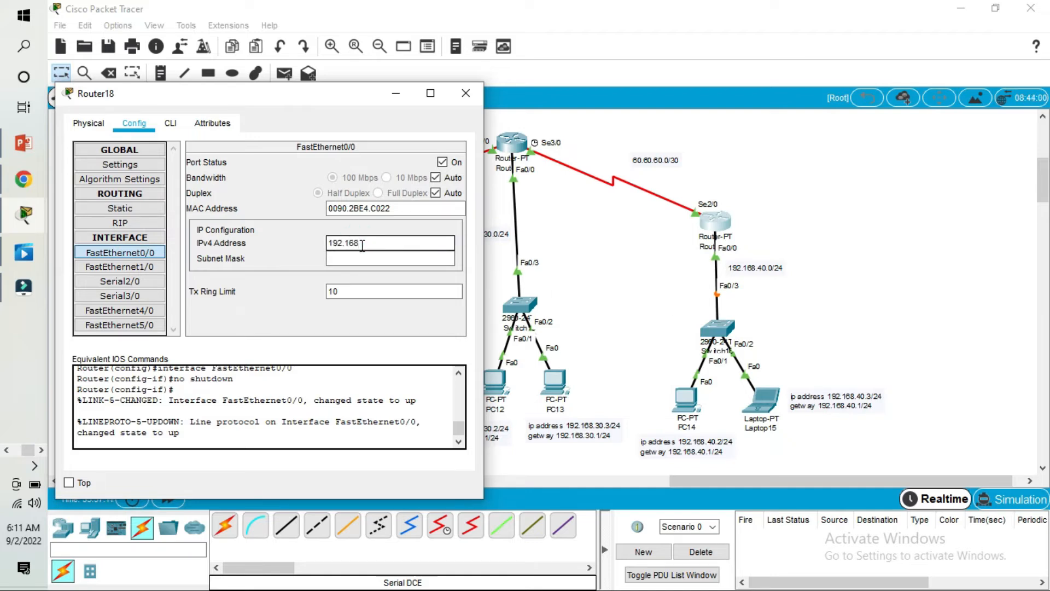
text(.40.1)
click(362, 259)
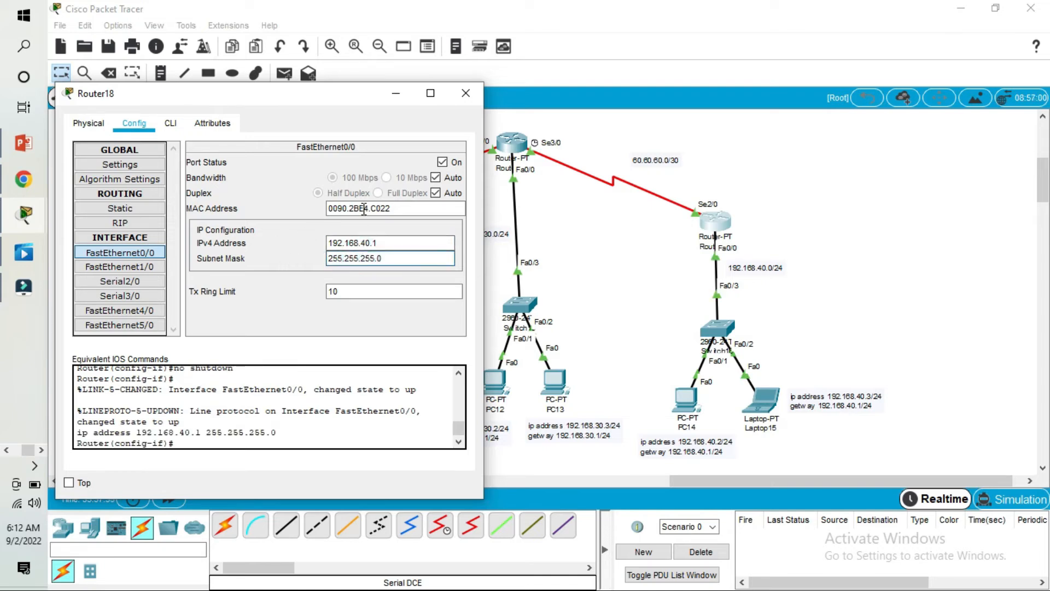
click(465, 94)
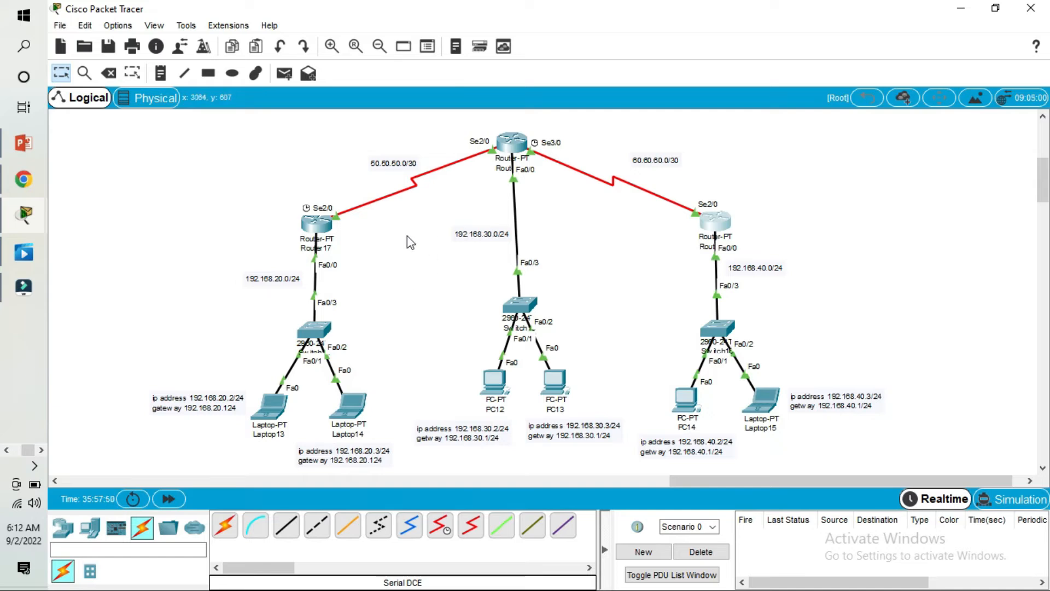
Open Router17's command line and exit from interface configuration to global configuration mode.
click(317, 227)
click(455, 121)
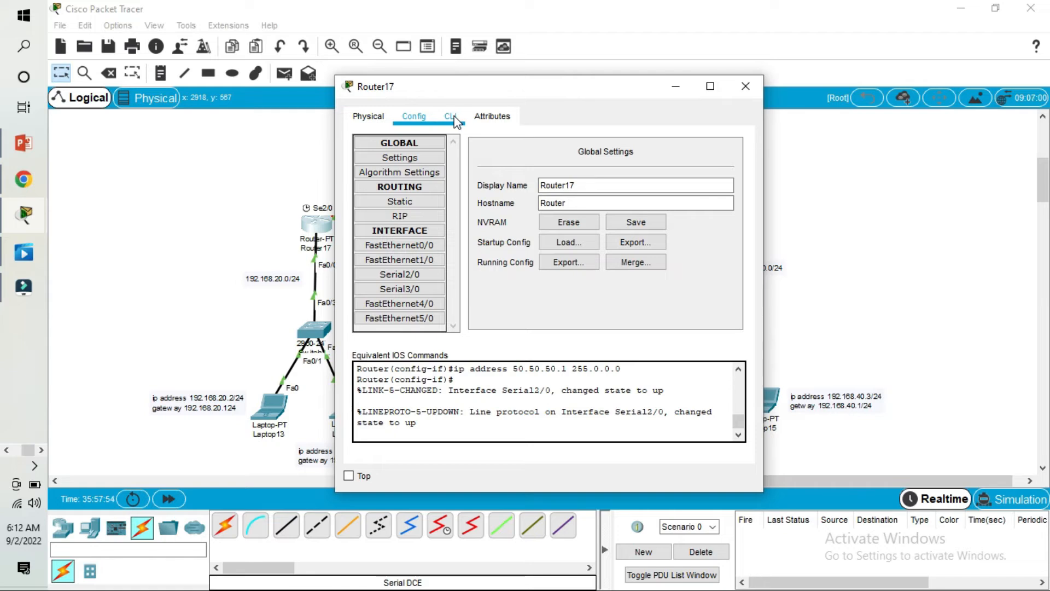
click(454, 117)
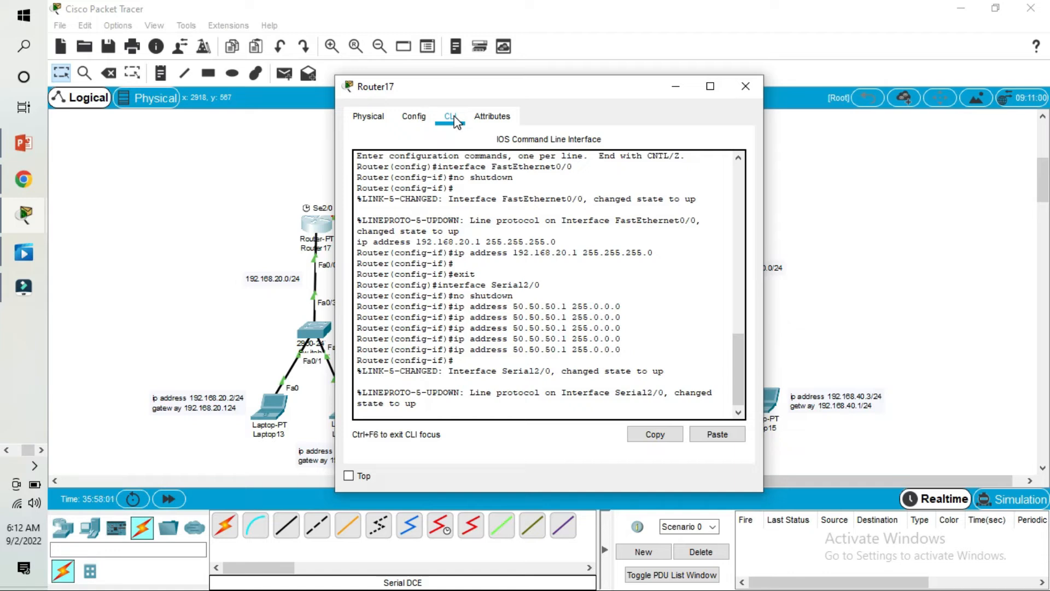
click(453, 406)
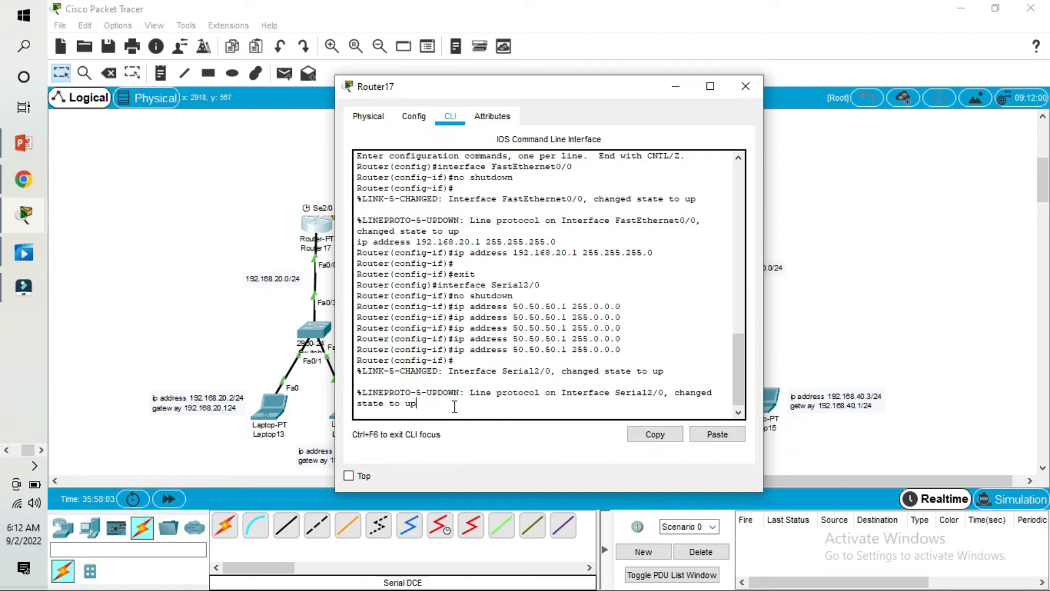
key(Return)
text(ex)
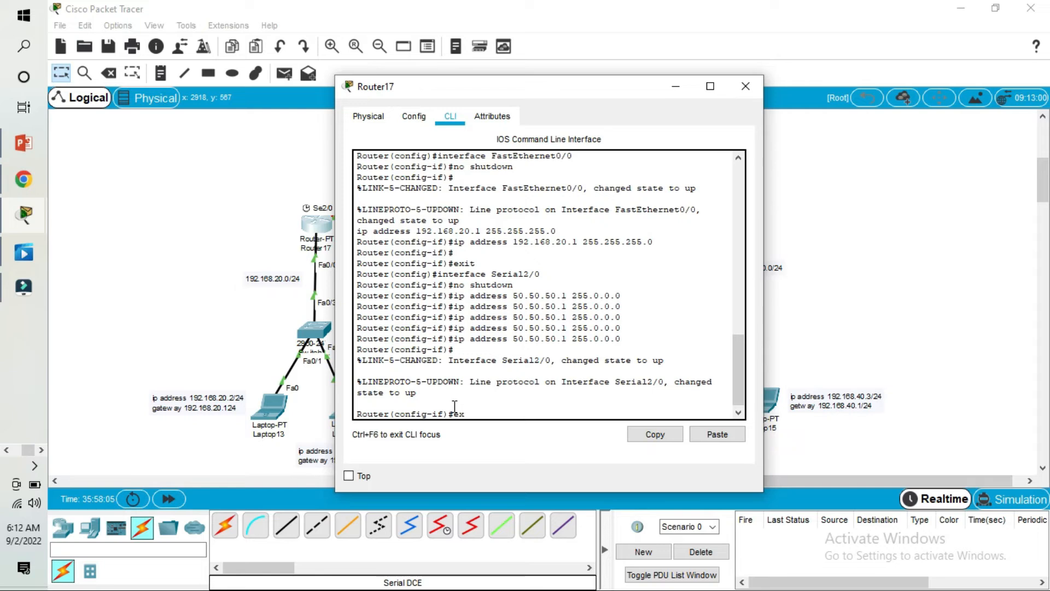
key(Return)
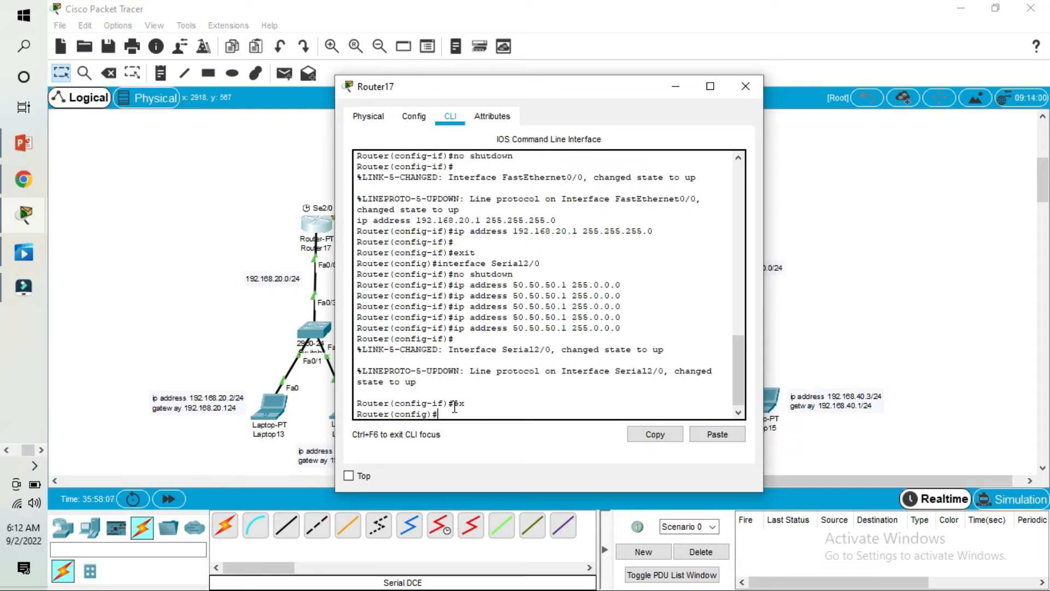
Start RIP routing configuration on Router17 and set it to version 2.
text(router rip)
key(Return)
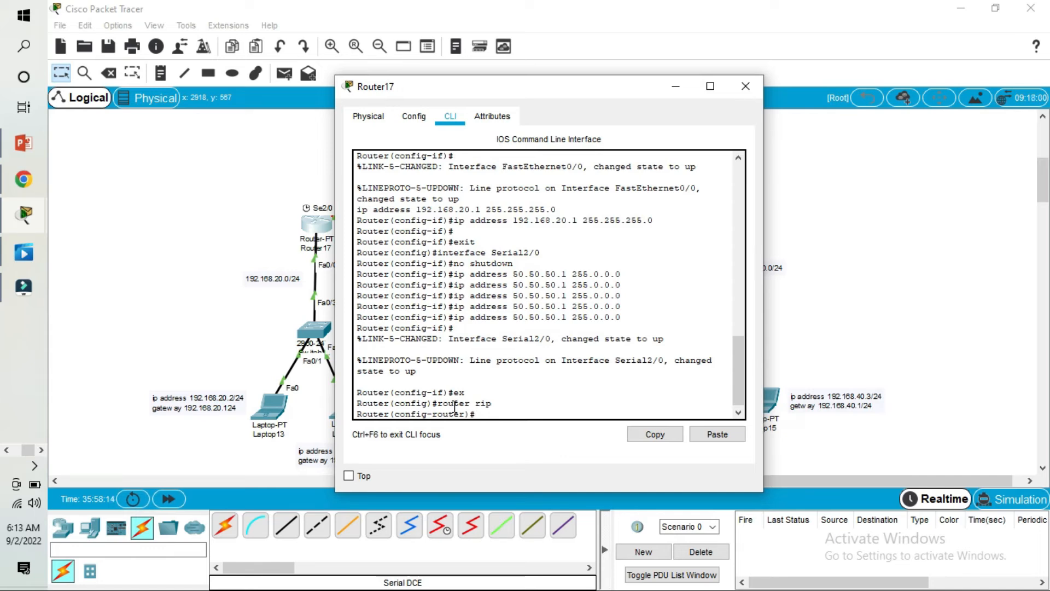
text(version 2)
key(Return)
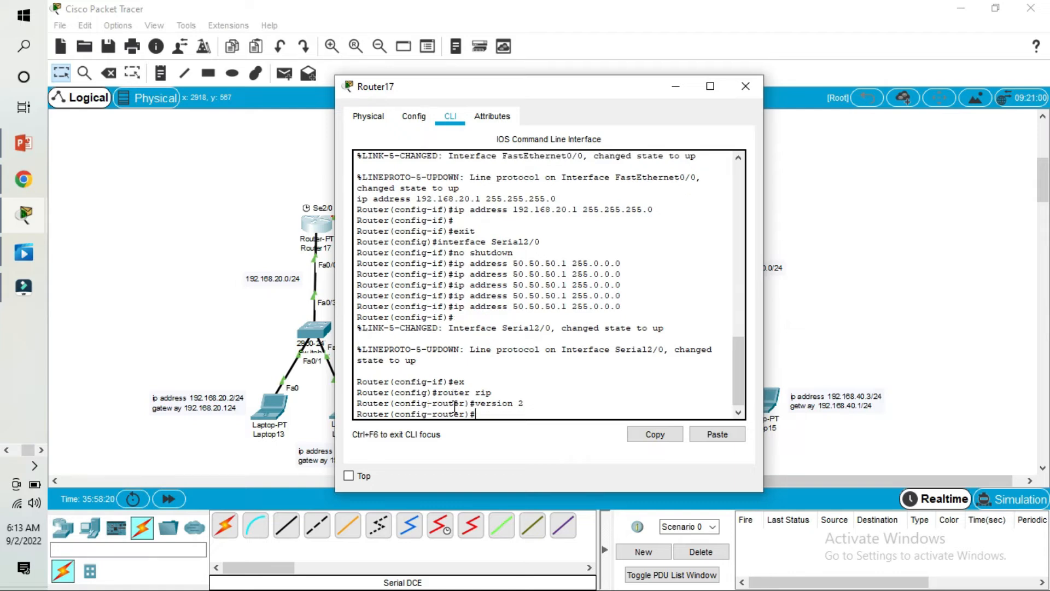
Add network 192.168.20.0 to Router17's RIP configuration.
text(network)
drag(432, 93, 576, 111)
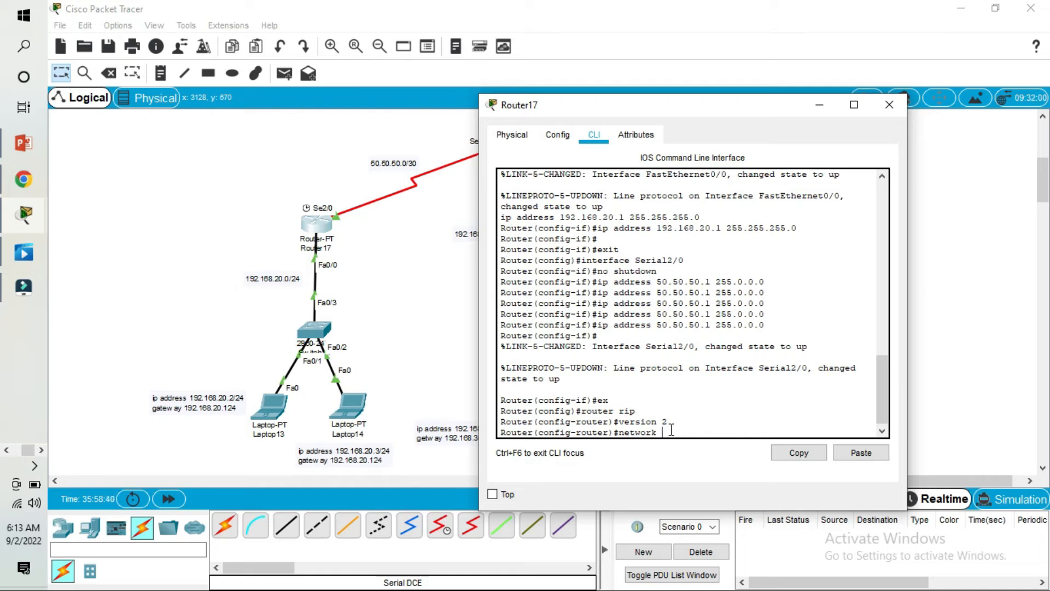
drag(612, 116, 267, 386)
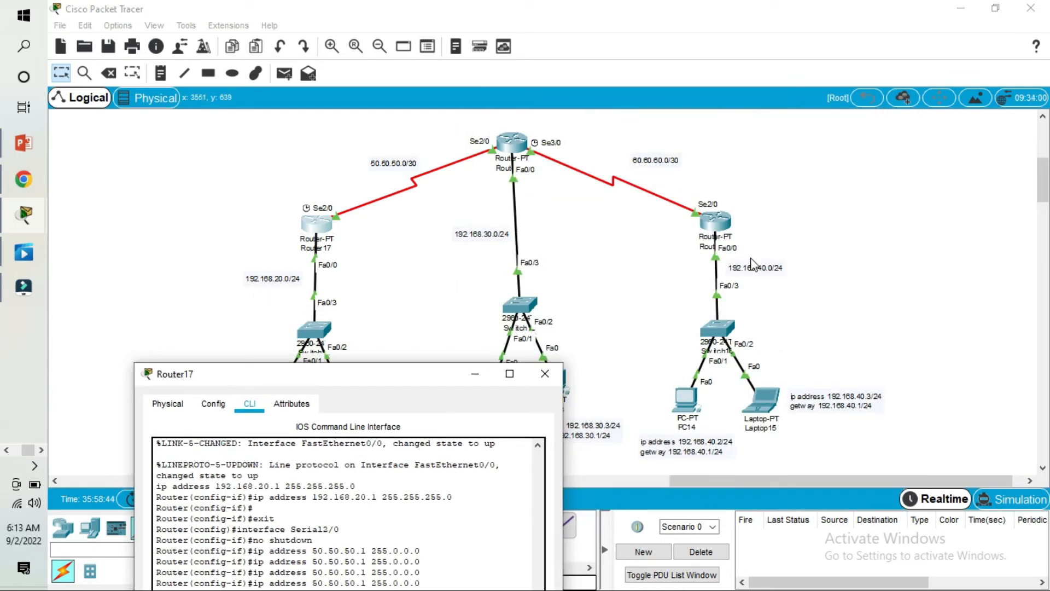
drag(305, 380, 704, 116)
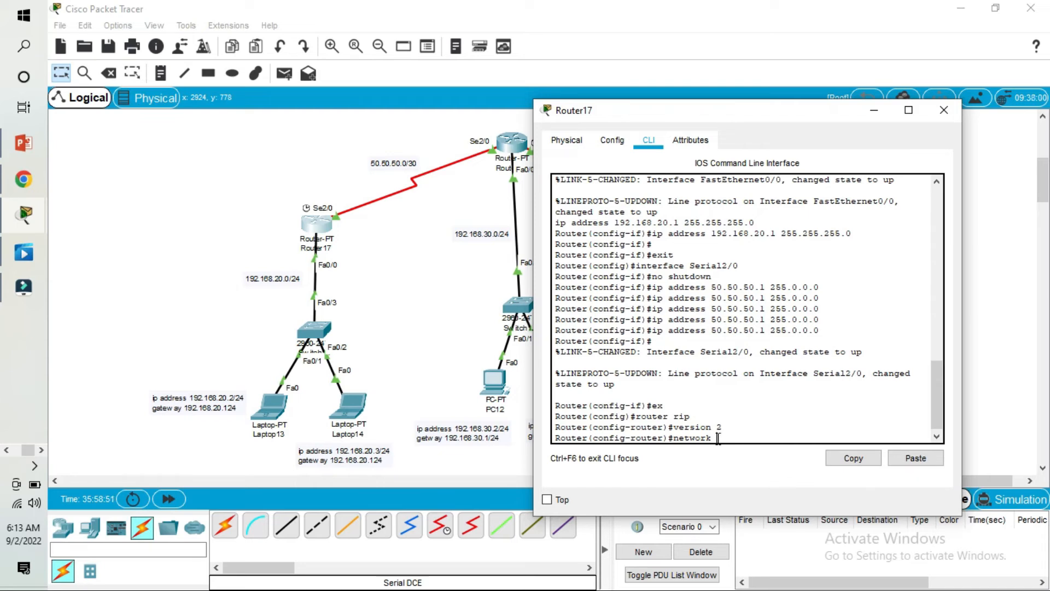
text(192.168.20.0)
key(Return)
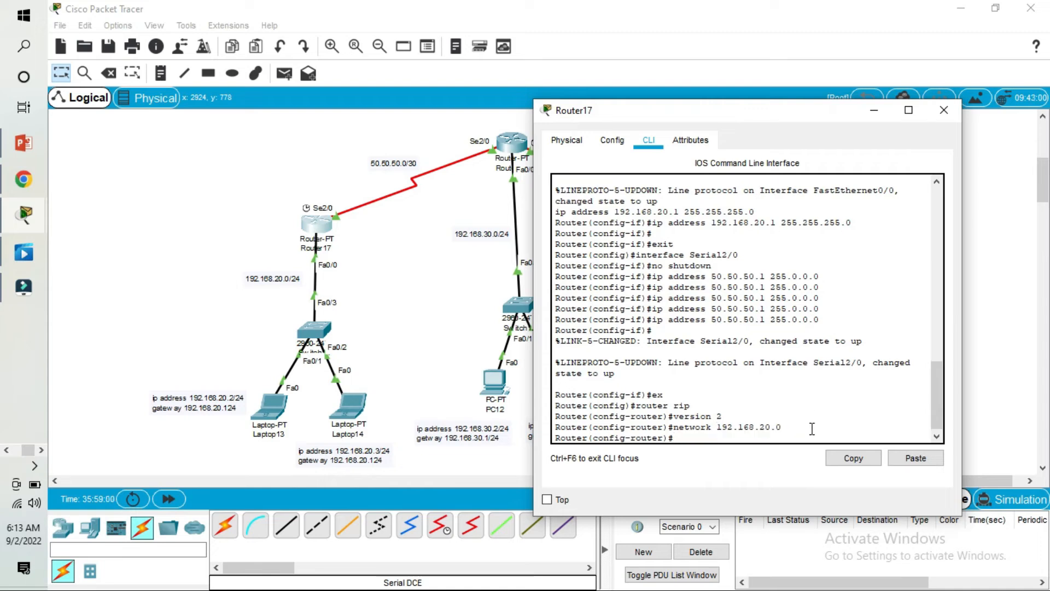
Add network 192.168.30.0 to Router17's RIP configuration.
key(Up)
key(BackSpace)
key(BackSpace)
key(BackSpace)
key(BackSpace)
key(BackSpace)
key(BackSpace)
key(BackSpace)
text(168.30.0)
key(Return)
Add network 192.168.40.0 to Router17's RIP configuration.
key(Up)
key(BackSpace)
key(BackSpace)
key(BackSpace)
key(BackSpace)
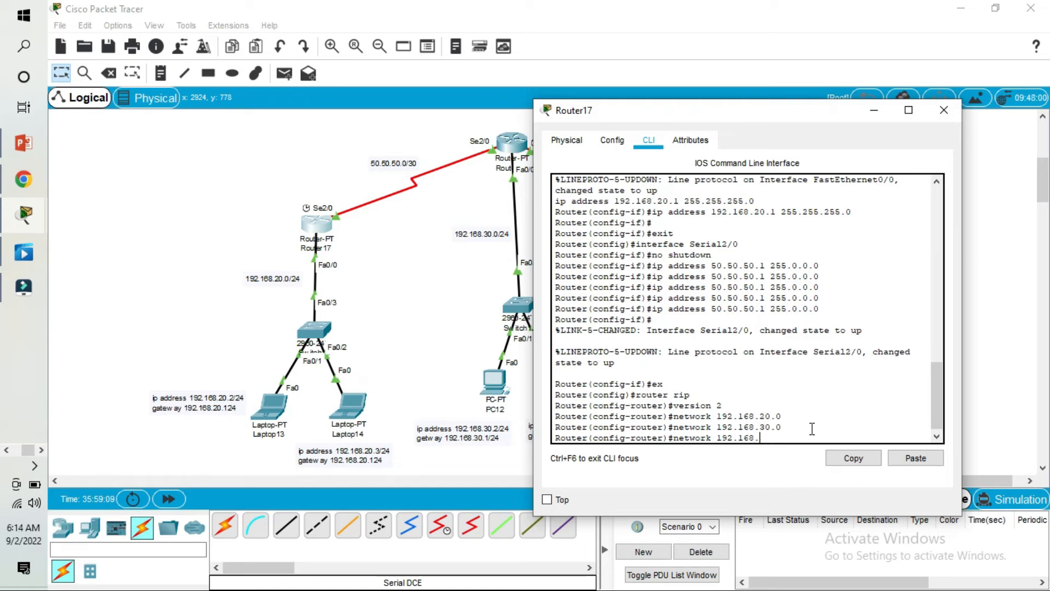
drag(740, 116, 355, 103)
text(40.0)
key(Return)
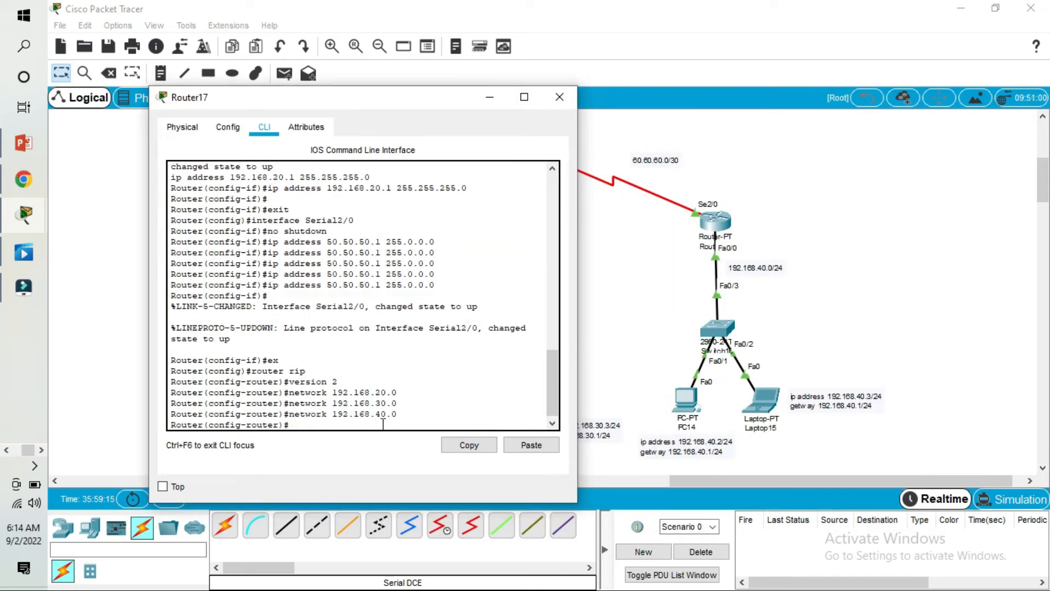
Add the serial link network 50.50.50.0 to Router17's RIP configuration.
drag(353, 104, 660, 192)
key(Up)
key(BackSpace)
key(BackSpace)
key(BackSpace)
key(BackSpace)
key(BackSpace)
key(BackSpace)
key(BackSpace)
key(BackSpace)
key(BackSpace)
key(BackSpace)
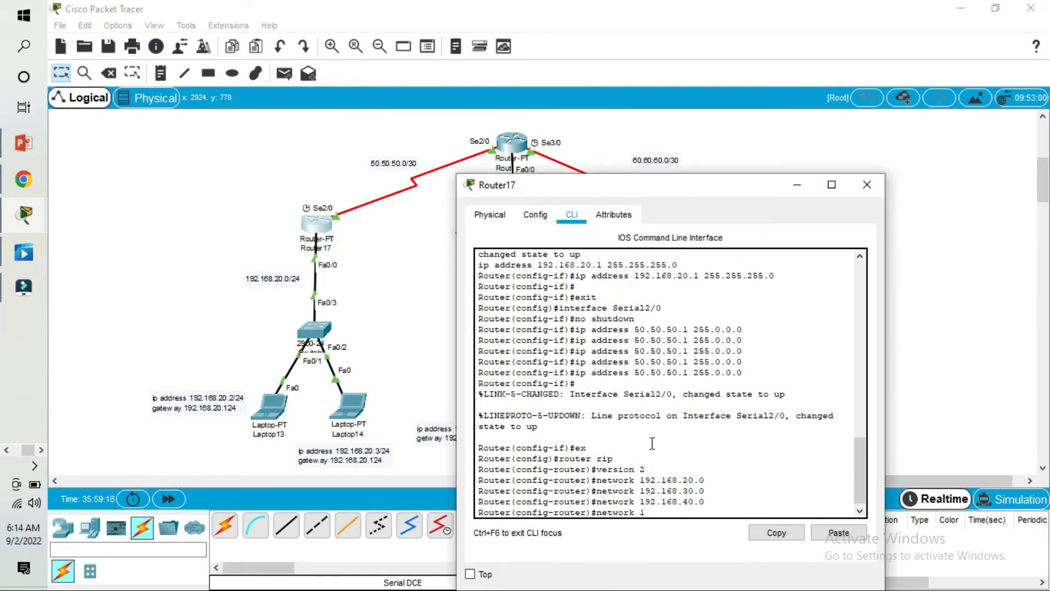
text(50.50.50.0)
key(Return)
Add the serial link network 60.60.60.0 to Router17's RIP configuration.
key(Up)
key(BackSpace)
key(BackSpace)
key(BackSpace)
key(BackSpace)
key(BackSpace)
key(BackSpace)
key(BackSpace)
text(60.60.60.0)
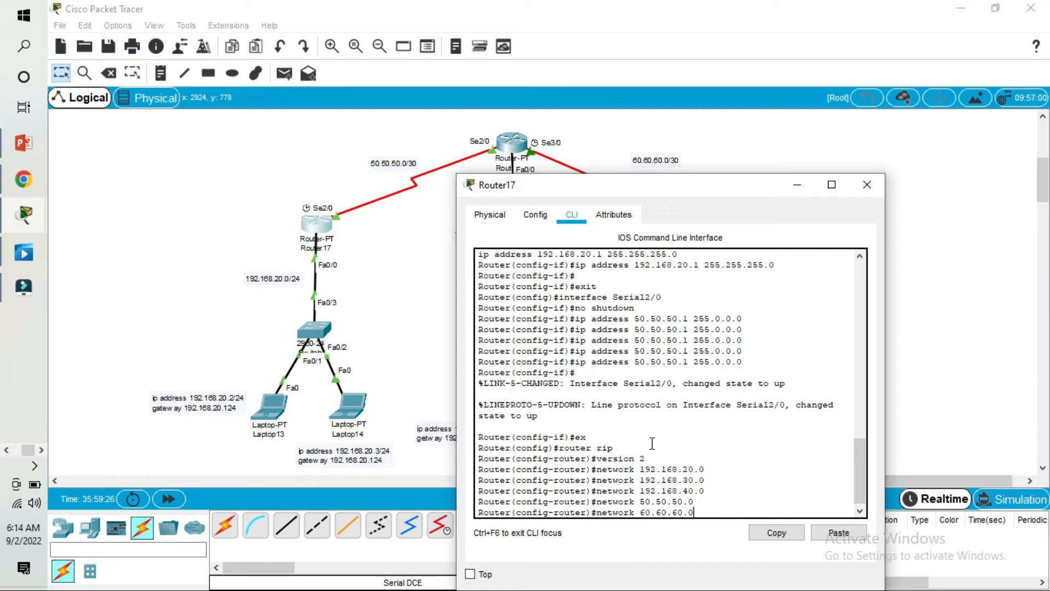
key(Return)
Exit configuration mode on Router17, save its configuration with the w command, and close its window.
text(ex)
key(Return)
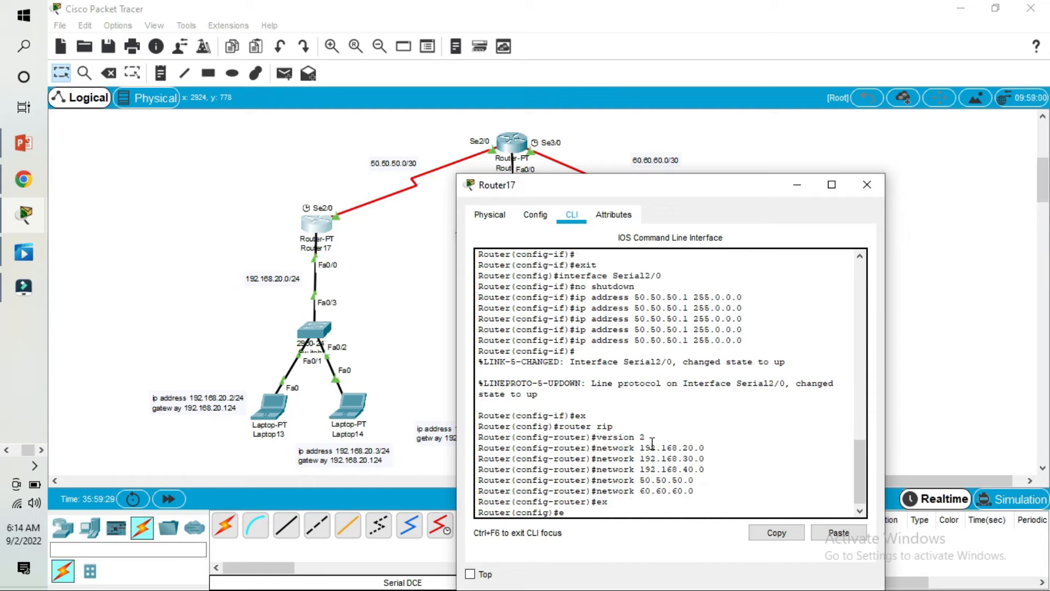
text(ex)
key(Return)
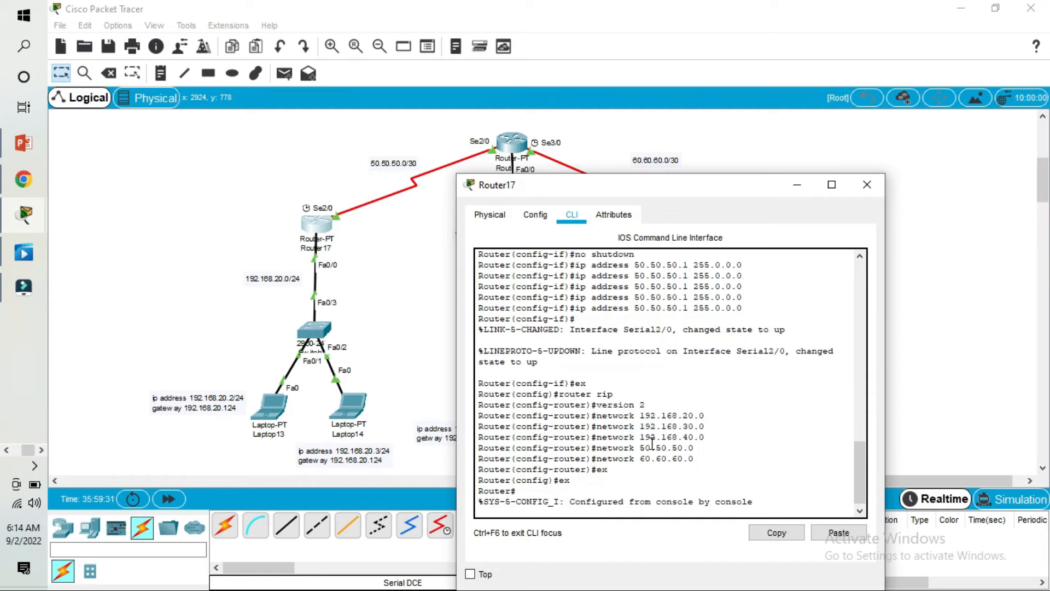
key(Return)
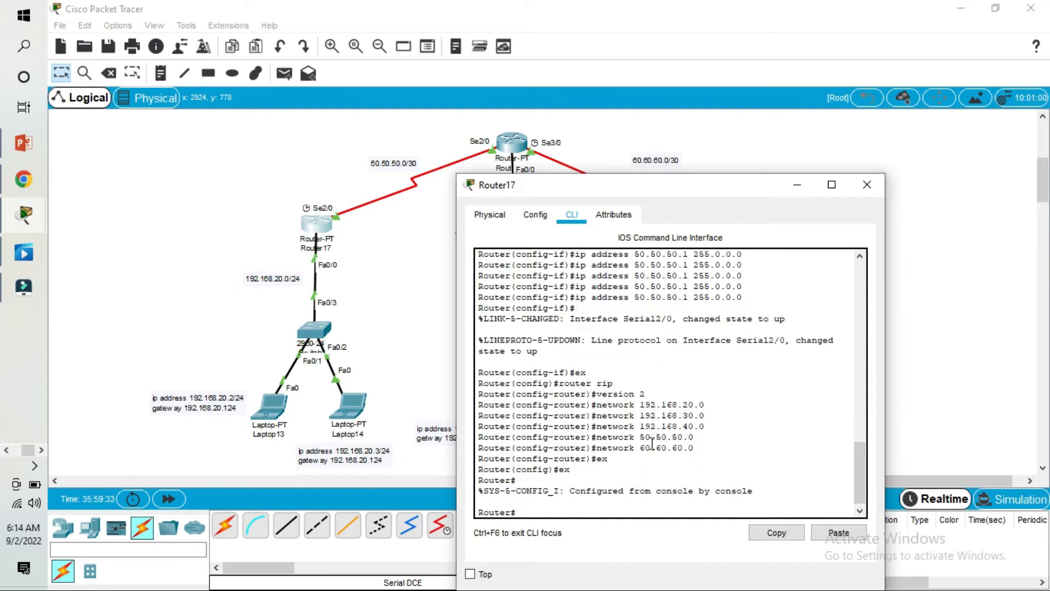
text(w)
key(Return)
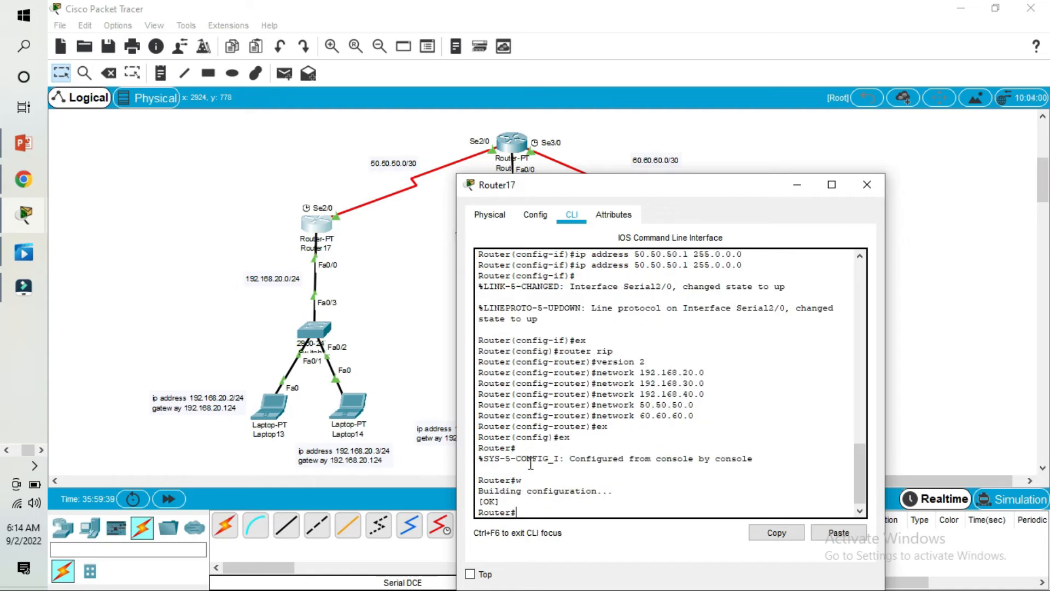
drag(595, 186, 249, 143)
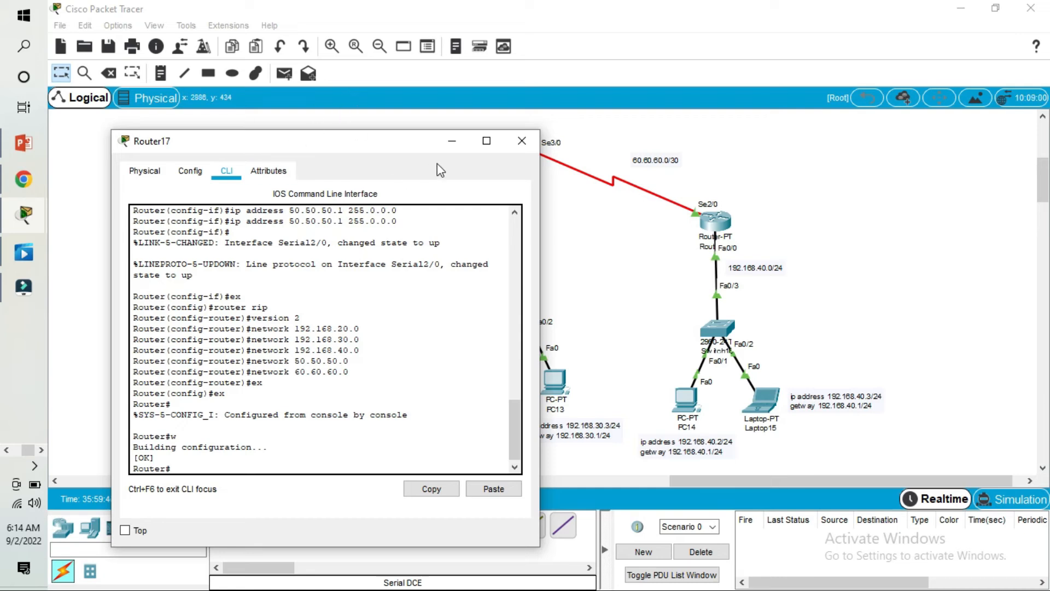
click(529, 146)
click(595, 252)
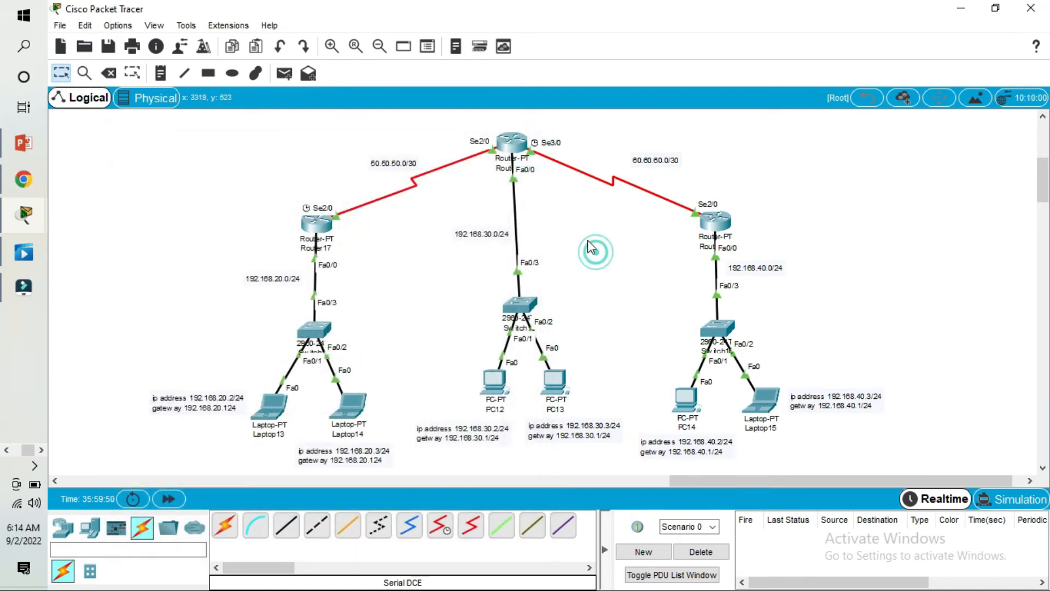
Open Router16's command line, leave interface configuration, and enable RIP routing with version 2.
click(518, 147)
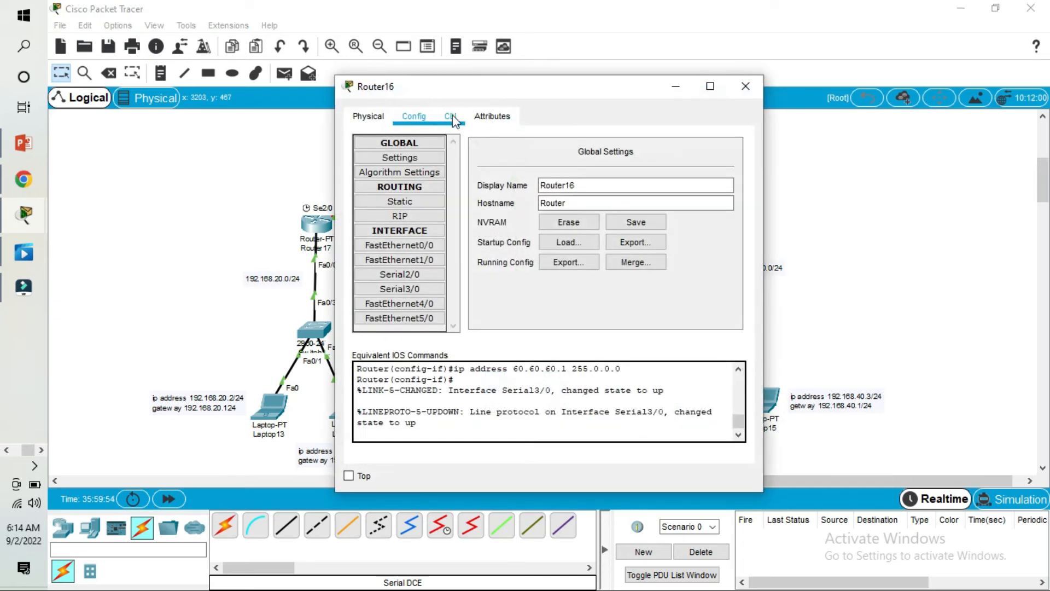
click(450, 116)
key(Return)
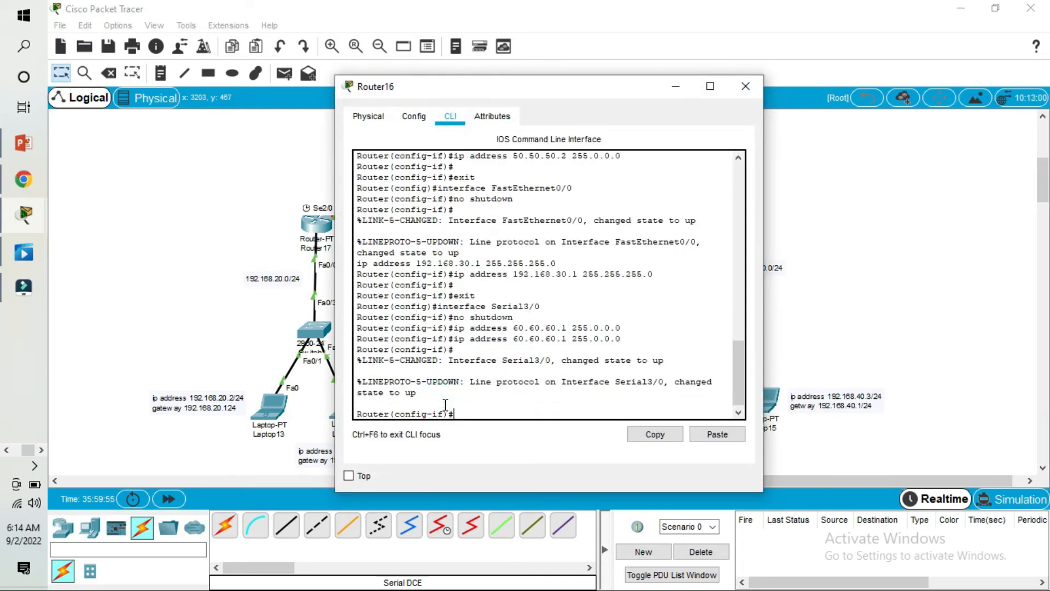
text(ex)
key(Return)
text(router)
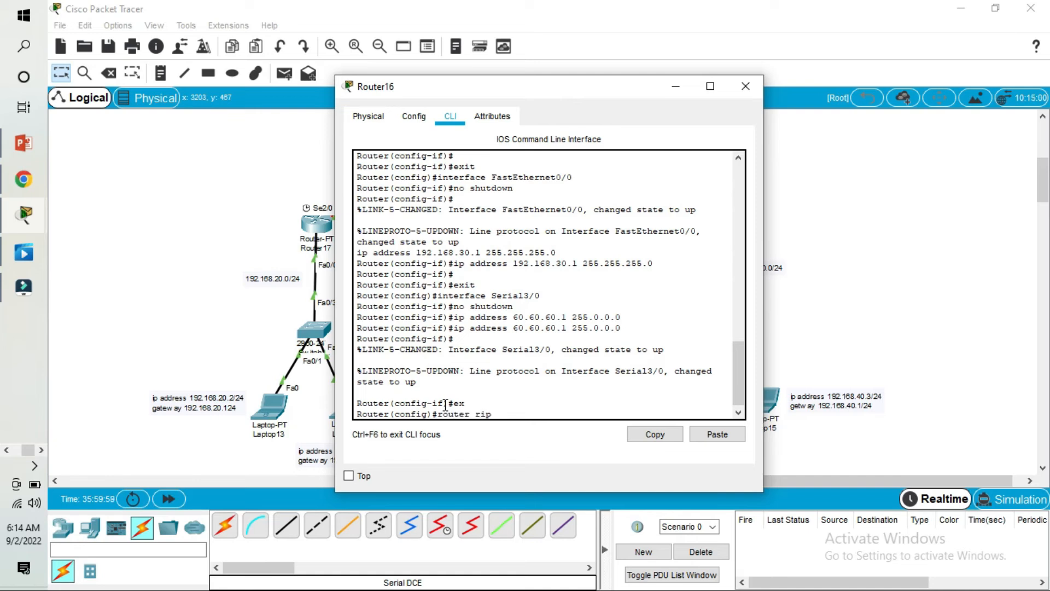
text( rip)
key(Return)
text(version)
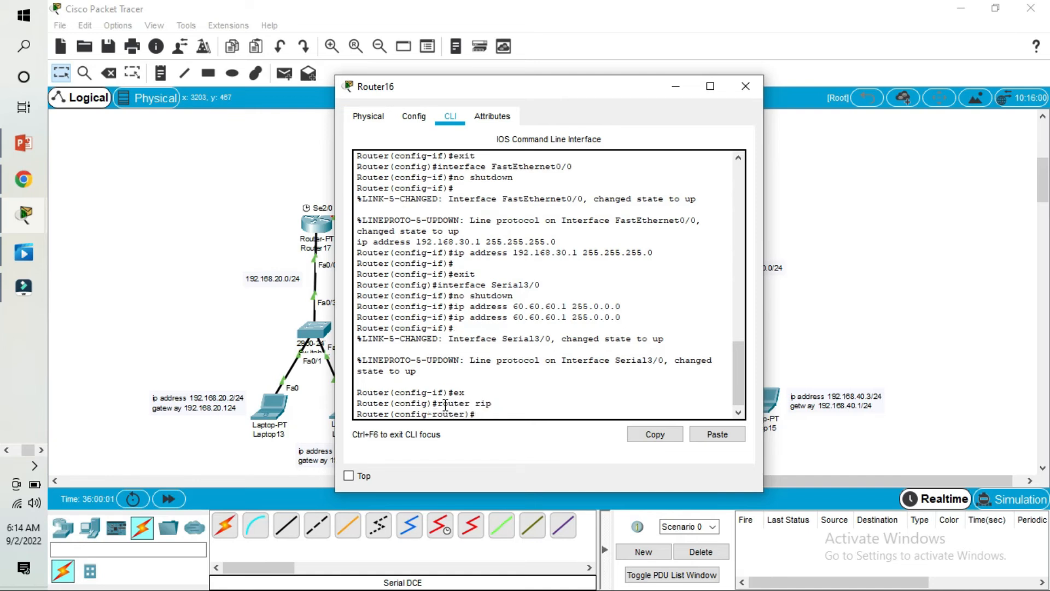
text( 2)
key(Return)
Add networks 192.168.20.0 and 192.168.30.0 to Router16's RIP configuration.
text(network)
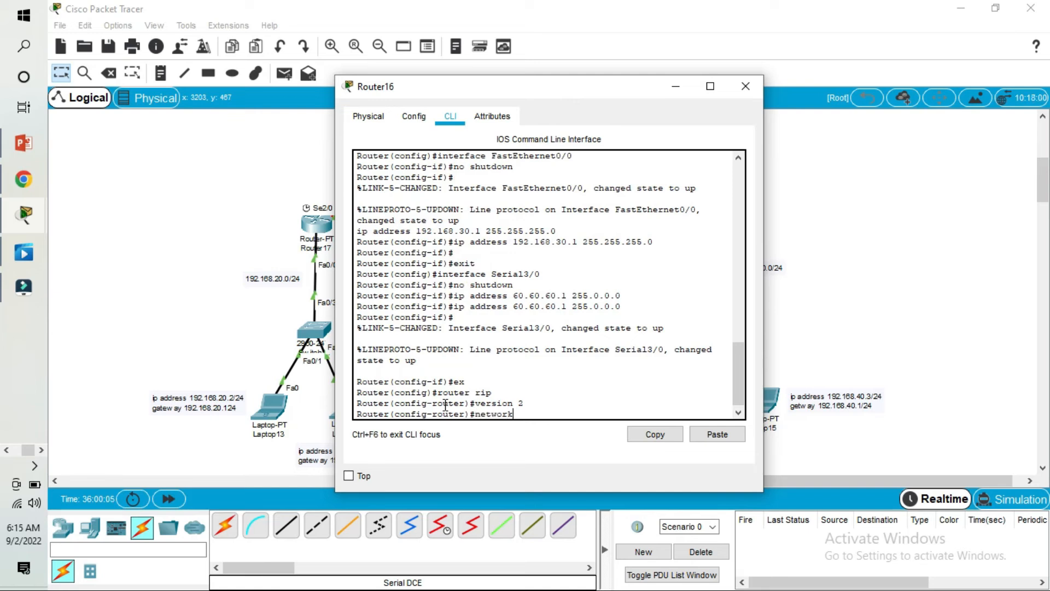
text( 192.168.20.)
key(Return)
key(Up)
key(BackSpace)
key(BackSpace)
text(3)
text(0.0)
key(Return)
Add network 192.168.40.0 to Router16's RIP configuration.
key(Up)
key(BackSpace)
key(BackSpace)
key(BackSpace)
key(BackSpace)
text(40.0)
key(Return)
Add the serial link network 50.50.50.0 to Router16's RIP configuration.
key(Up)
key(BackSpace)
key(BackSpace)
key(BackSpace)
key(BackSpace)
key(BackSpace)
key(BackSpace)
key(BackSpace)
key(BackSpace)
key(BackSpace)
key(BackSpace)
key(BackSpace)
key(BackSpace)
text(50.50.50.0)
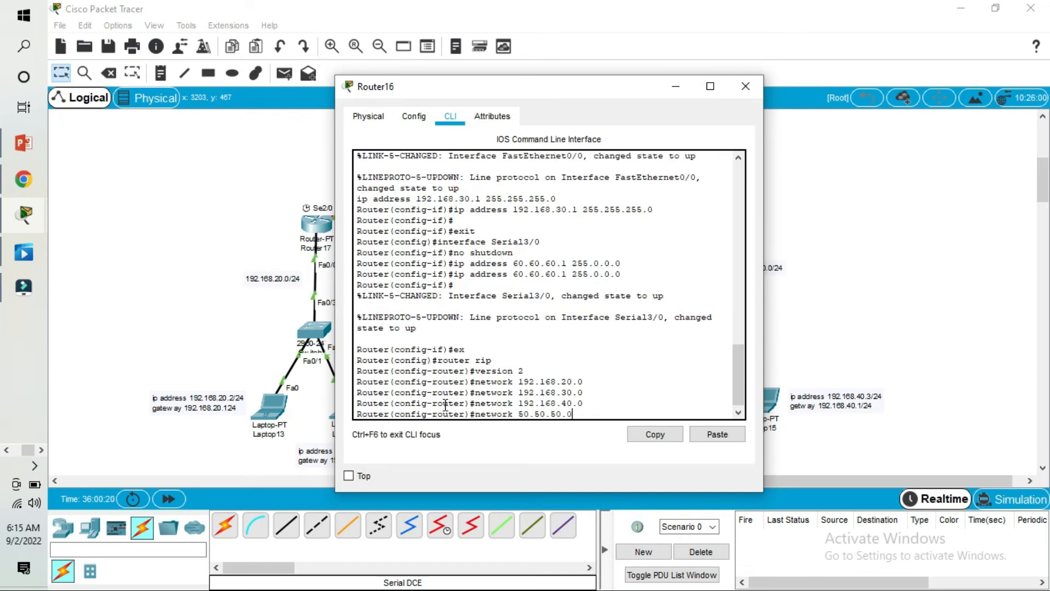
key(Return)
Add the serial link network 60.60.60.0 to Router16's RIP configuration.
key(Up)
key(BackSpace)
key(BackSpace)
key(BackSpace)
key(BackSpace)
key(BackSpace)
key(BackSpace)
key(BackSpace)
key(BackSpace)
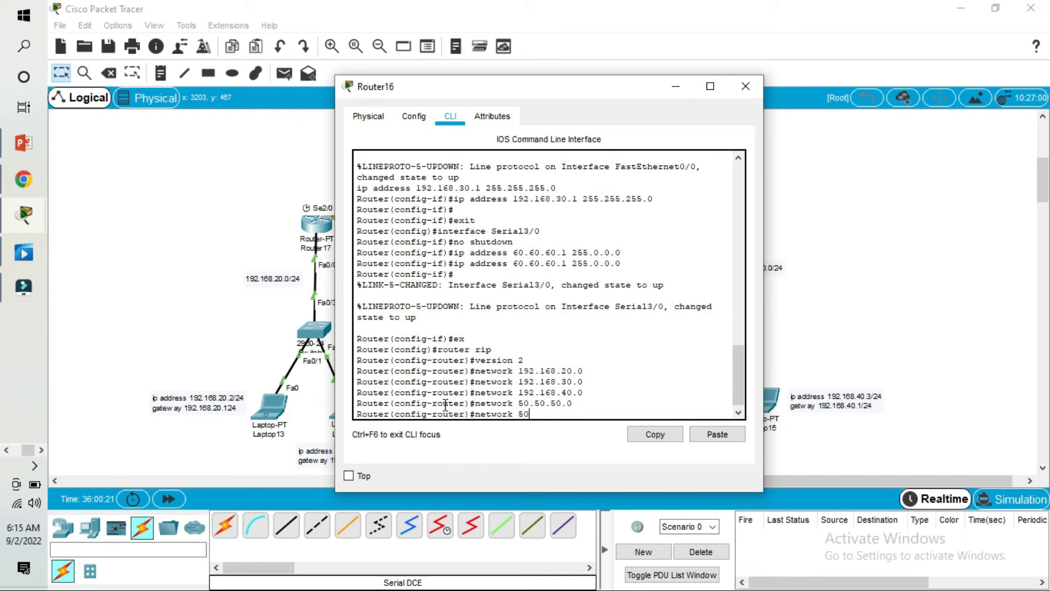
text(60.60.60.0)
key(Return)
Exit configuration mode on Router16, save its configuration with the w command, and close its window.
text(ex)
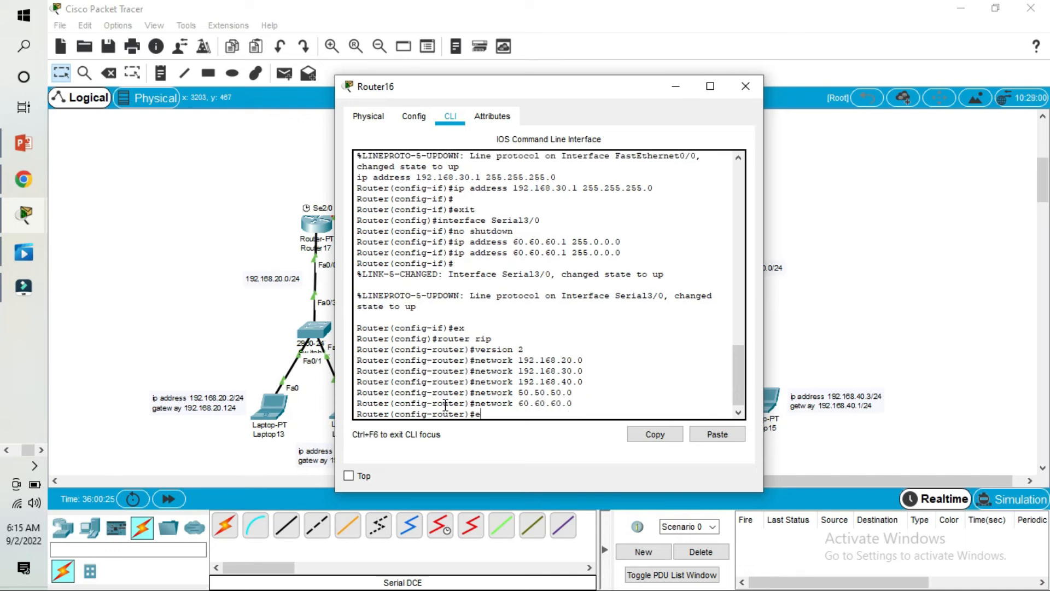
key(Return)
text(ex)
key(Return)
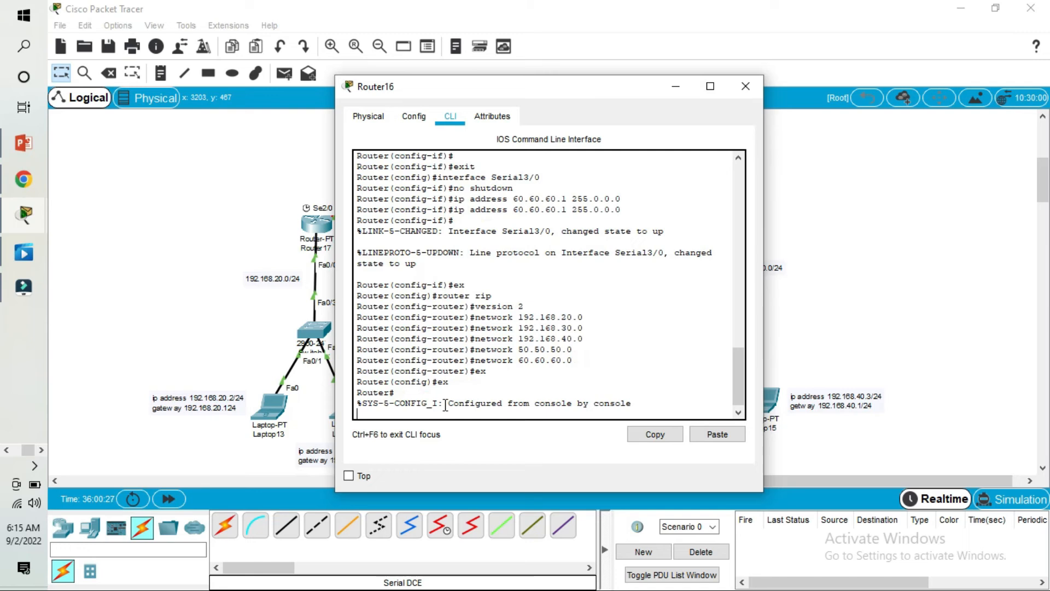
text(w)
key(Return)
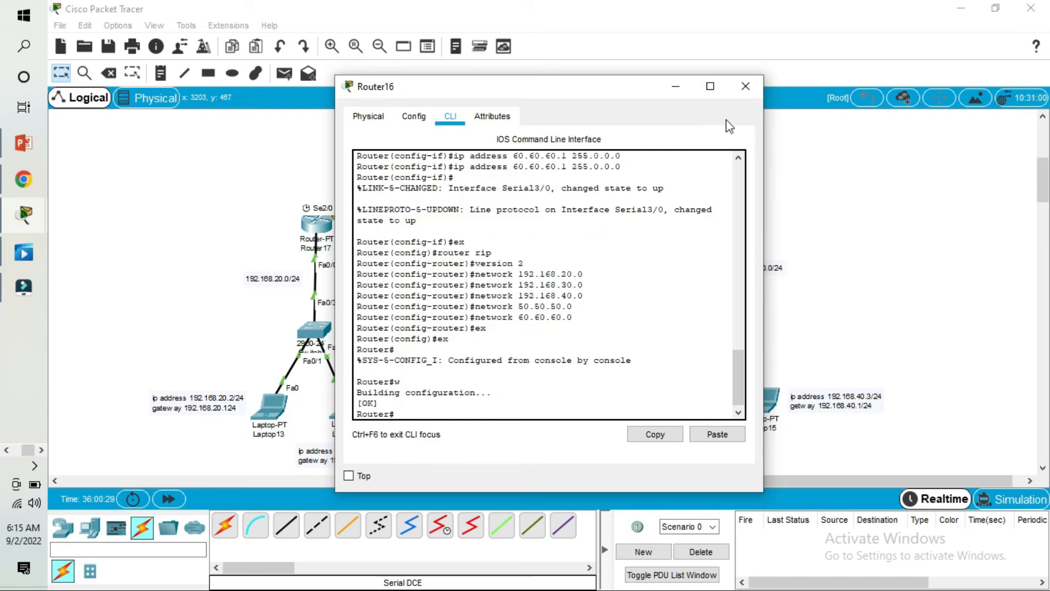
click(746, 87)
Open Router18's command line, leave interface configuration, and enable RIP routing with version 2.
click(714, 219)
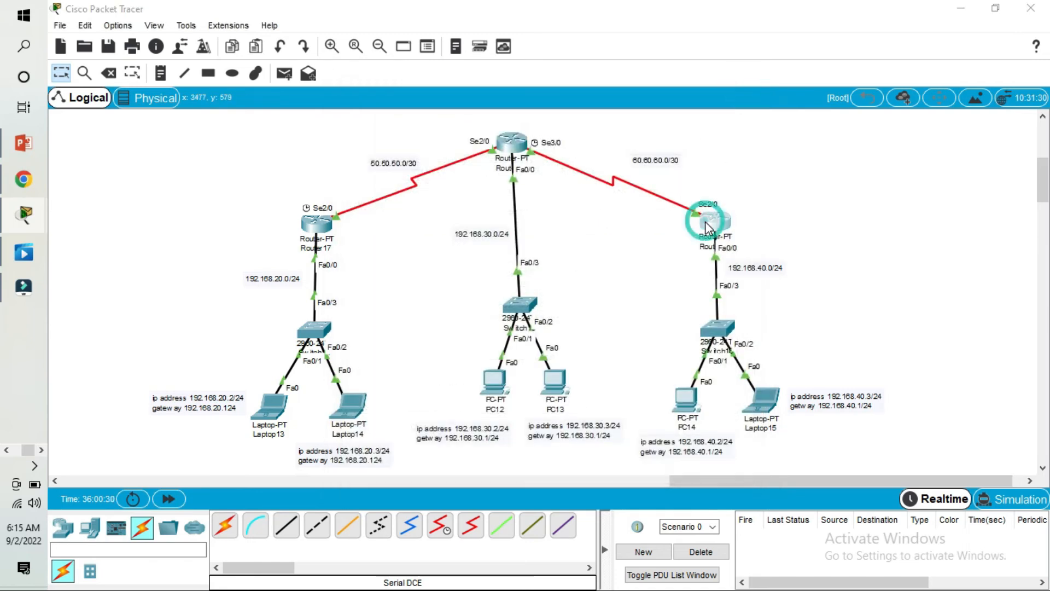
click(451, 117)
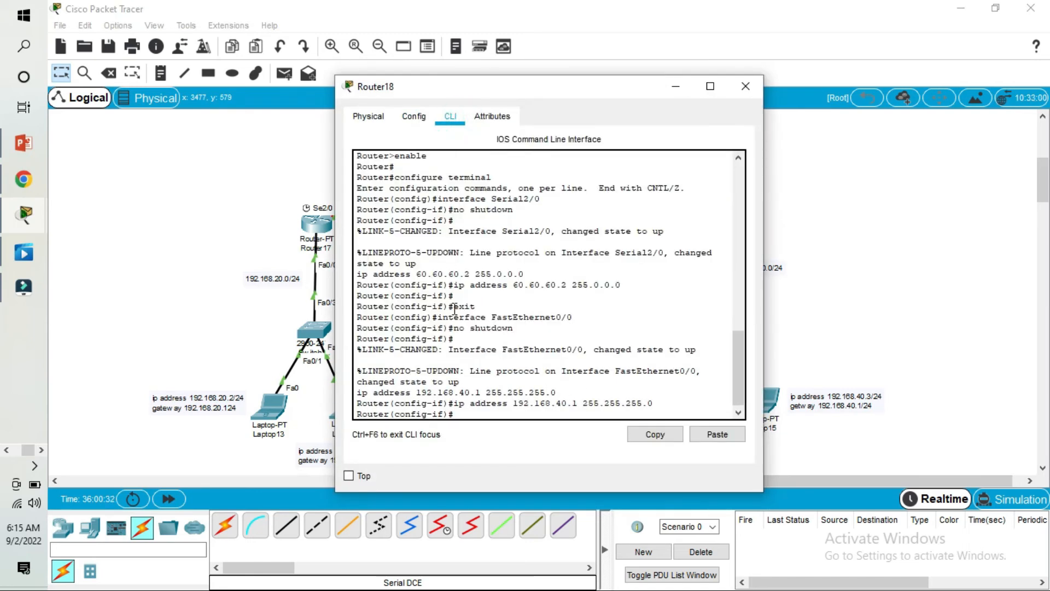
click(471, 418)
text(ex)
key(Return)
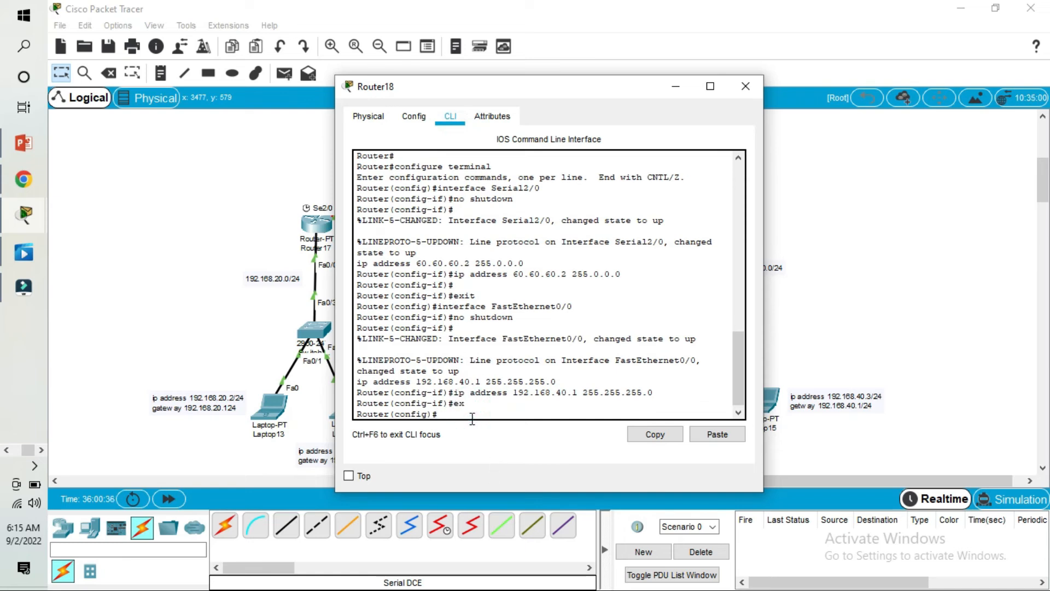
text(router rip)
key(Return)
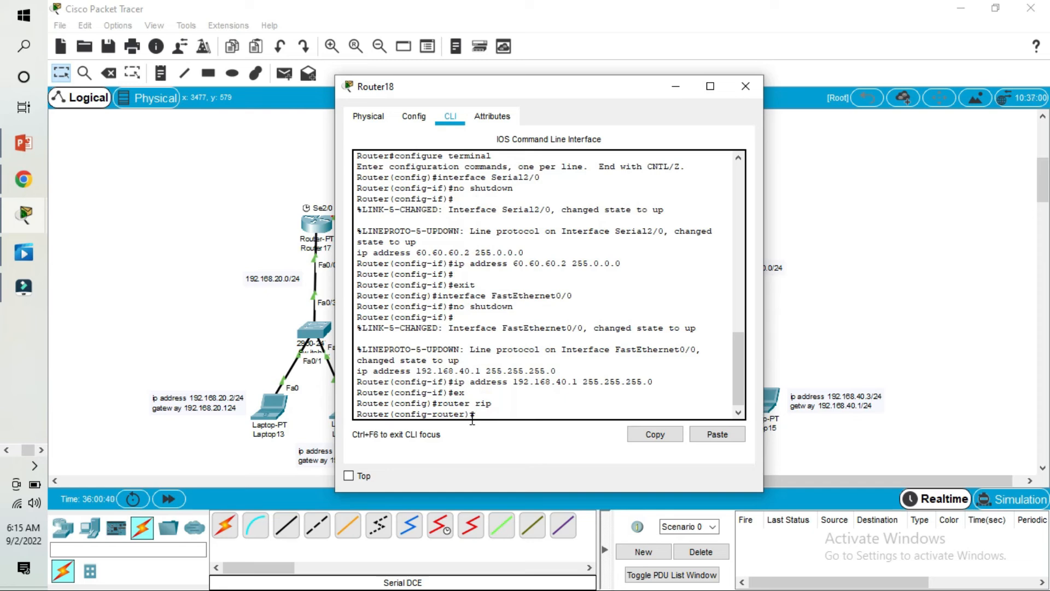
text(version 2)
key(Return)
Add networks 192.168.20.0 and 192.168.30.0 to Router18's RIP configuration.
text(network)
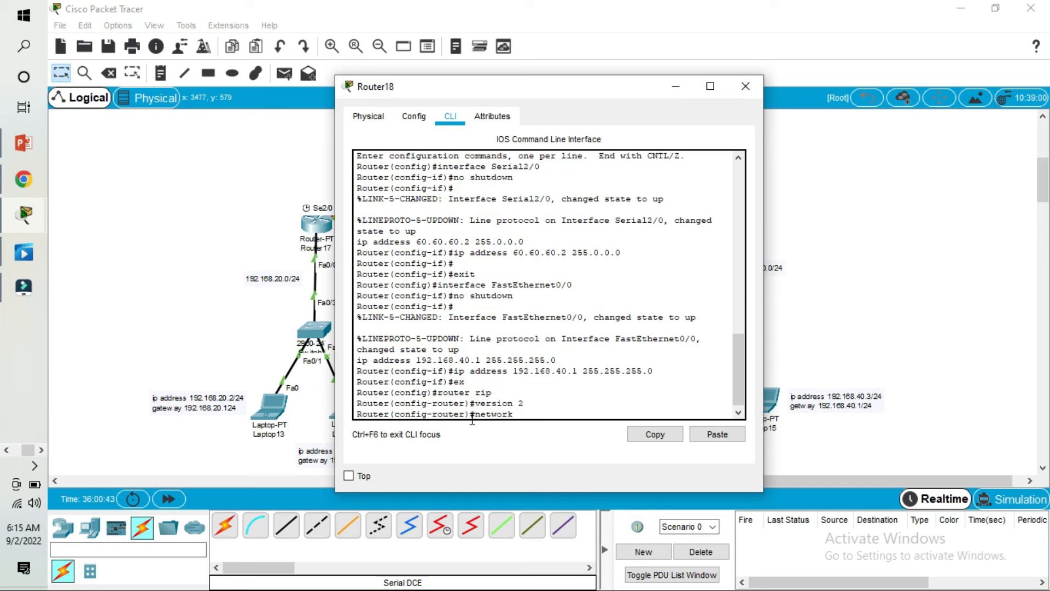
text( 192.168.20.0)
key(Return)
text(network 192.168.30.0)
key(Return)
Add network 192.168.40.0 to Router18's RIP configuration.
key(Up)
key(BackSpace)
key(BackSpace)
key(BackSpace)
key(BackSpace)
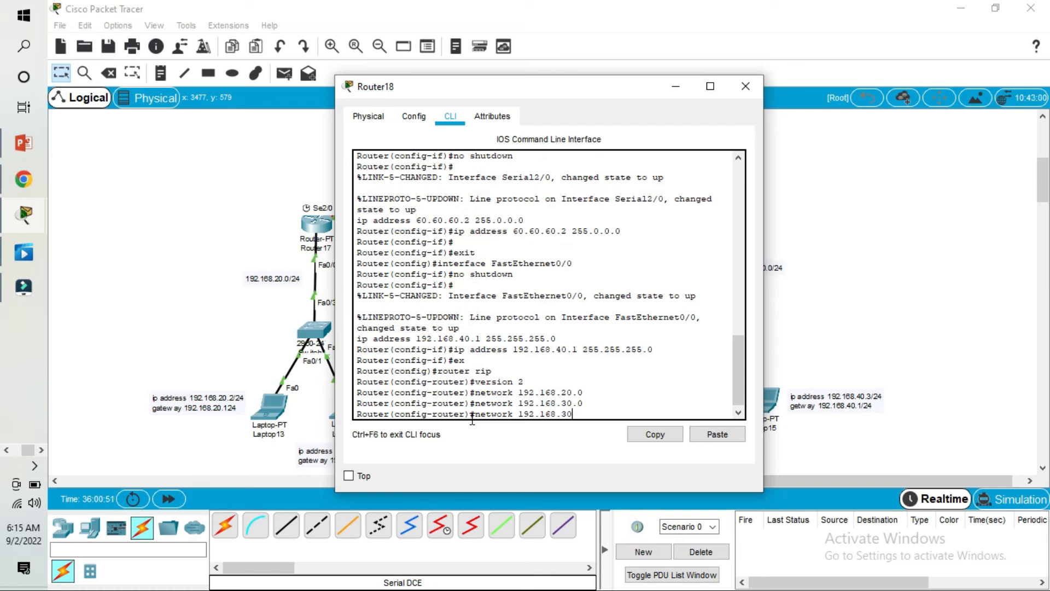
text(40.0)
key(Return)
Add the serial link network 50.50.50.0 to Router18's RIP configuration.
key(Up)
key(BackSpace)
key(BackSpace)
key(BackSpace)
key(BackSpace)
key(BackSpace)
key(BackSpace)
key(BackSpace)
key(BackSpace)
key(BackSpace)
text(50.50.50.0)
key(Return)
Add the serial link network 60.60.60.0 to Router18's RIP configuration.
key(Up)
key(BackSpace)
key(BackSpace)
key(BackSpace)
key(BackSpace)
key(BackSpace)
key(BackSpace)
key(BackSpace)
key(BackSpace)
key(BackSpace)
key(BackSpace)
text(60.60.60.0)
key(Return)
Exit configuration mode on Router18, save its configuration with the w command, and close its window.
text(ex)
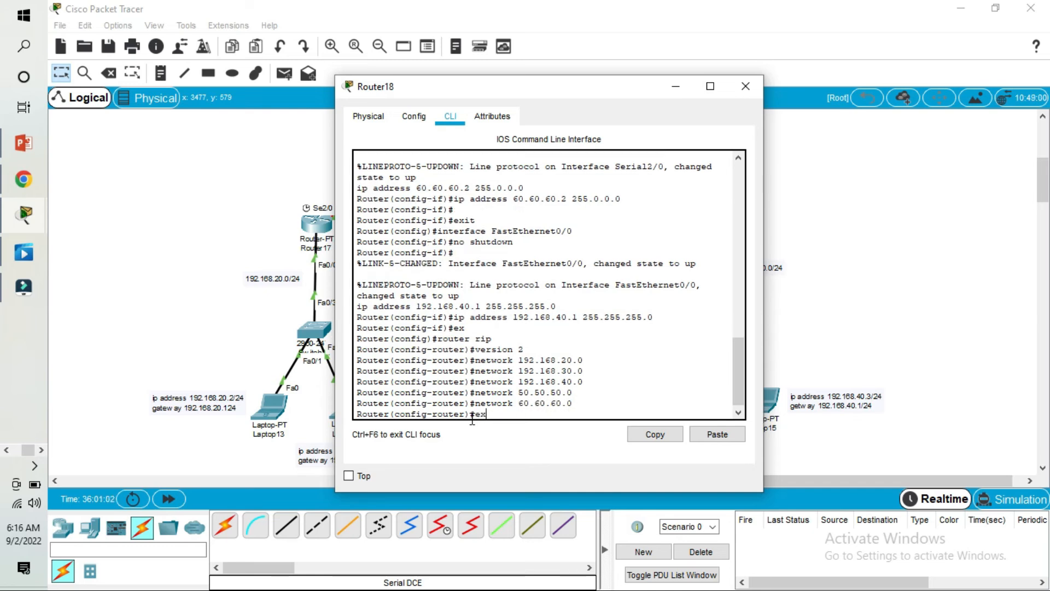
key(Return)
text(ex)
key(Return)
key(Return)
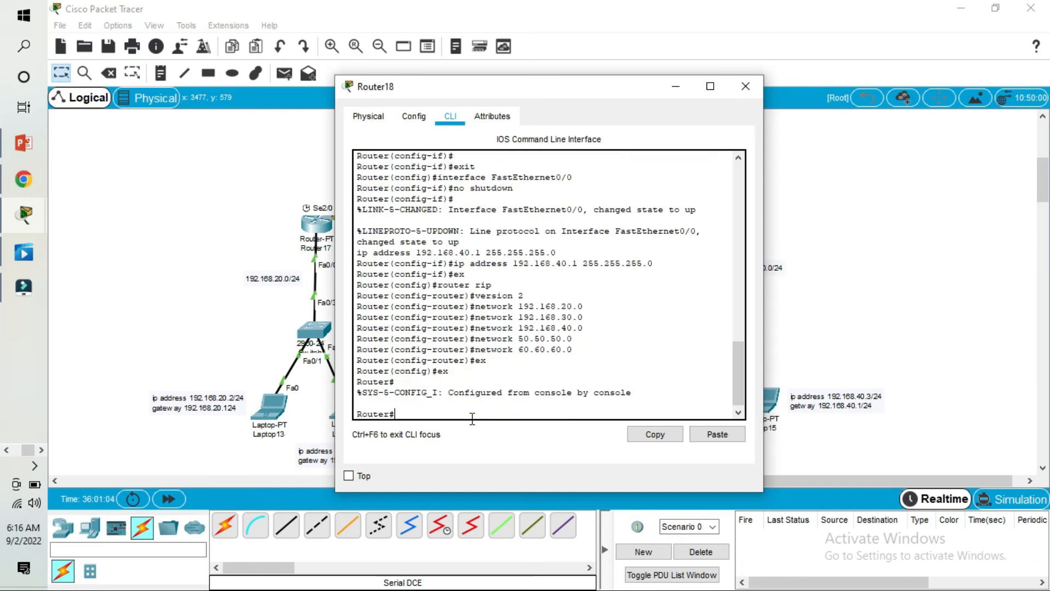
text(w)
key(Return)
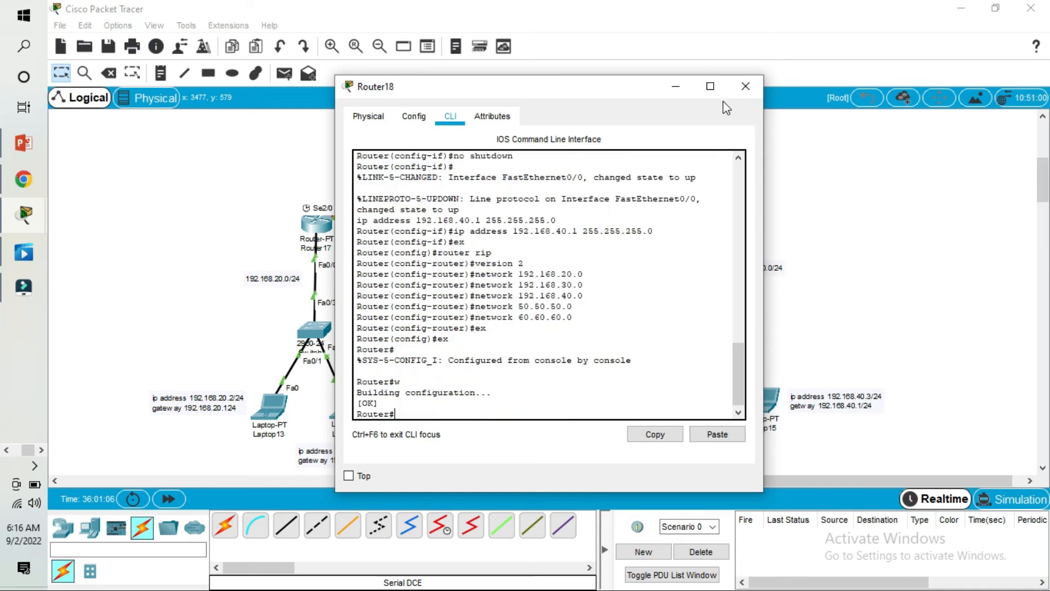
click(744, 88)
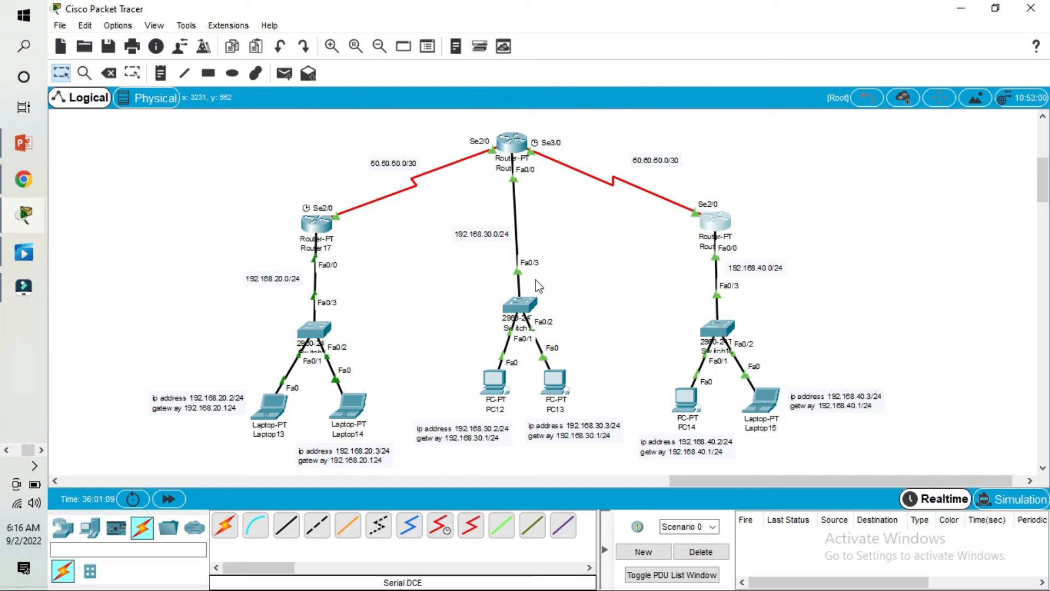
click(618, 273)
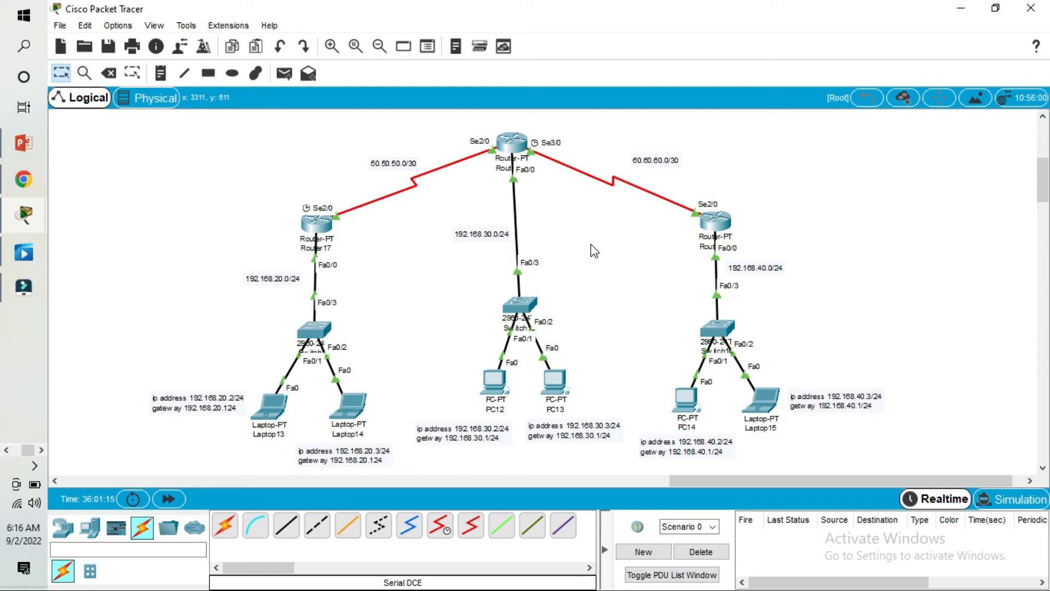
click(432, 246)
Test each LAN with simple PDUs from Laptop13 to Laptop14, PC12 to PC13, and PC14 to Laptop15, then delete the test scenario.
click(285, 73)
click(271, 414)
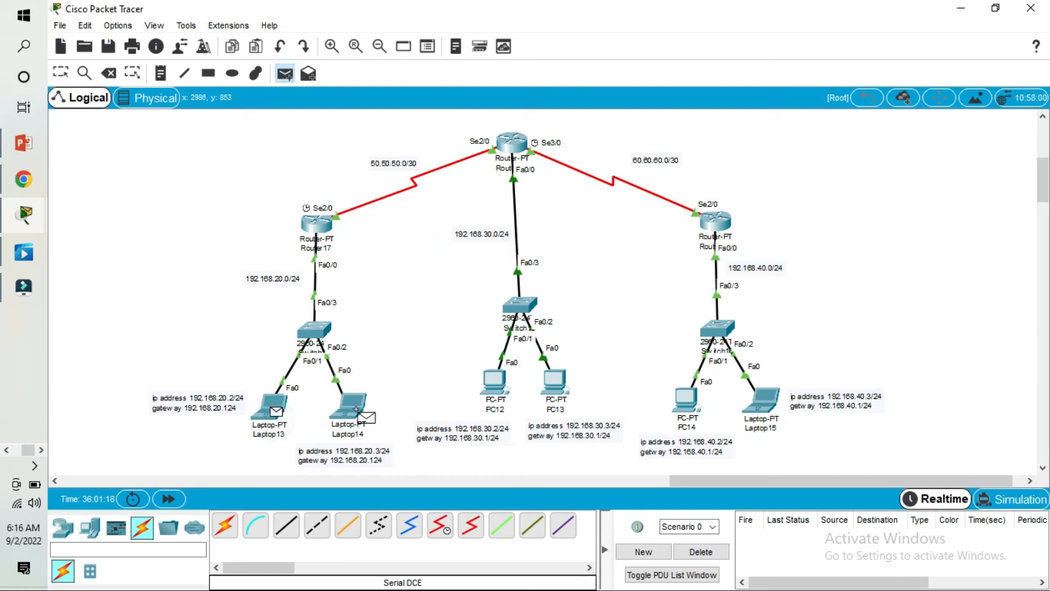
click(350, 407)
click(285, 73)
click(495, 380)
click(555, 381)
click(285, 73)
click(685, 396)
click(763, 402)
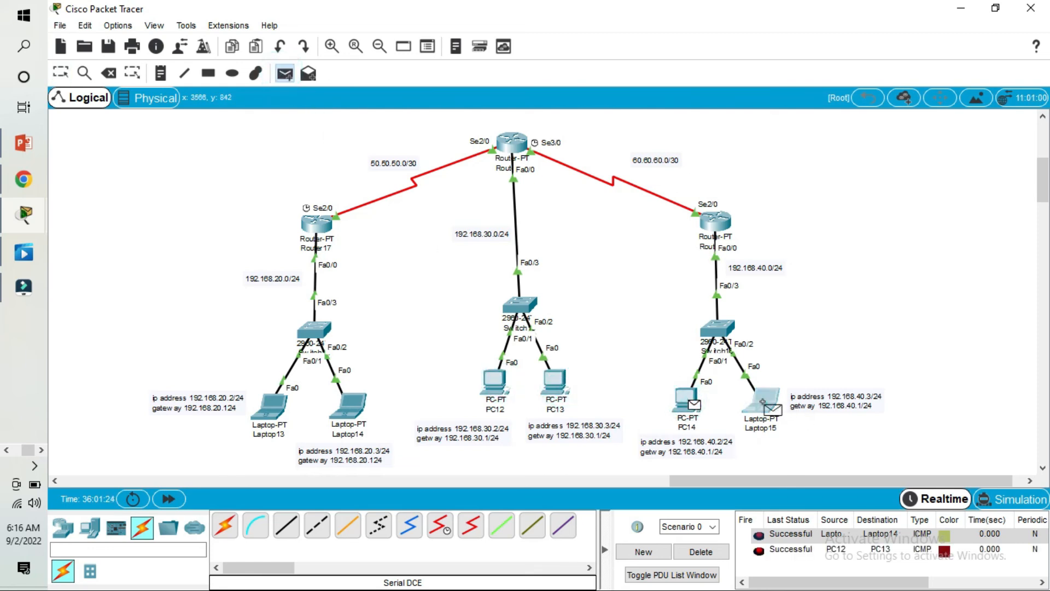
click(701, 552)
Send a simple PDU from Laptop13 to PC12 twice to test routing, then delete the test scenario.
click(285, 73)
click(271, 406)
click(507, 392)
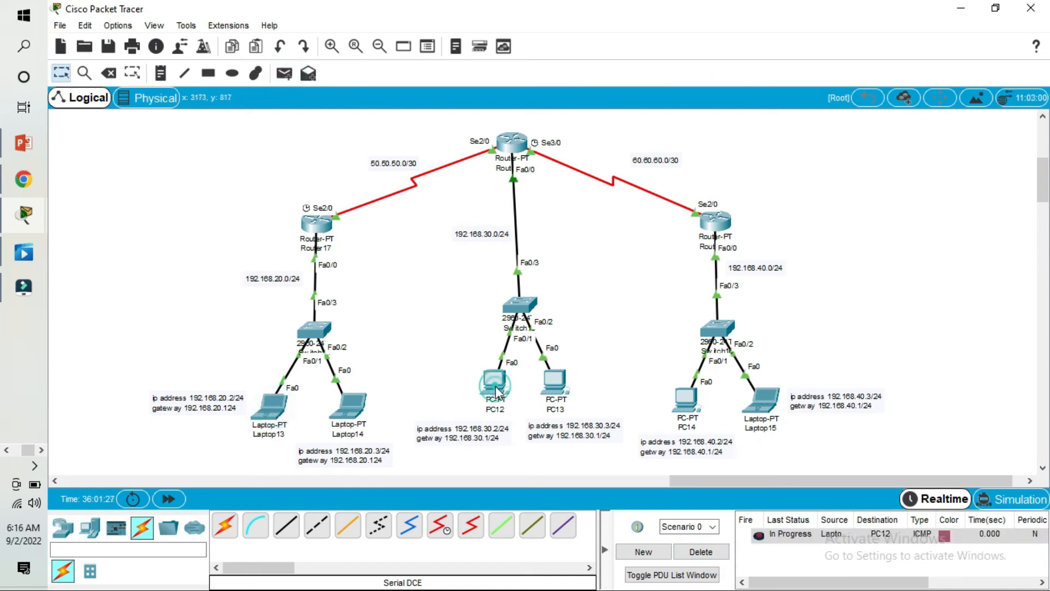
click(284, 74)
click(270, 406)
click(495, 390)
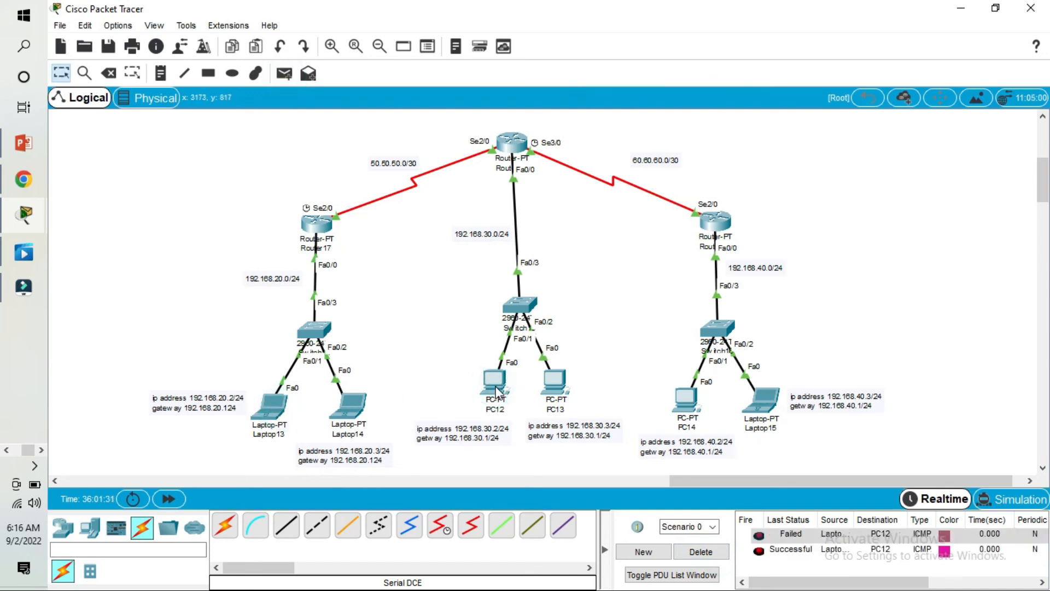
click(700, 552)
Send a simple PDU from Laptop14 to PC13 twice to test routing, then delete the test scenario.
click(285, 73)
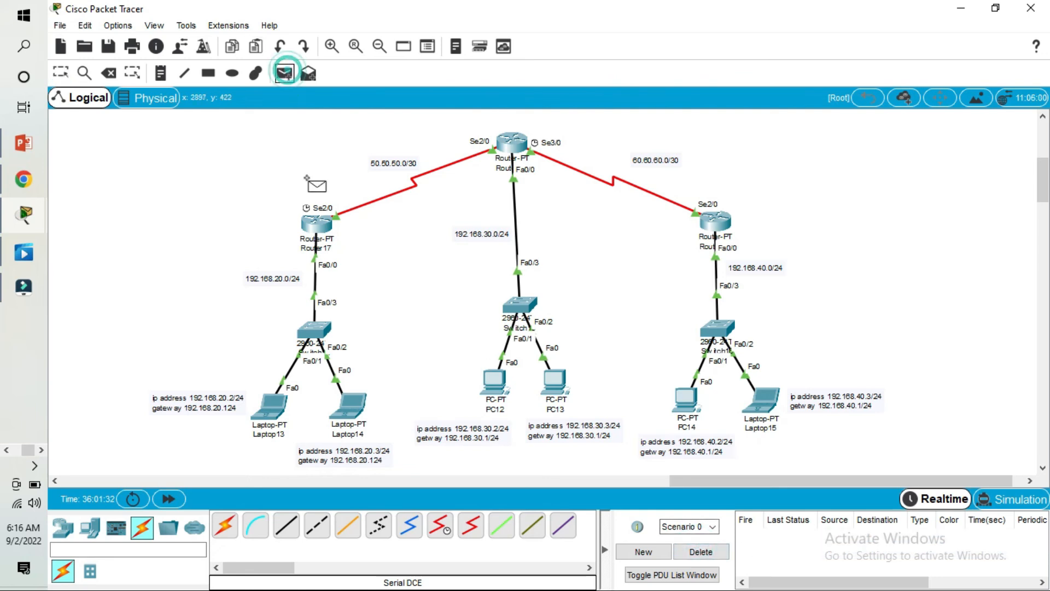
click(349, 406)
click(559, 389)
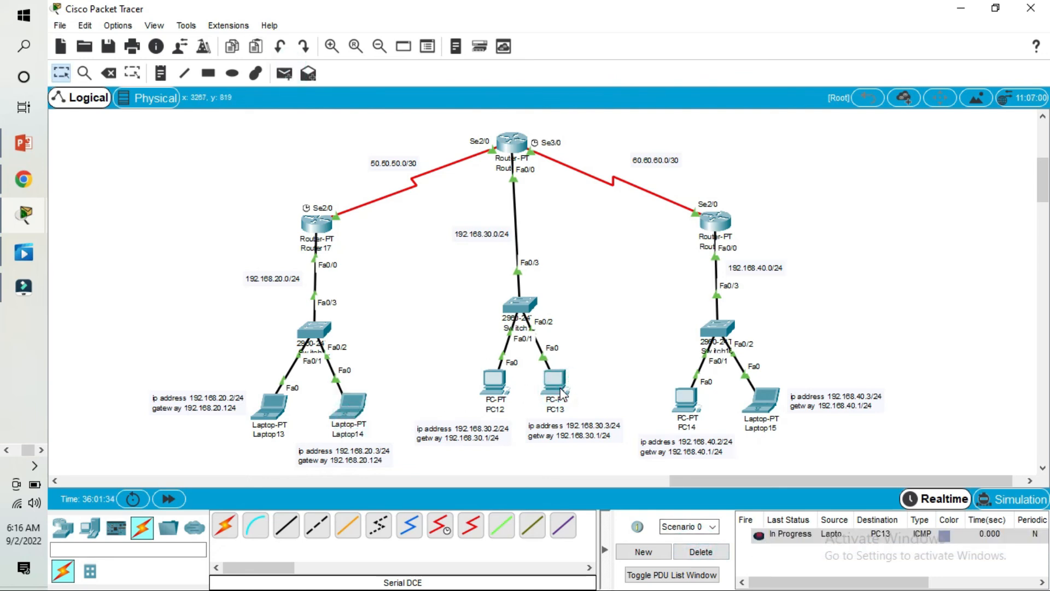
click(284, 73)
click(349, 407)
click(555, 386)
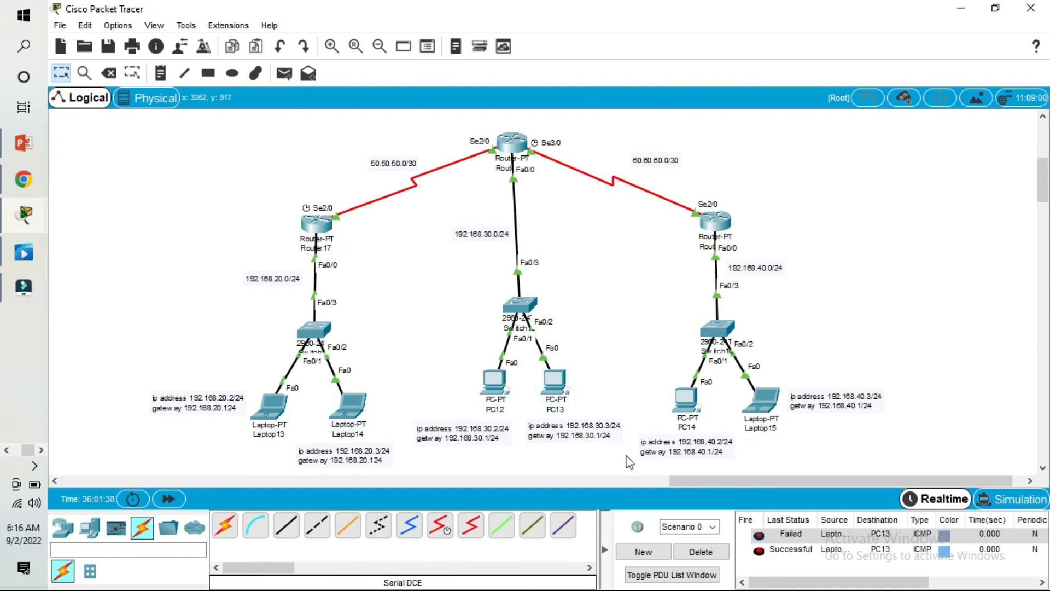
click(701, 552)
Send a simple PDU from PC13 to PC14 twice to test routing, then delete the test scenario.
click(284, 74)
click(555, 377)
click(694, 402)
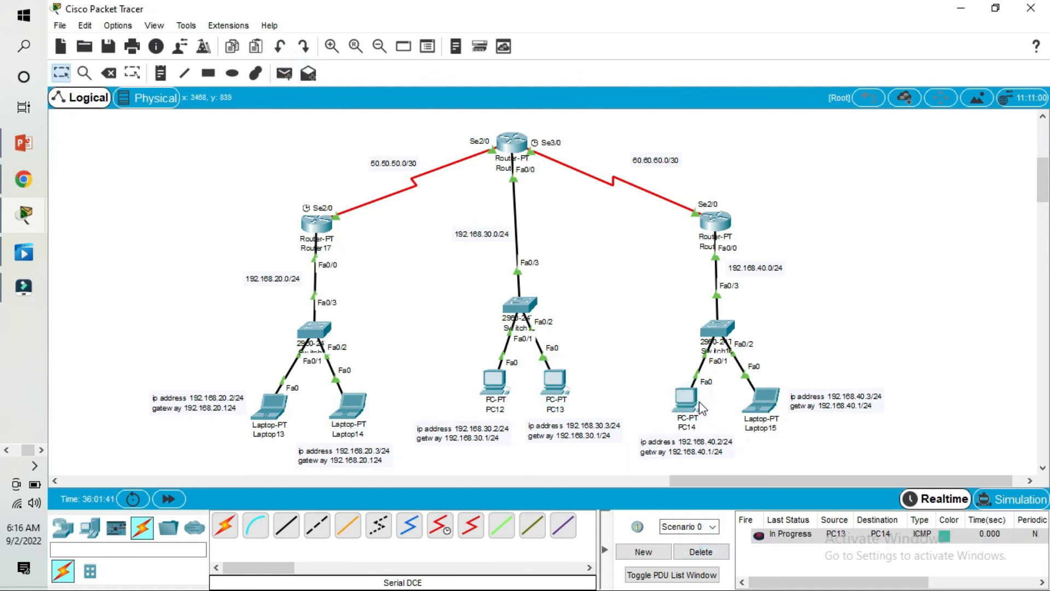
click(285, 73)
click(558, 382)
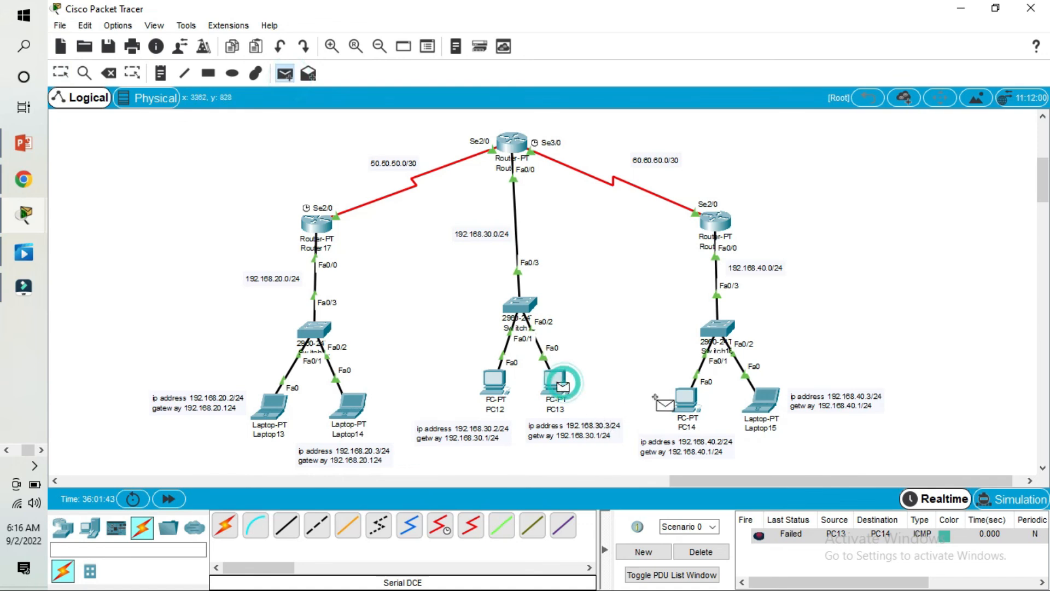
click(687, 399)
click(701, 552)
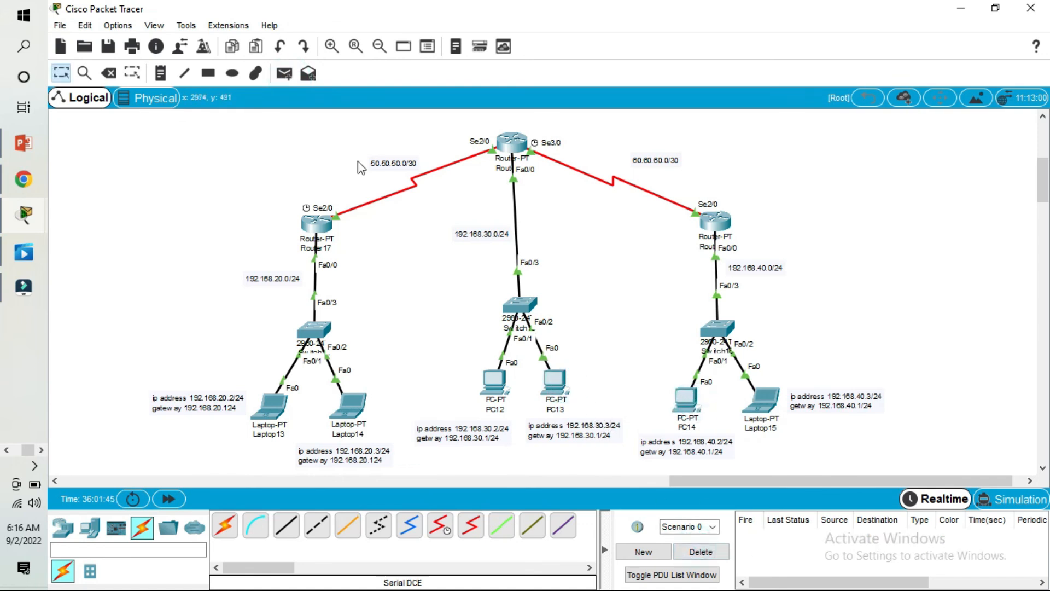
Send a simple PDU from PC12 to Laptop15 twice to test routing, then delete the test scenario.
click(285, 73)
click(495, 379)
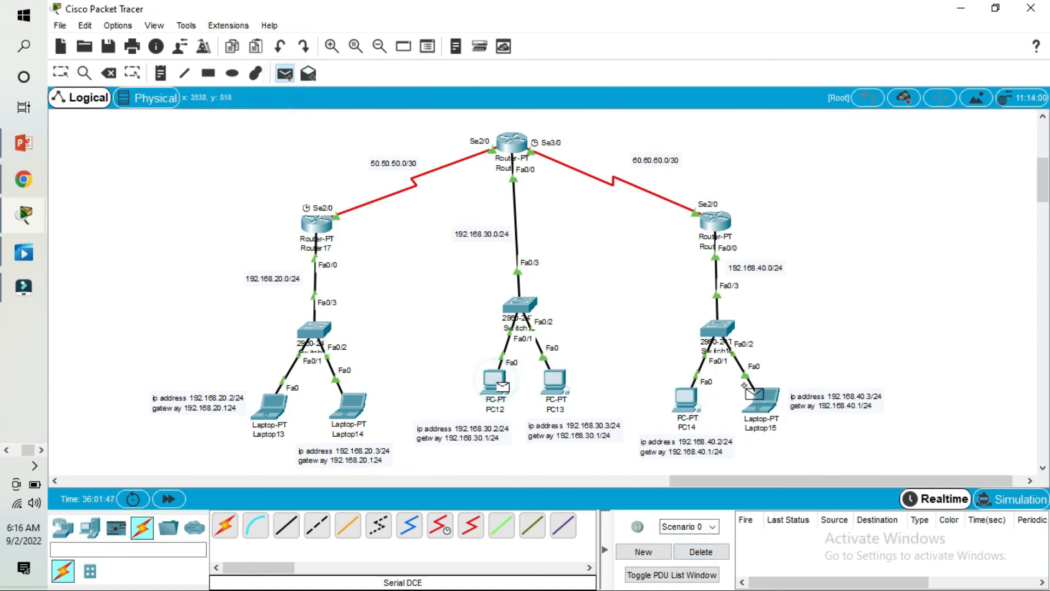
click(760, 398)
click(284, 73)
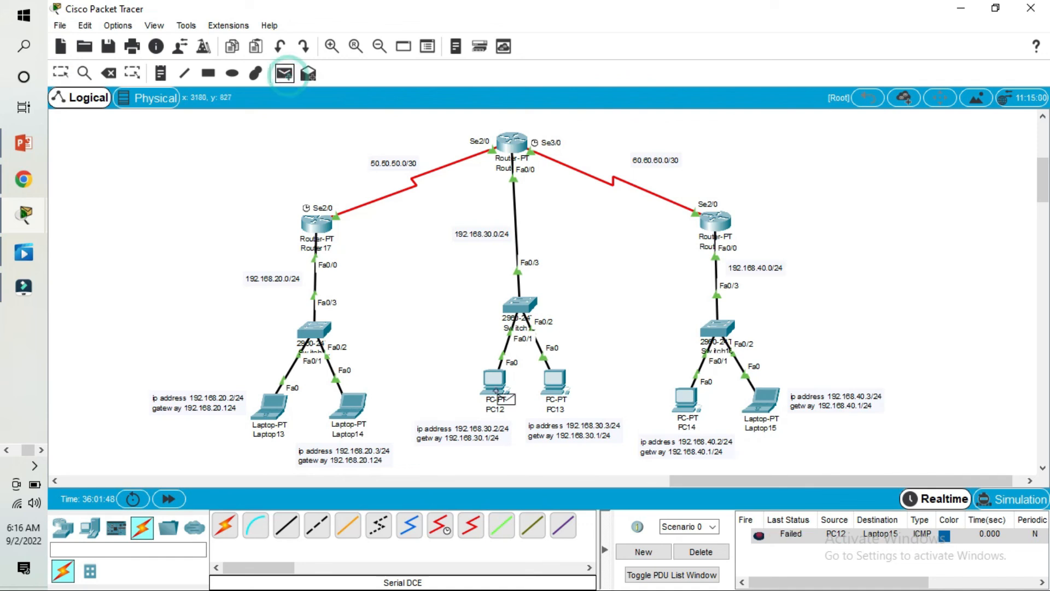
click(493, 381)
click(762, 404)
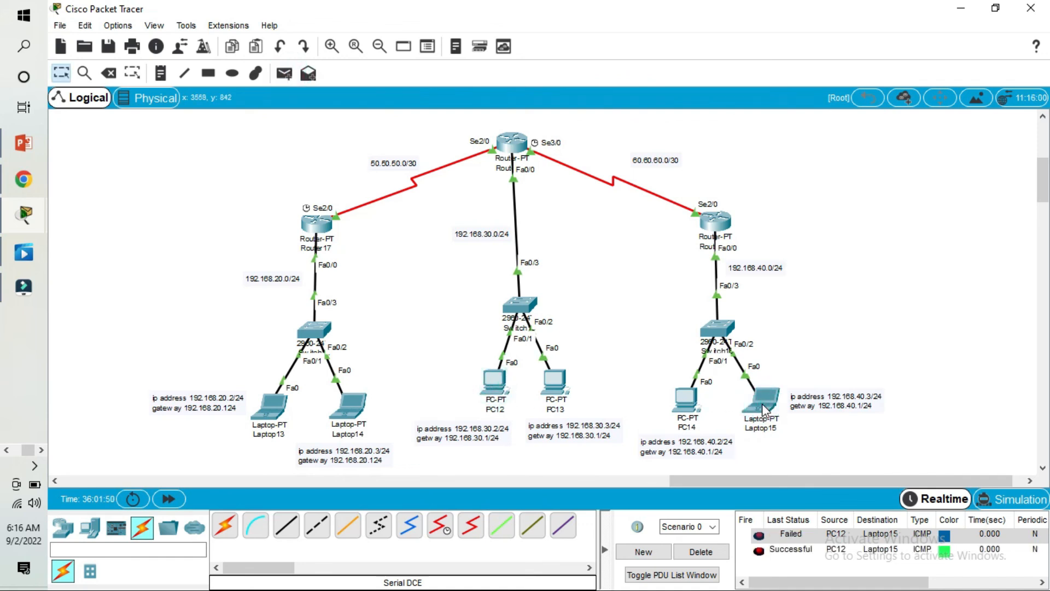
click(701, 551)
Retest the route between the 192.168.20.0 and 192.168.30.0 networks with one simple PDU from Laptop13 to PC12.
click(285, 76)
click(271, 404)
click(495, 383)
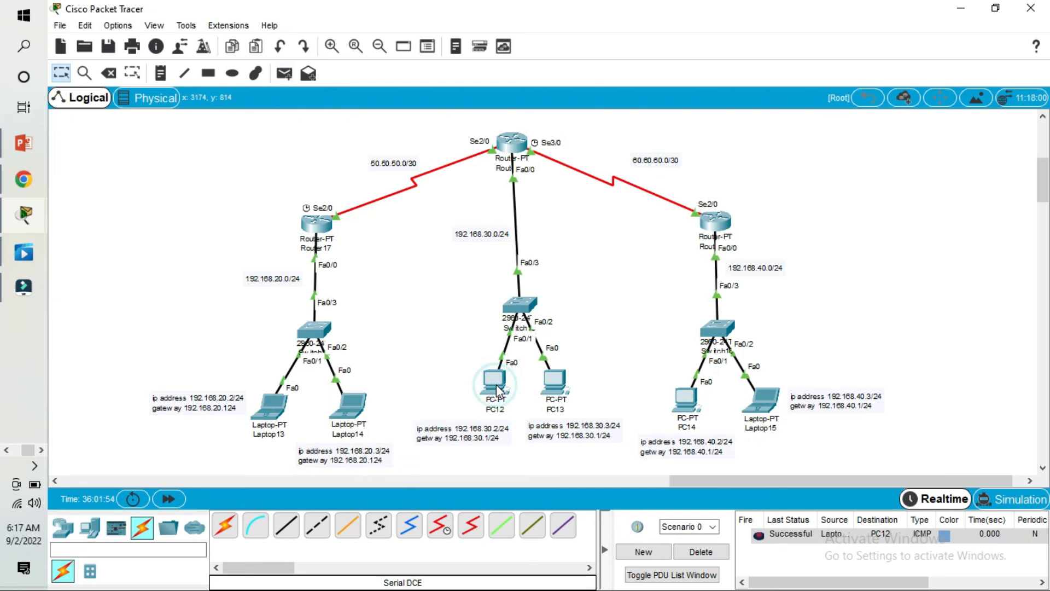
Send a simple PDU from PC13 to PC14 to test routing between the 192.168.30.0 and 192.168.40.0 networks.
click(293, 79)
click(555, 379)
click(685, 400)
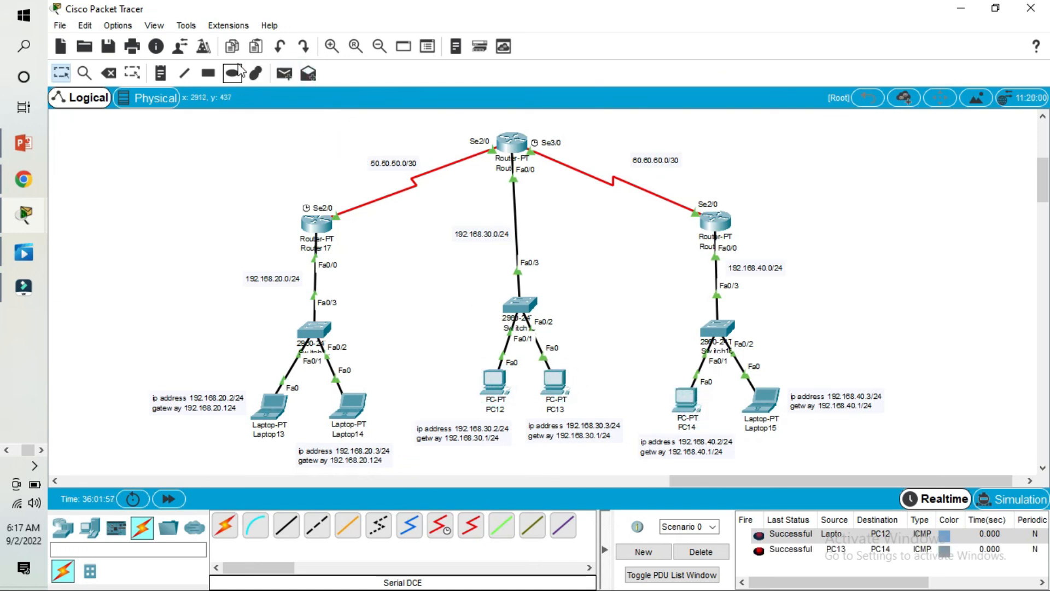
click(216, 344)
Ping 192.168.20.2 from the command prompt of Laptop15, and close the laptop's window.
click(763, 399)
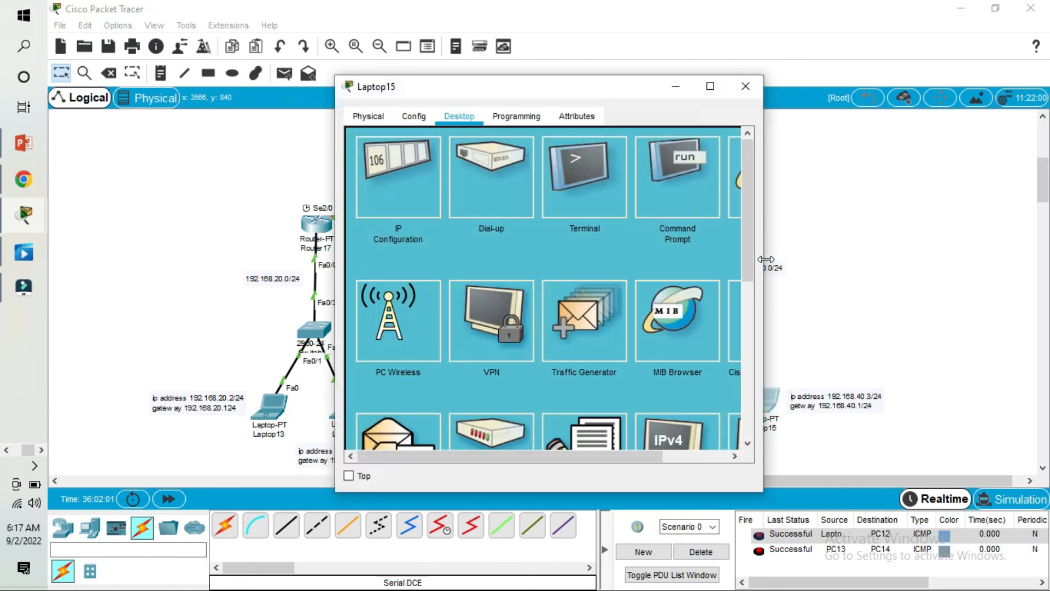
drag(594, 89, 816, 59)
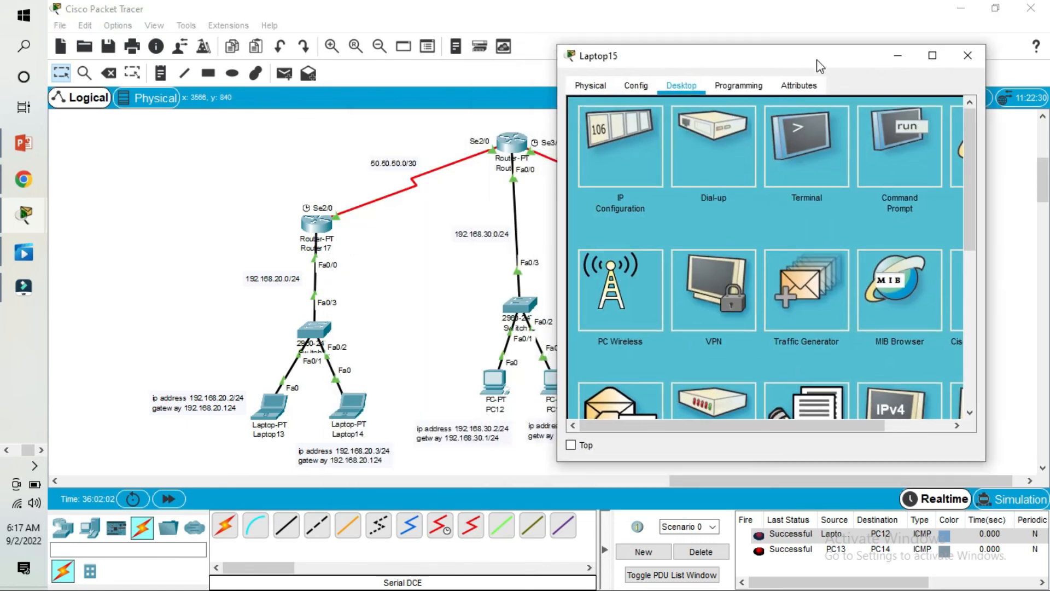
click(900, 167)
text(ping)
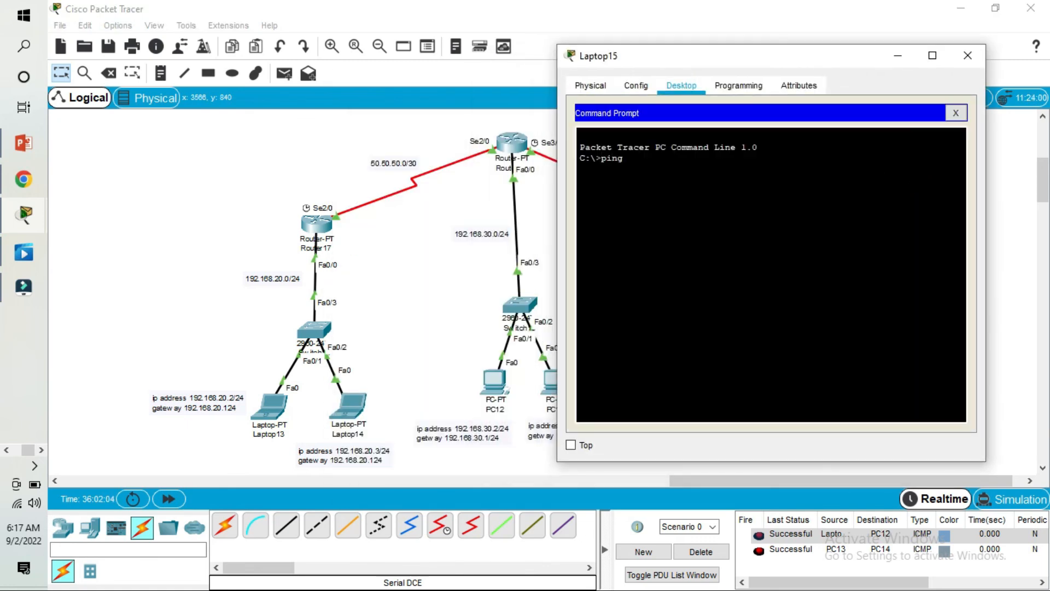
text( 192.168.20.2)
key(Return)
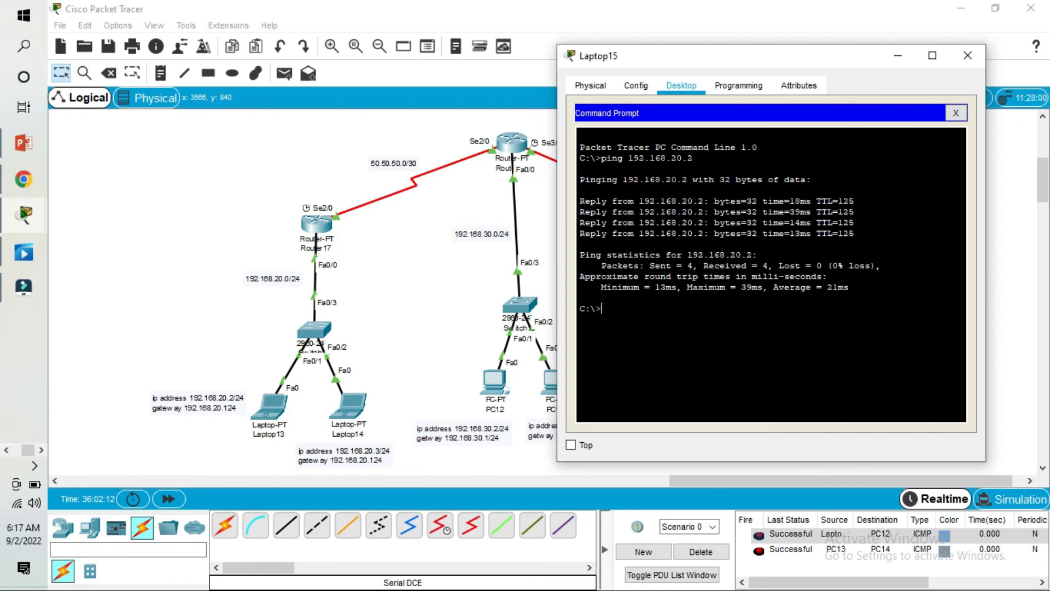
click(969, 55)
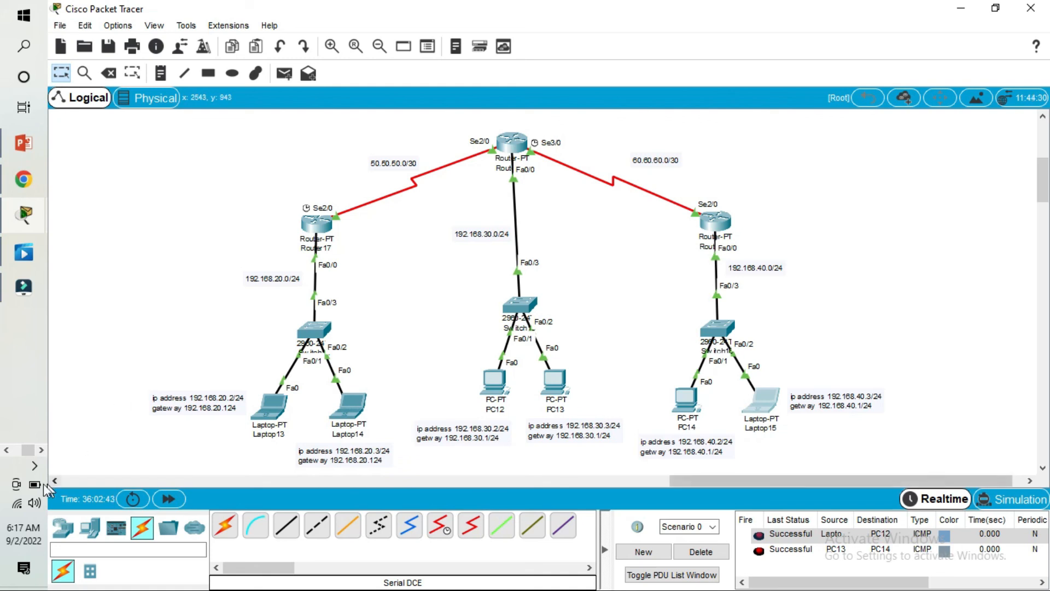
click(34, 466)
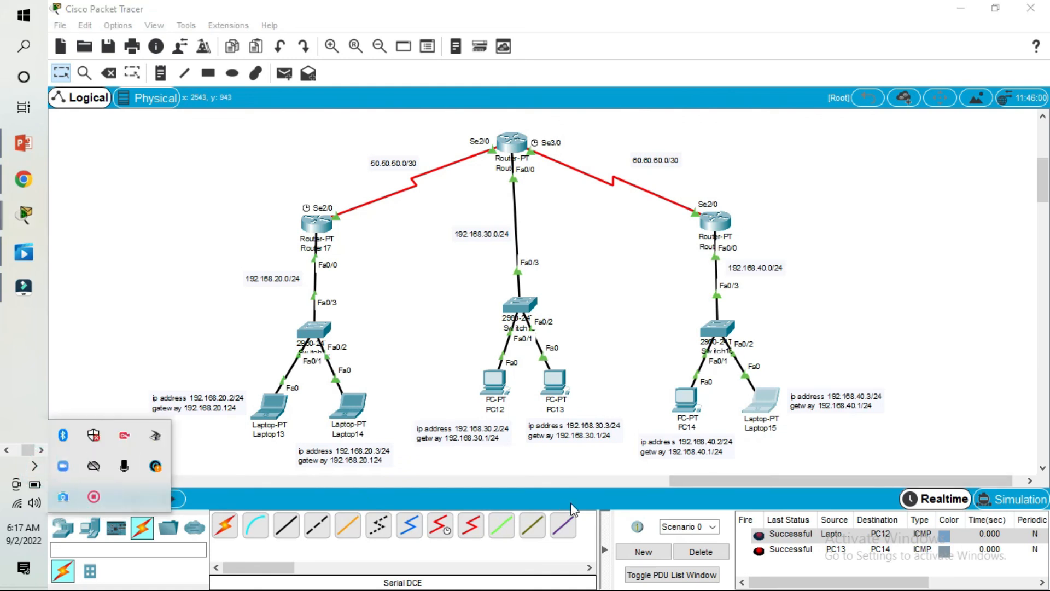
right_click(97, 498)
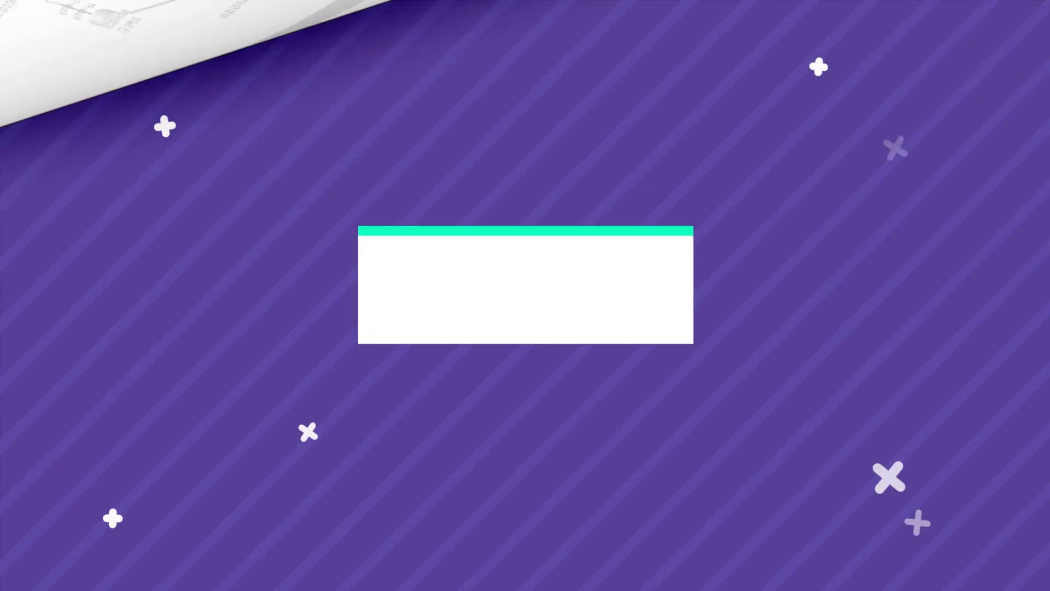